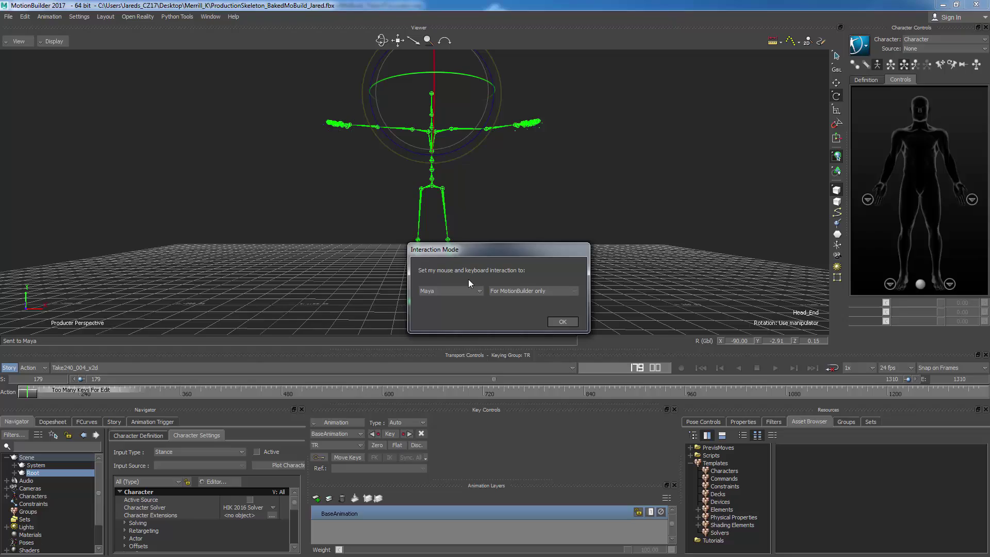
# Confirm Maya-style interaction, then orbit and dolly the Viewer in on the skeleton.
pyautogui.click(555, 320)
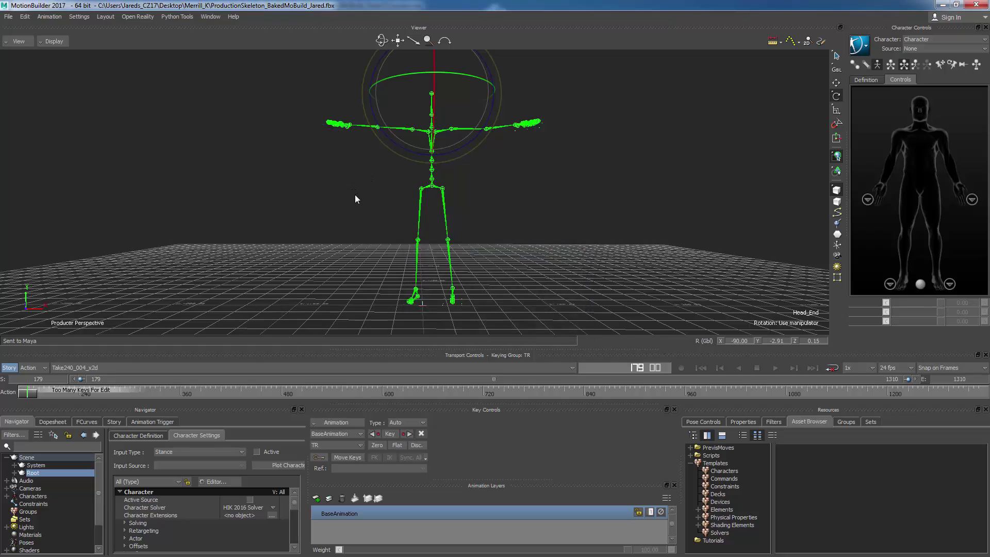
pyautogui.keyDown('alt'); pyautogui.moveTo(355, 194); pyautogui.dragTo(524, 234); pyautogui.keyUp('alt')
pyautogui.keyDown('alt'); pyautogui.moveTo(518, 163); pyautogui.dragTo(493, 183); pyautogui.keyUp('alt')
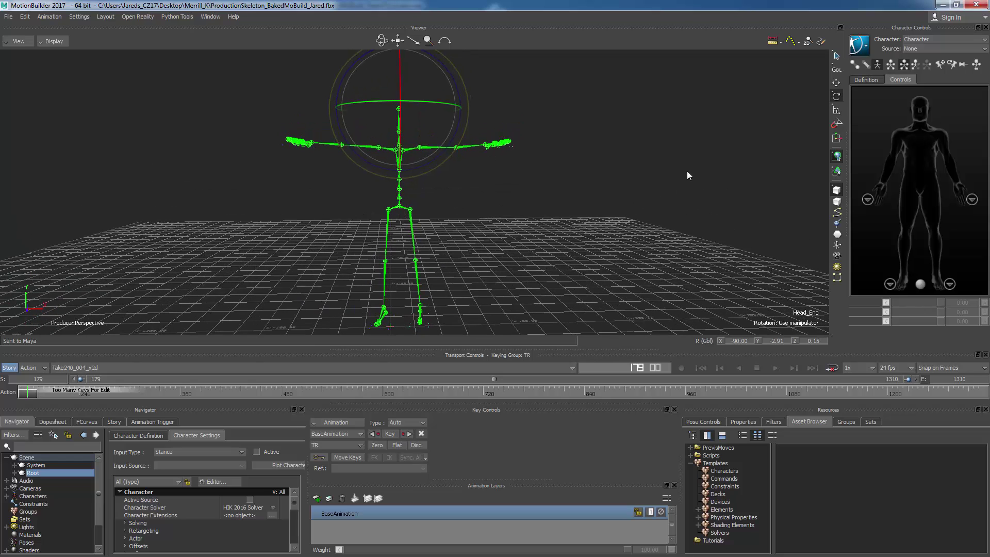
# Check the Definition and Controls tabs, expand Characters and select the Character node.
pyautogui.click(866, 79)
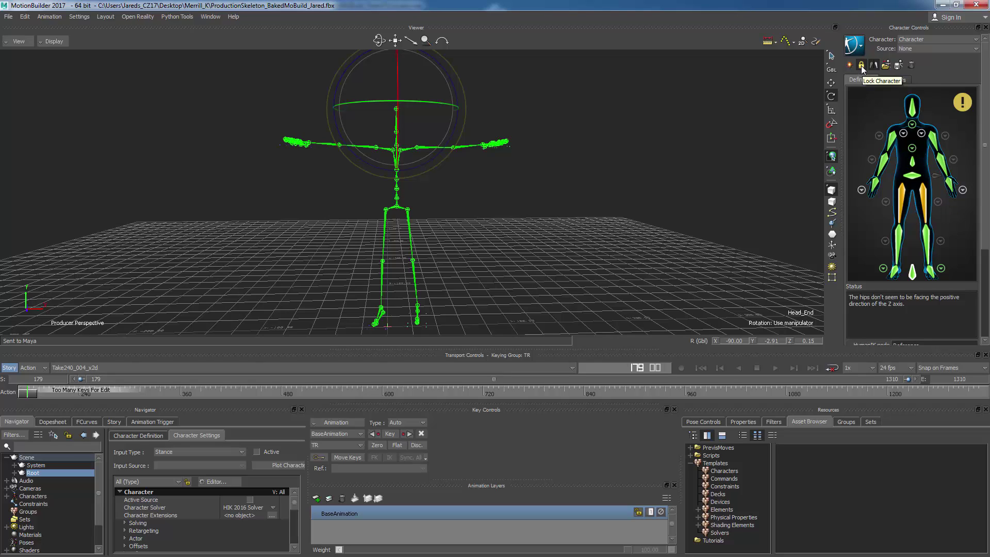
pyautogui.click(891, 80)
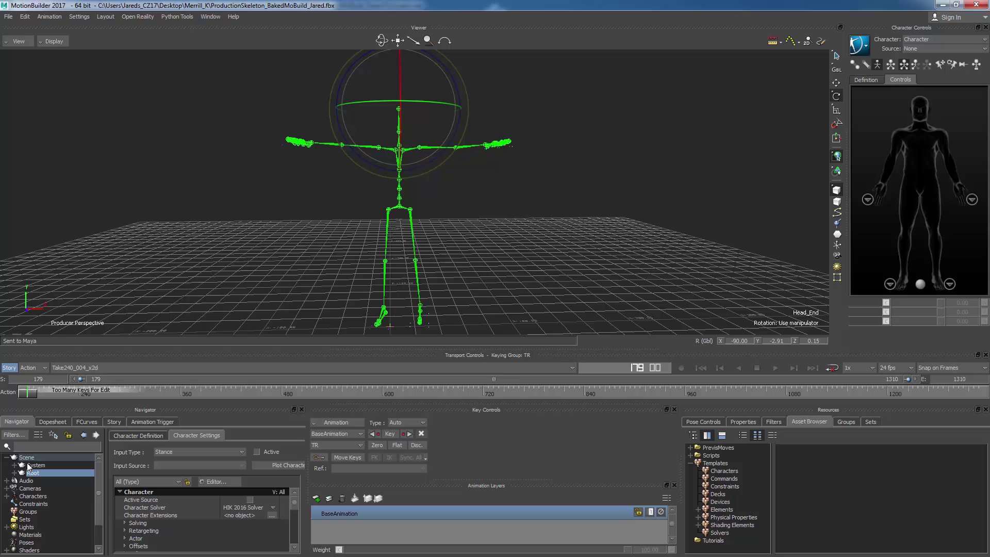
pyautogui.click(6, 496)
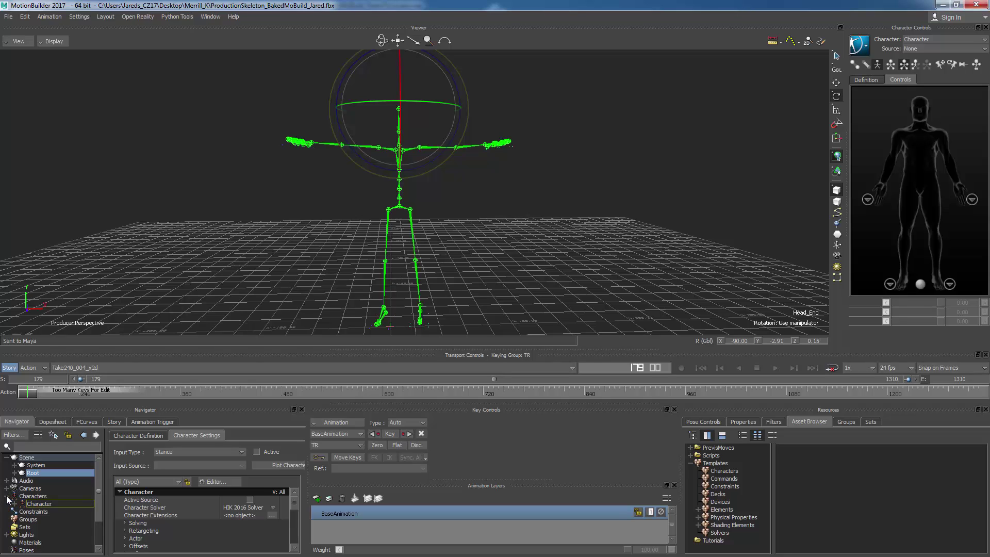
pyautogui.click(36, 504)
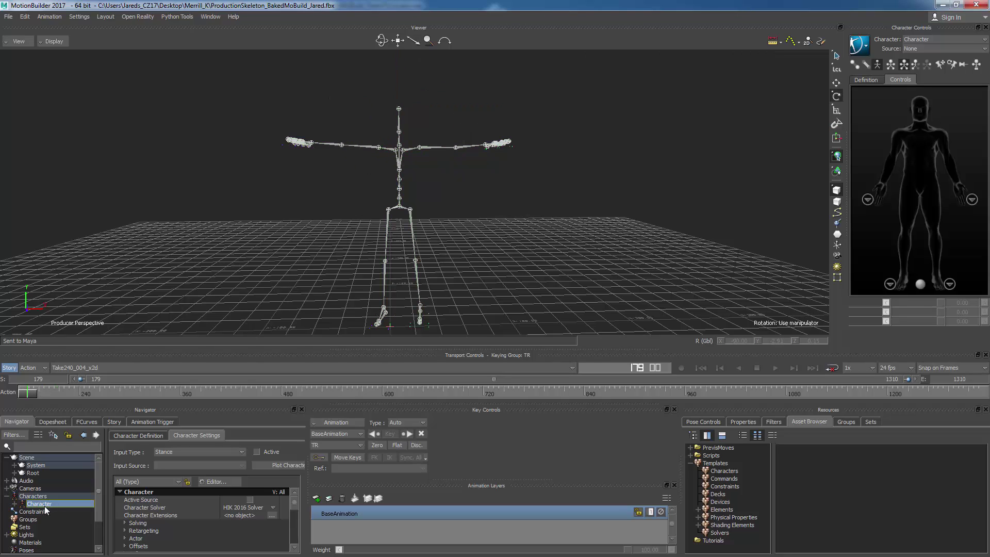
pyautogui.rightClick(43, 506)
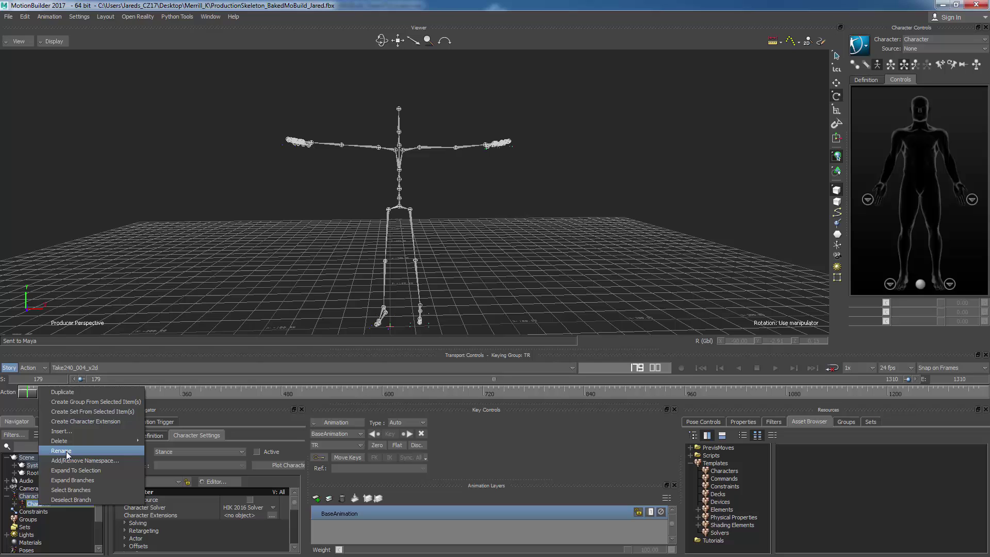
pyautogui.click(248, 354)
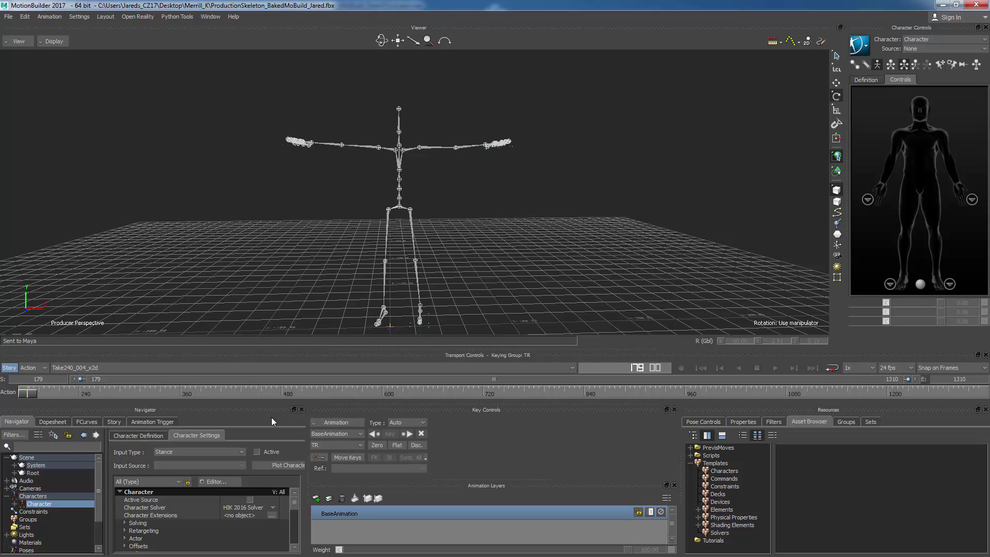
pyautogui.moveTo(36, 393)
pyautogui.mouseDown()
pyautogui.moveTo(70, 395)
pyautogui.moveTo(22, 396)
pyautogui.mouseUp()
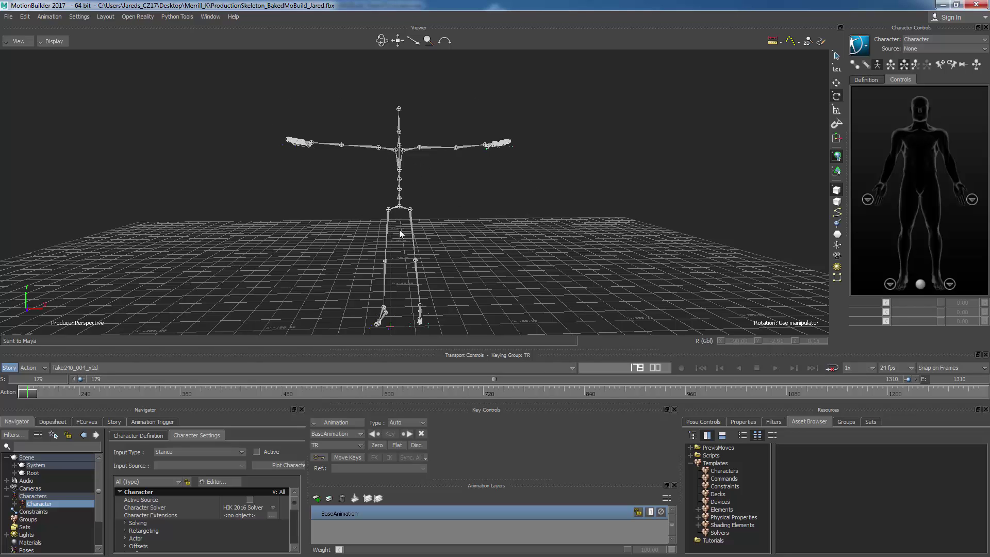
pyautogui.click(430, 148)
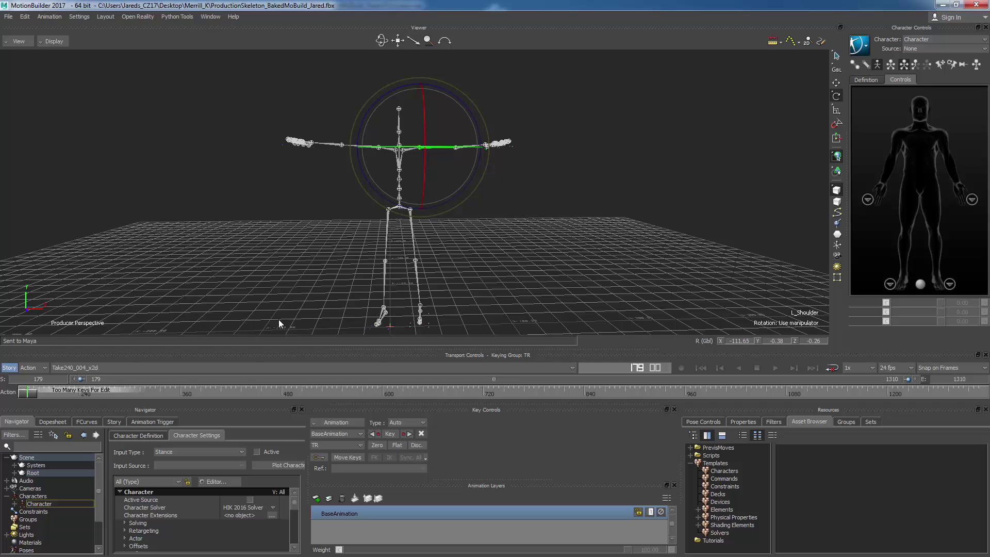
pyautogui.click(470, 289)
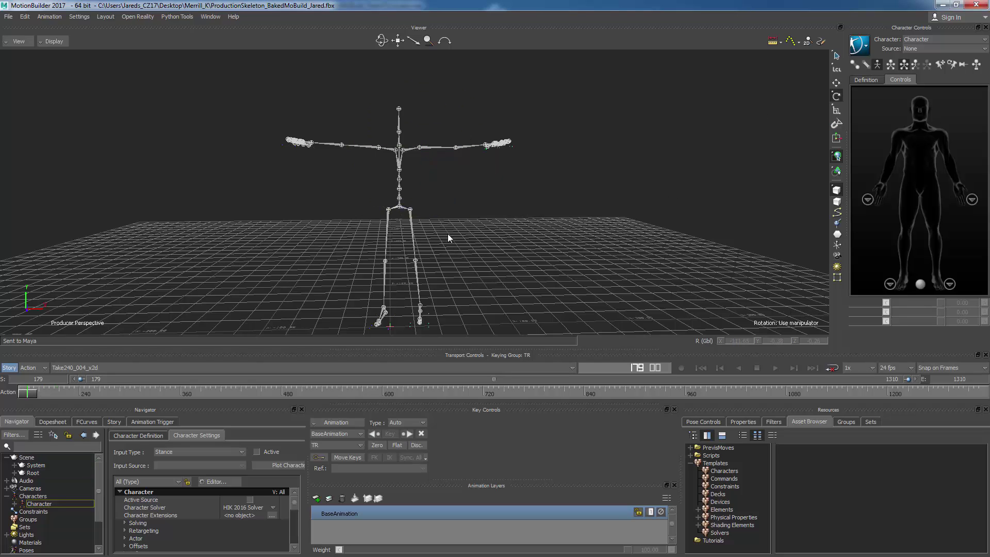
pyautogui.click(435, 174)
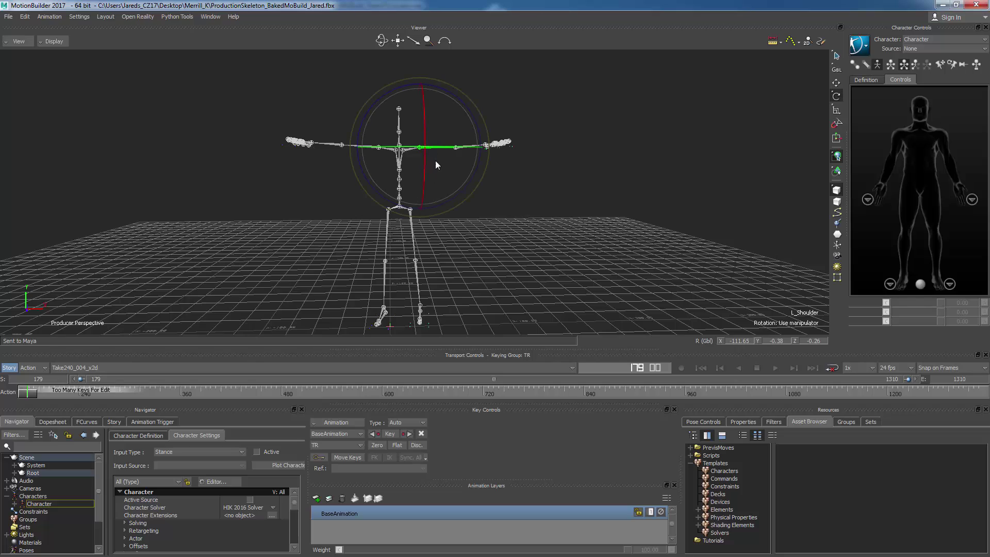
pyautogui.click(542, 185)
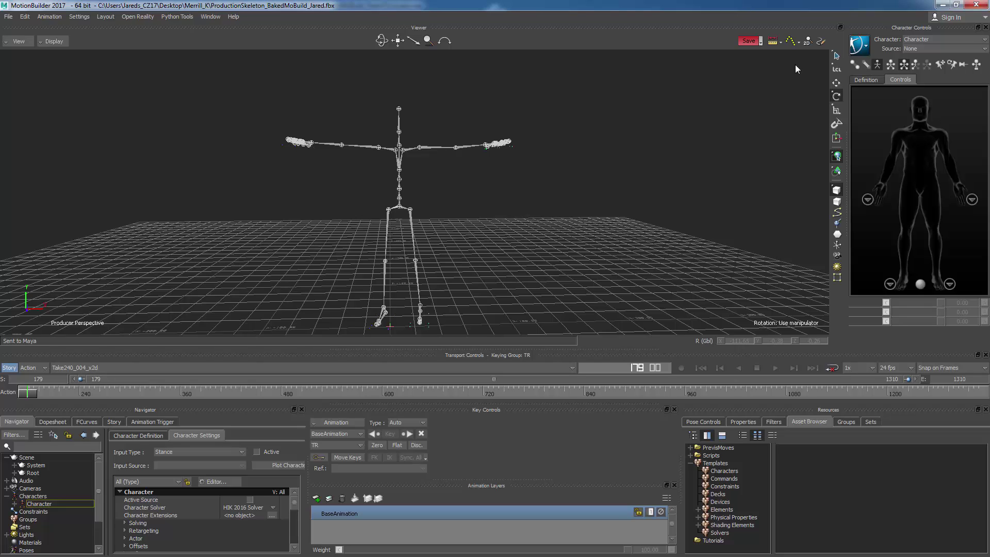
pyautogui.click(867, 47)
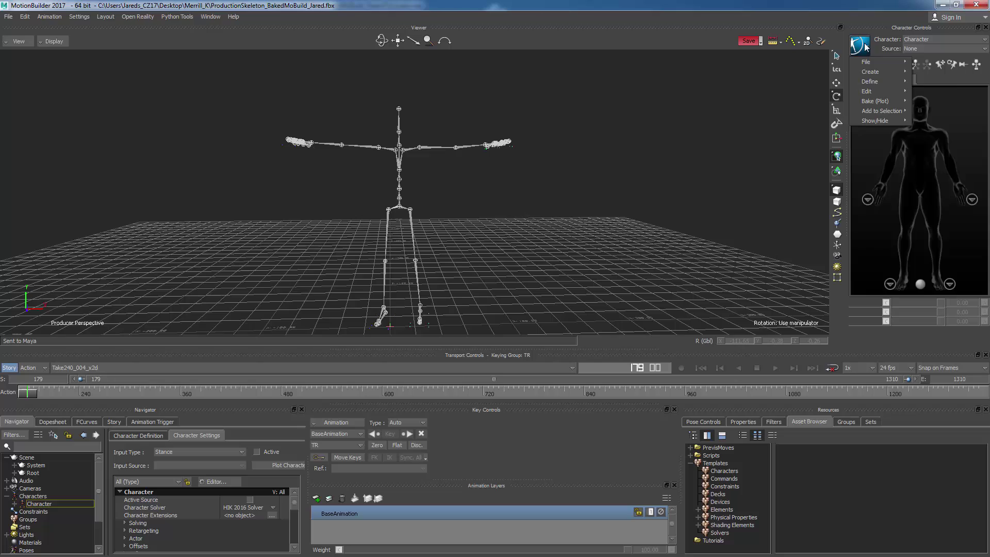
pyautogui.moveTo(876, 101)
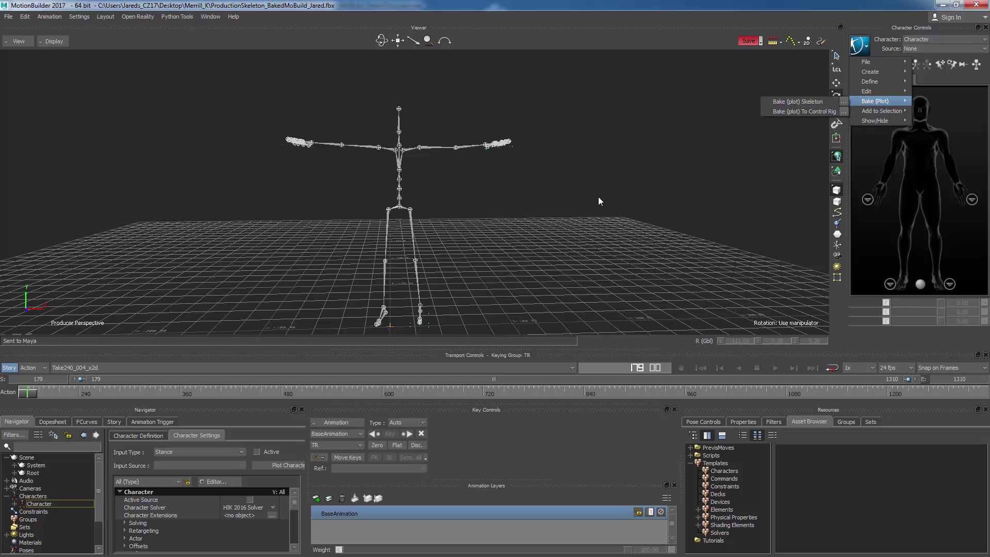
pyautogui.moveTo(34, 395)
pyautogui.mouseDown()
pyautogui.moveTo(80, 394)
pyautogui.moveTo(22, 398)
pyautogui.mouseUp()
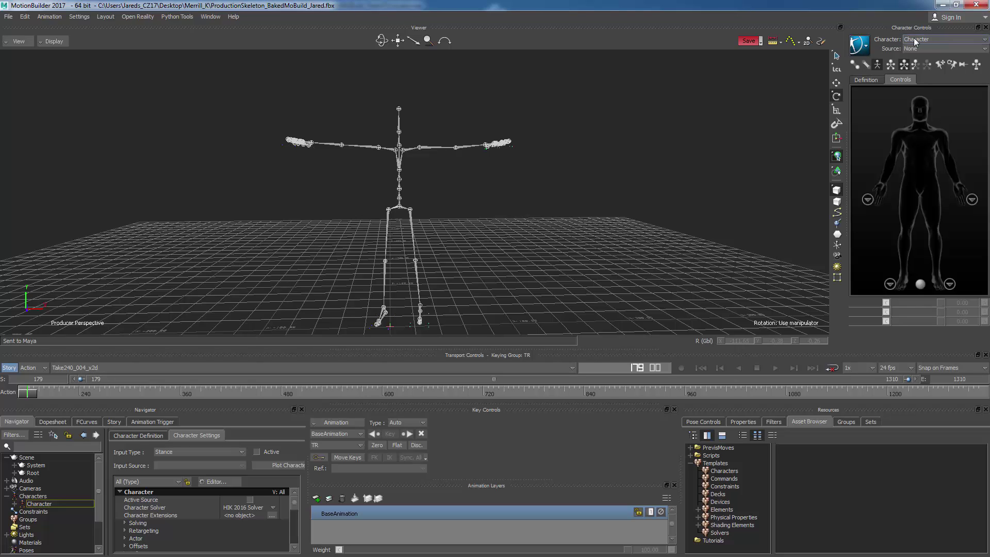
pyautogui.click(866, 46)
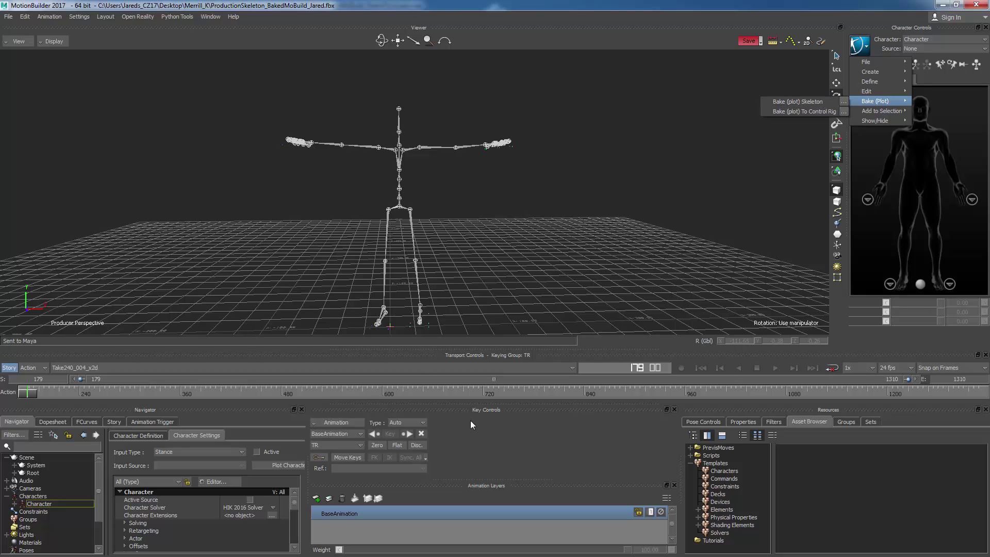
# Dismiss the bake options and use File > Send to Maya > Send as New Scene.
pyautogui.click(222, 45)
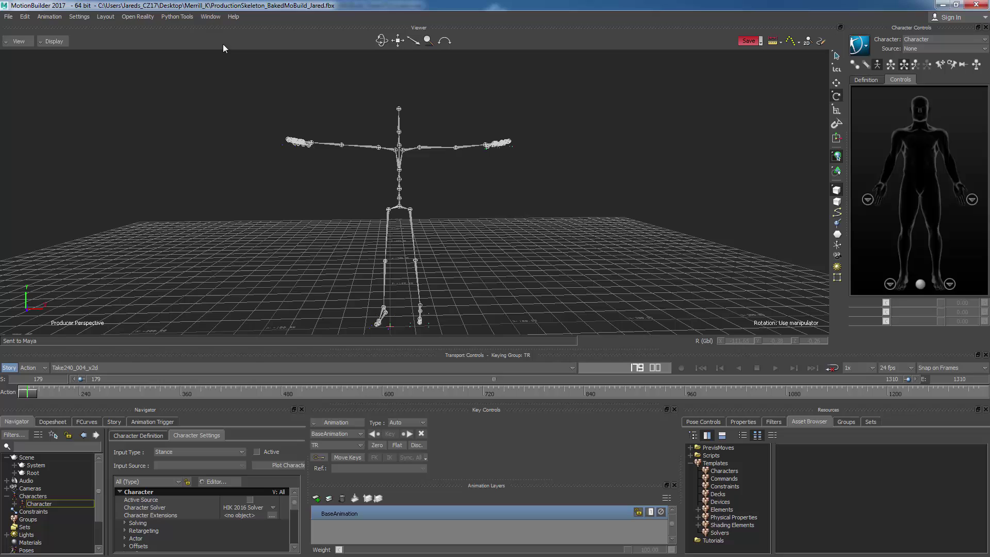
pyautogui.click(8, 17)
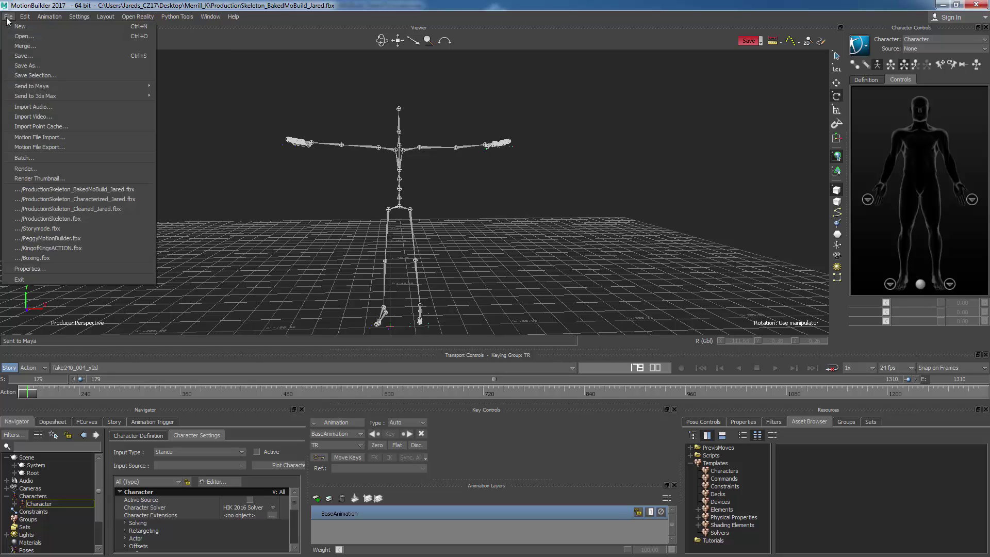
pyautogui.moveTo(138, 86)
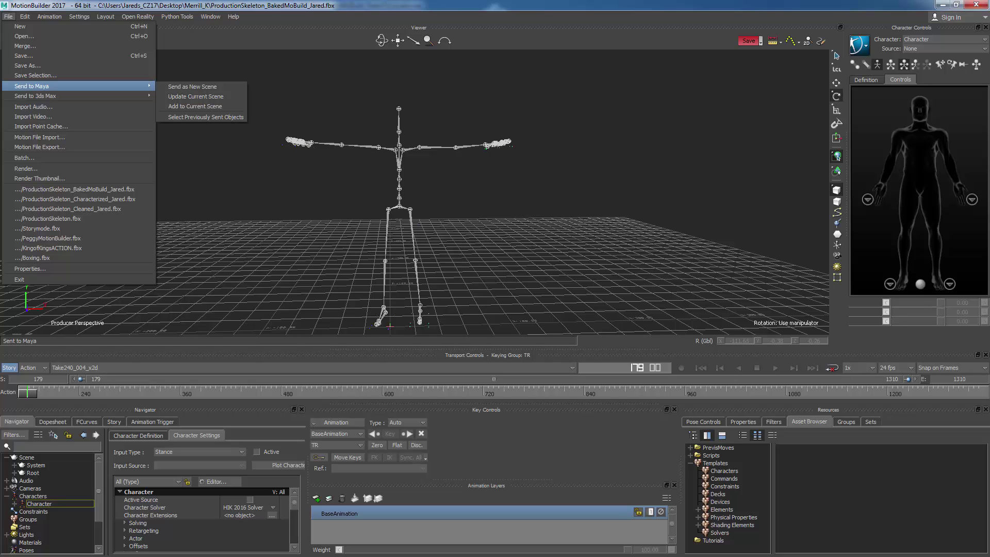
pyautogui.press('Escape')
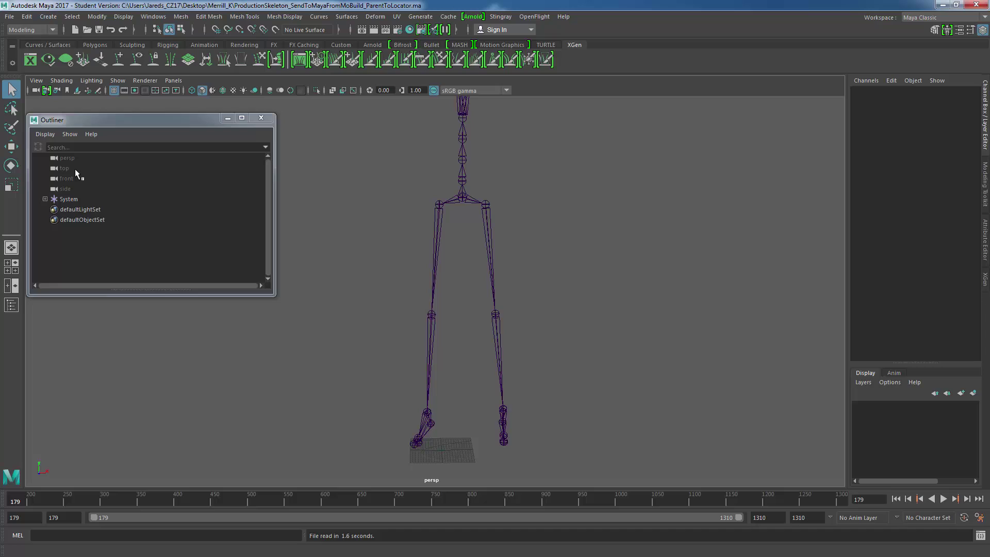
# Expand System in the Outliner and move the Root joint out to the top level.
pyautogui.click(443, 452)
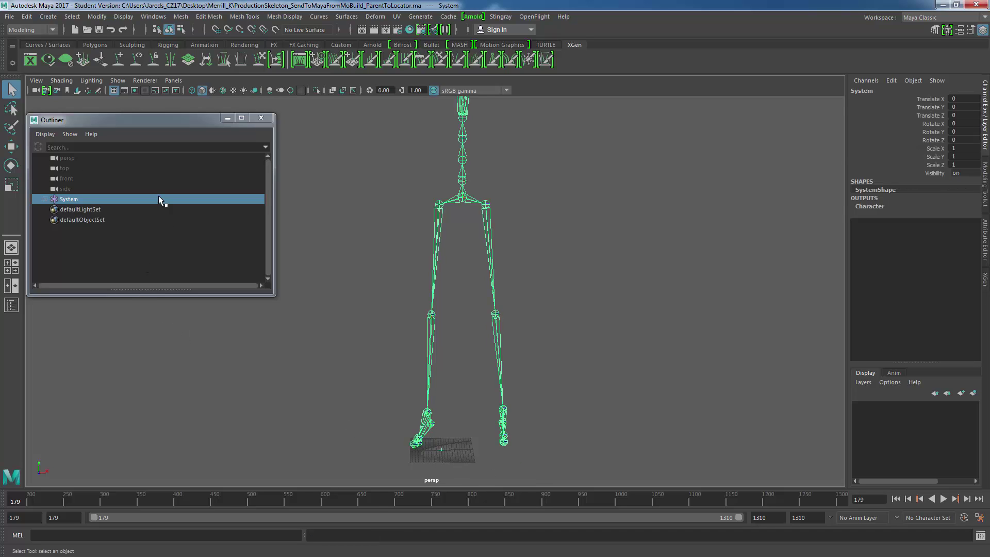
pyautogui.click(46, 199)
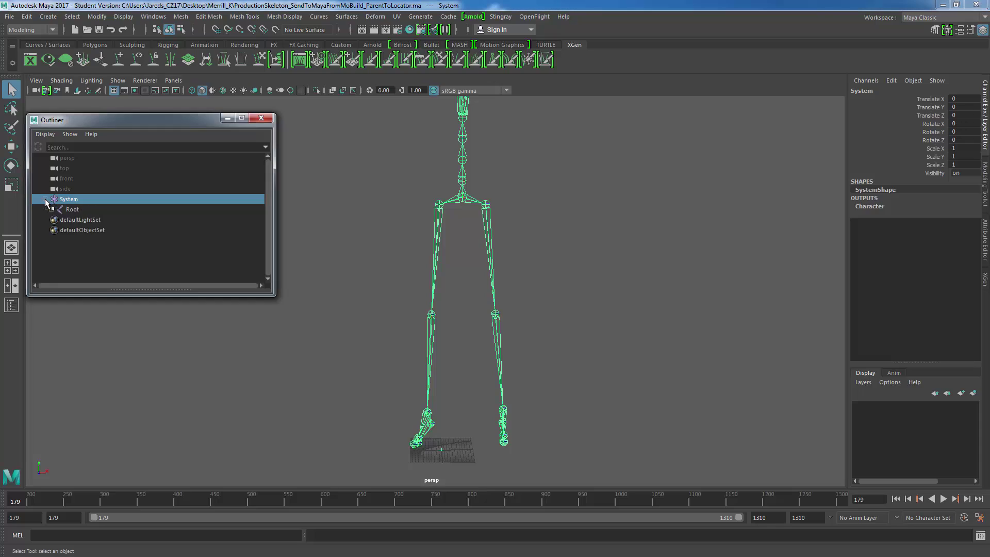
pyautogui.middleClick(72, 210)
pyautogui.moveTo(73, 211); pyautogui.dragTo(76, 189, button='middle')
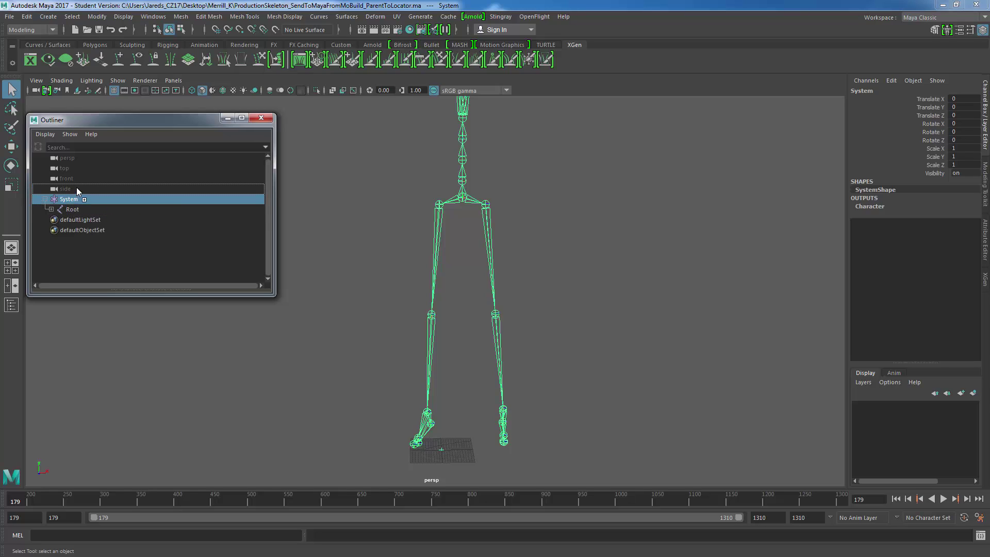
pyautogui.click(77, 189)
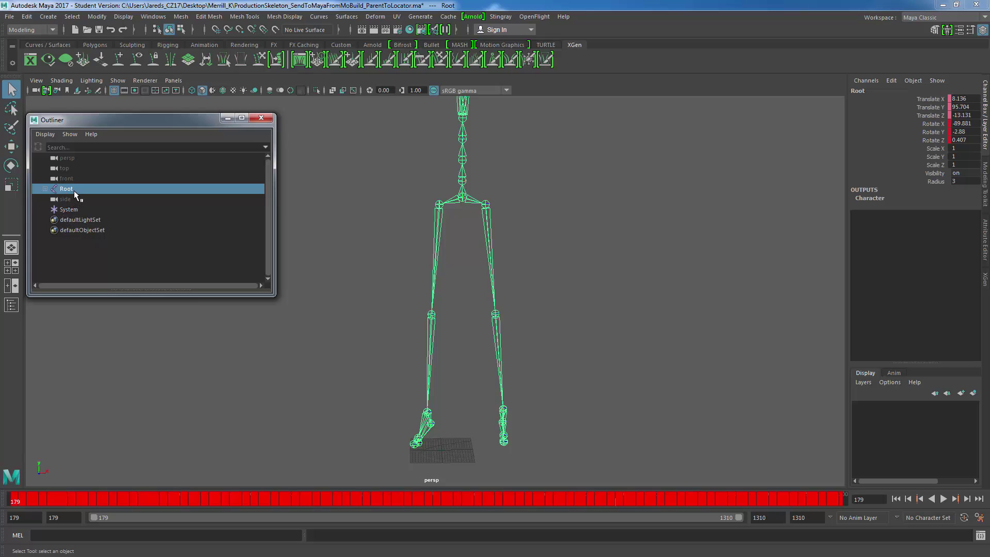
# Parent Root back under System, expand System, and select the L_Femur joint.
pyautogui.moveTo(75, 190); pyautogui.dragTo(72, 214, button='middle')
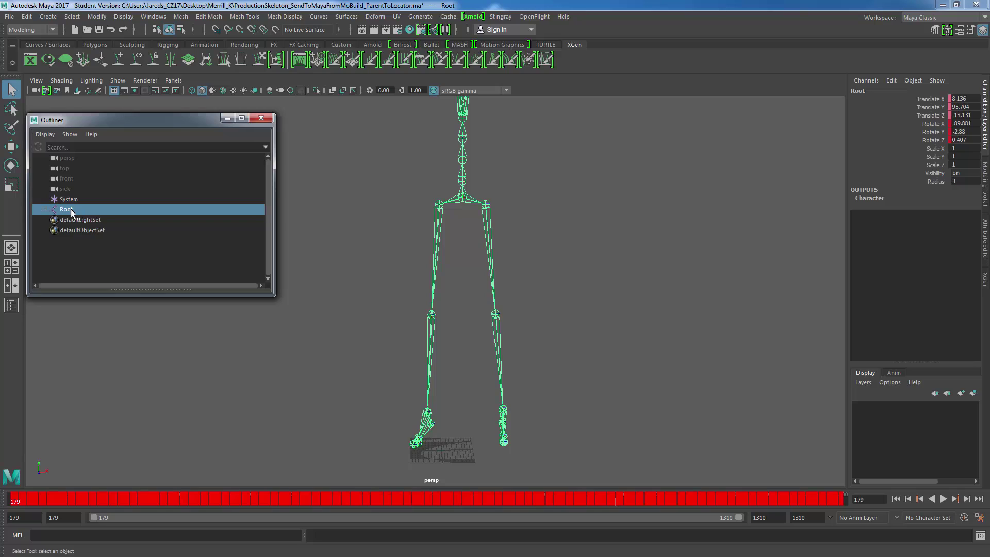
pyautogui.moveTo(71, 209); pyautogui.dragTo(70, 199, button='middle')
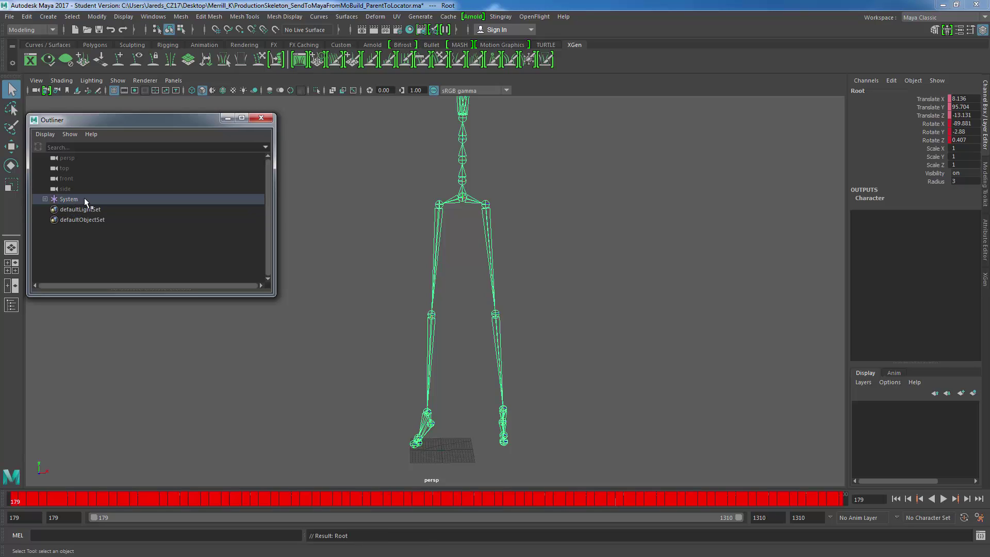
pyautogui.click(69, 200)
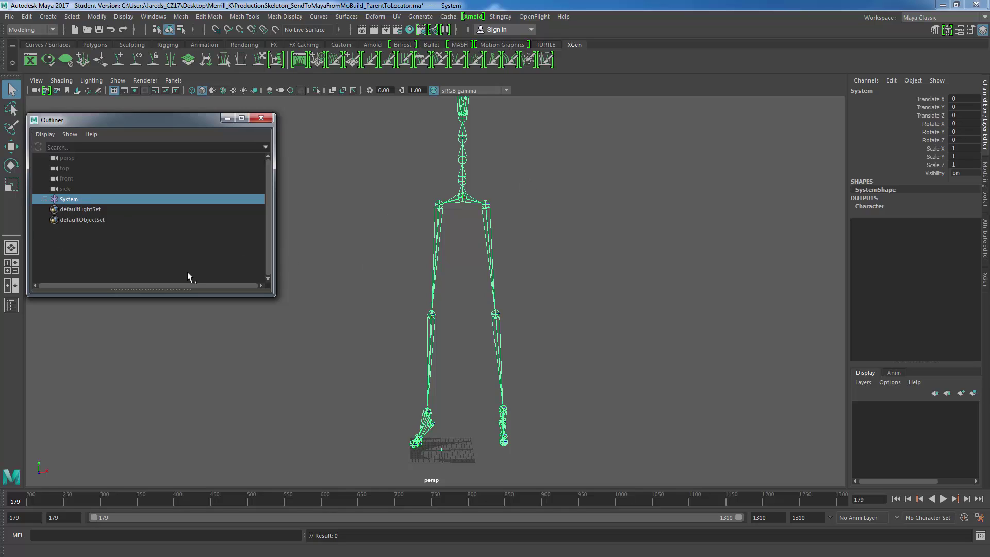
pyautogui.click(44, 199)
pyautogui.click(487, 225)
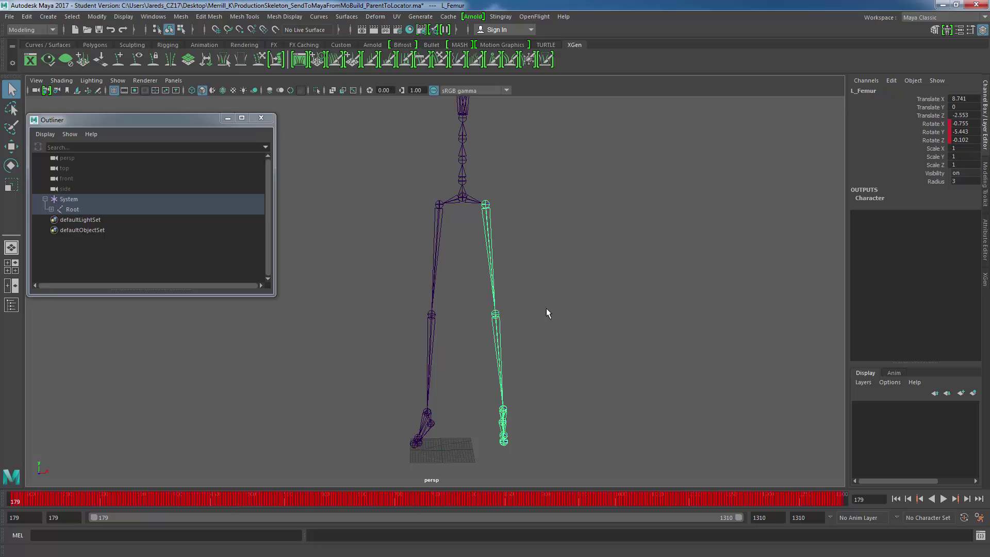
# Switch to the Three Panes Split Top layout and close the floating Outliner.
pyautogui.keyDown('alt'); pyautogui.moveTo(545, 312); pyautogui.dragTo(484, 355); pyautogui.keyUp('alt')
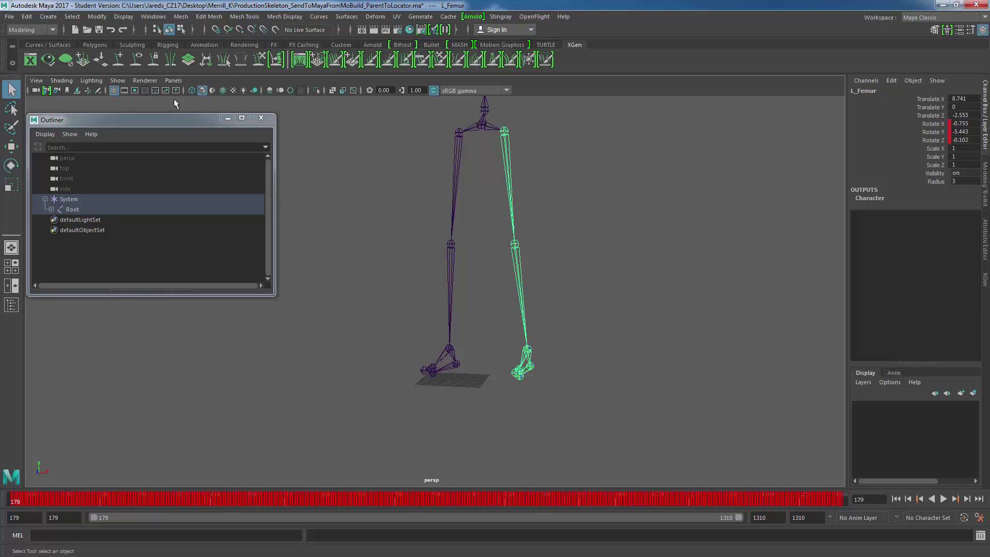
pyautogui.click(175, 81)
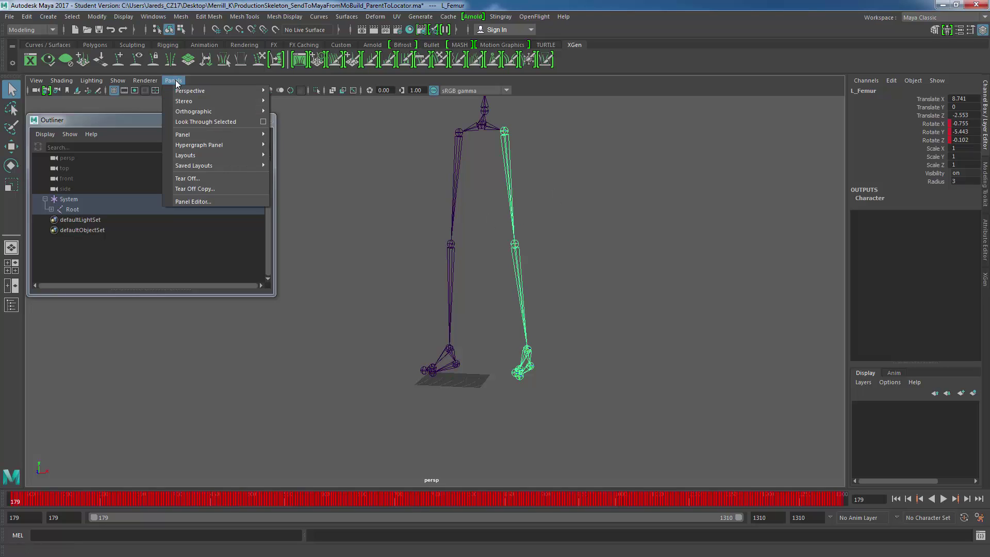
pyautogui.moveTo(226, 161)
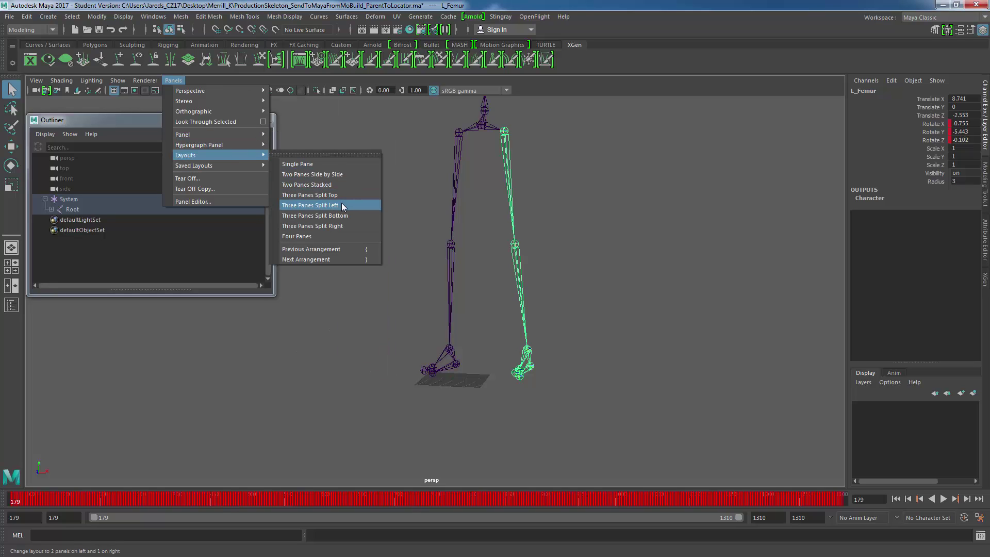
pyautogui.click(332, 197)
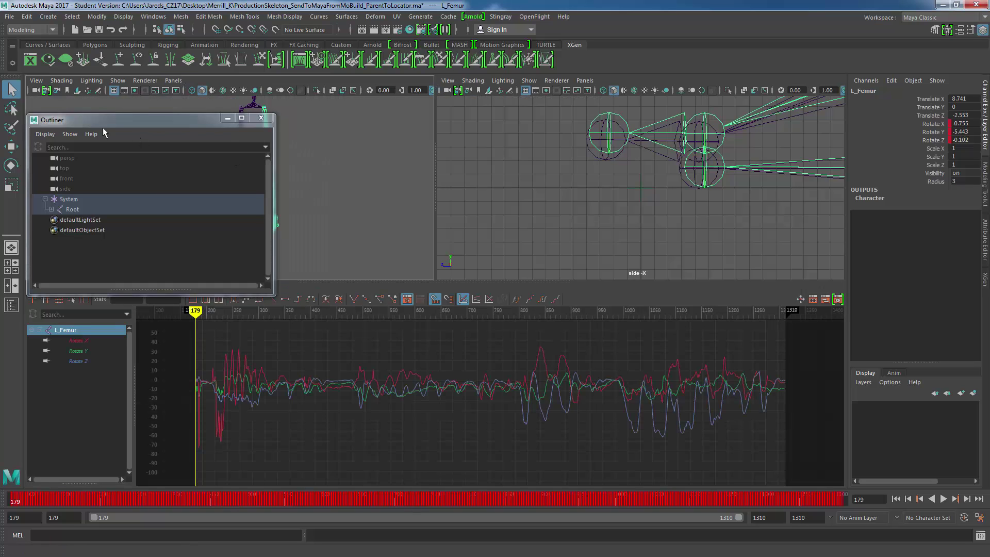
pyautogui.click(261, 118)
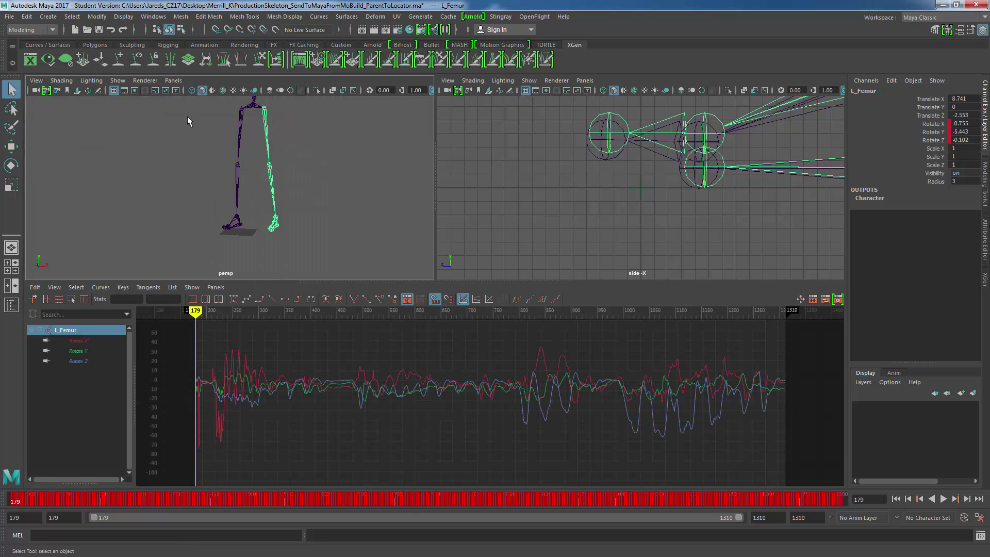
# Turn the left top pane into an embedded Outliner via Panels > Panel.
pyautogui.click(177, 81)
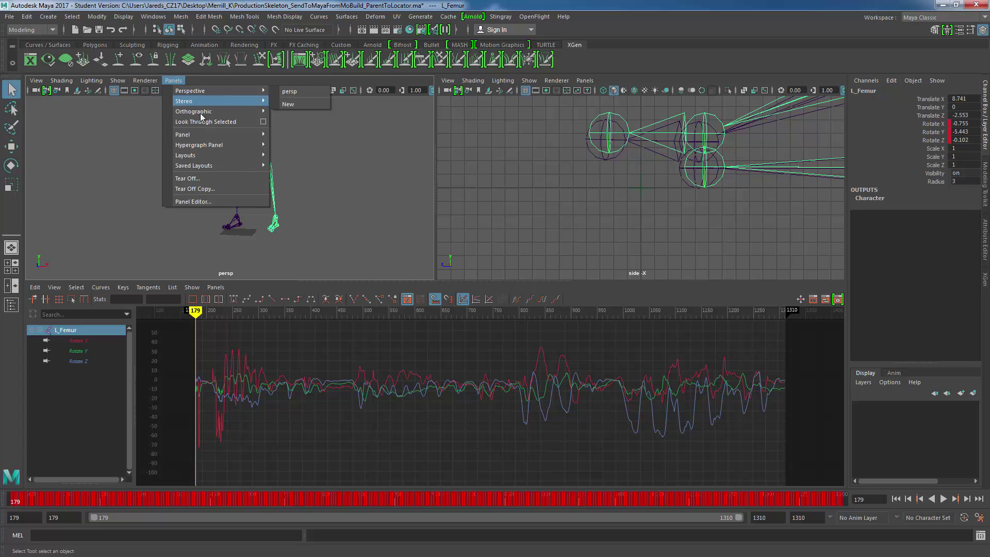
pyautogui.moveTo(205, 137)
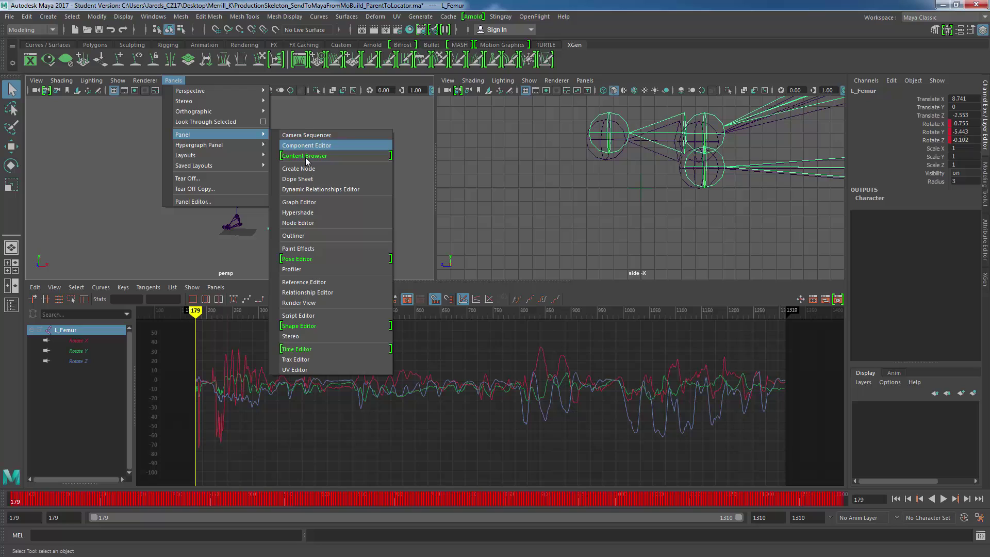
pyautogui.click(303, 237)
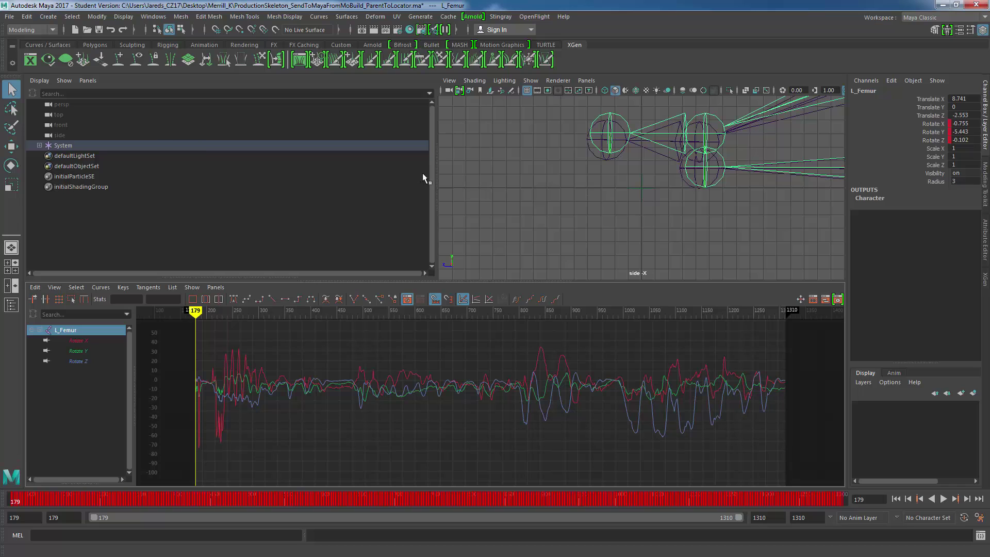
# Widen the right pane, switch it to the persp camera, and select R_Ankle near the feet.
pyautogui.moveTo(436, 179); pyautogui.dragTo(169, 200)
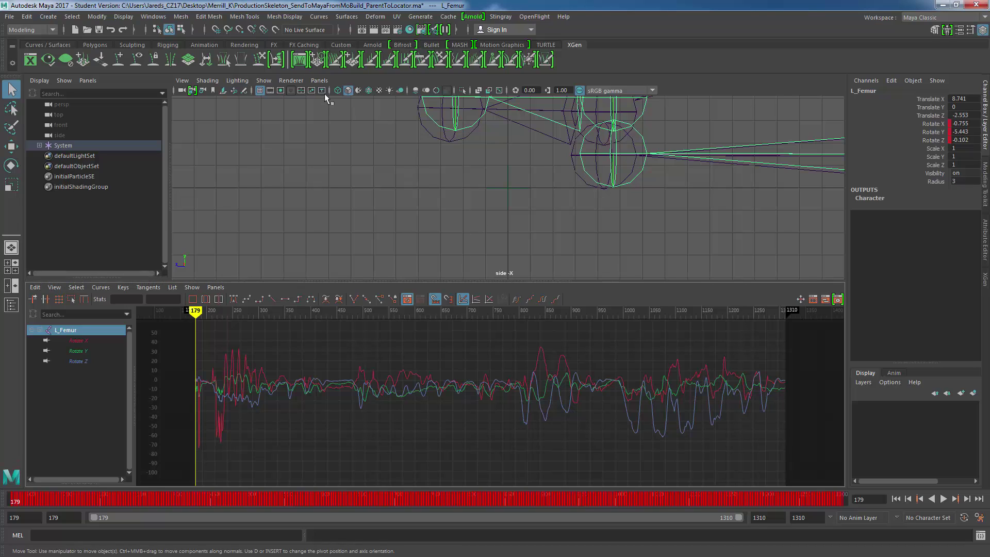
pyautogui.click(321, 80)
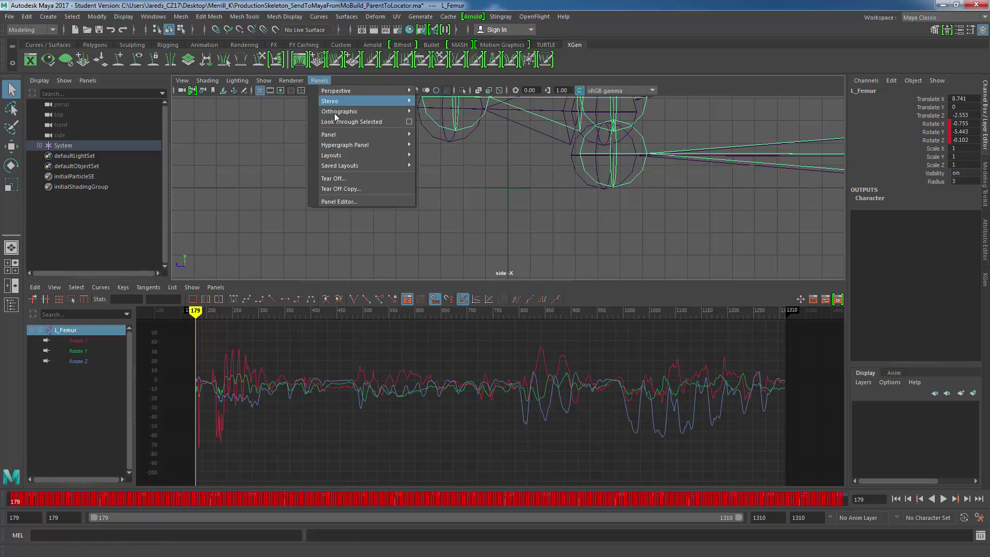
pyautogui.moveTo(350, 136)
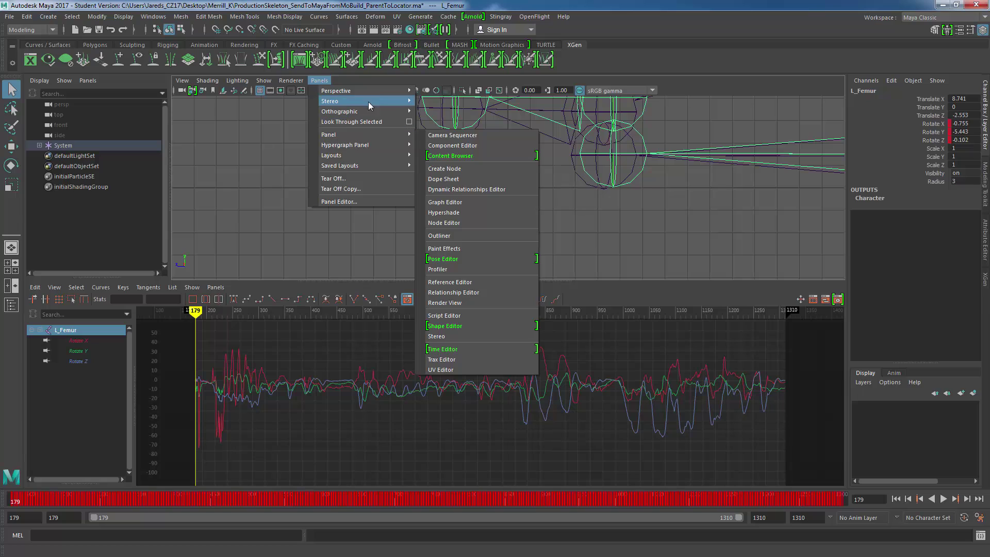
pyautogui.moveTo(383, 91)
pyautogui.click(435, 91)
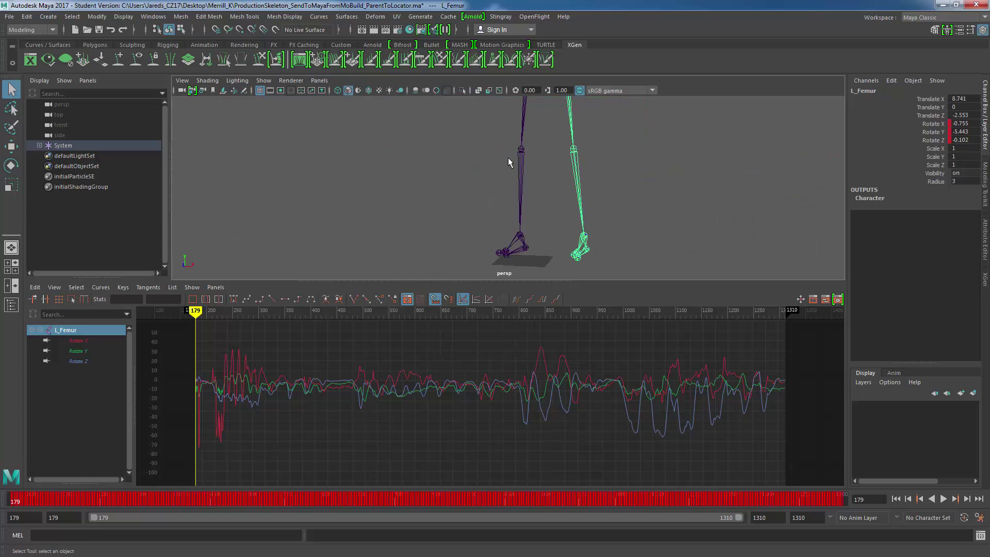
pyautogui.keyDown('alt'); pyautogui.moveTo(490, 158); pyautogui.dragTo(396, 206); pyautogui.keyUp('alt')
pyautogui.click(448, 199)
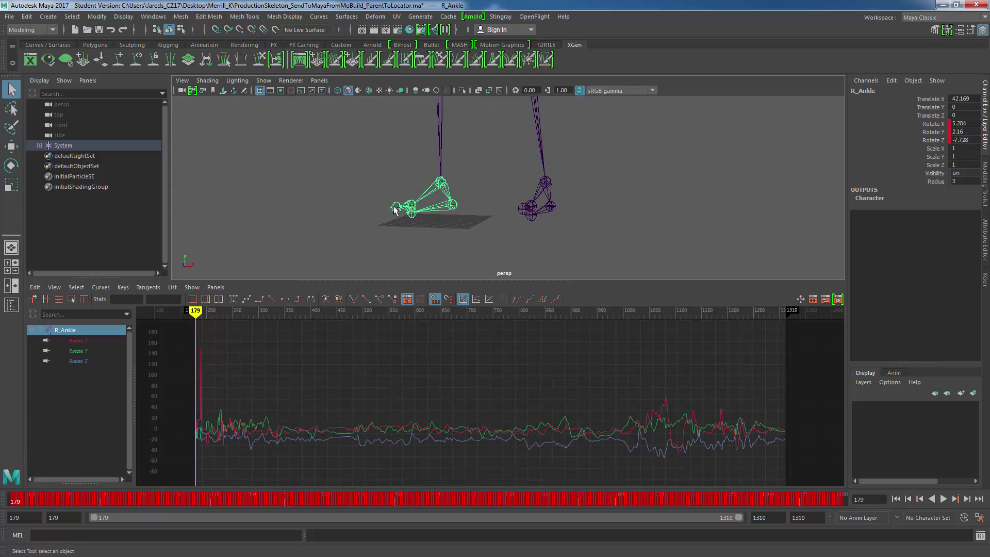
pyautogui.keyDown('alt'); pyautogui.moveTo(395, 206); pyautogui.dragTo(469, 217, button='right'); pyautogui.keyUp('alt')
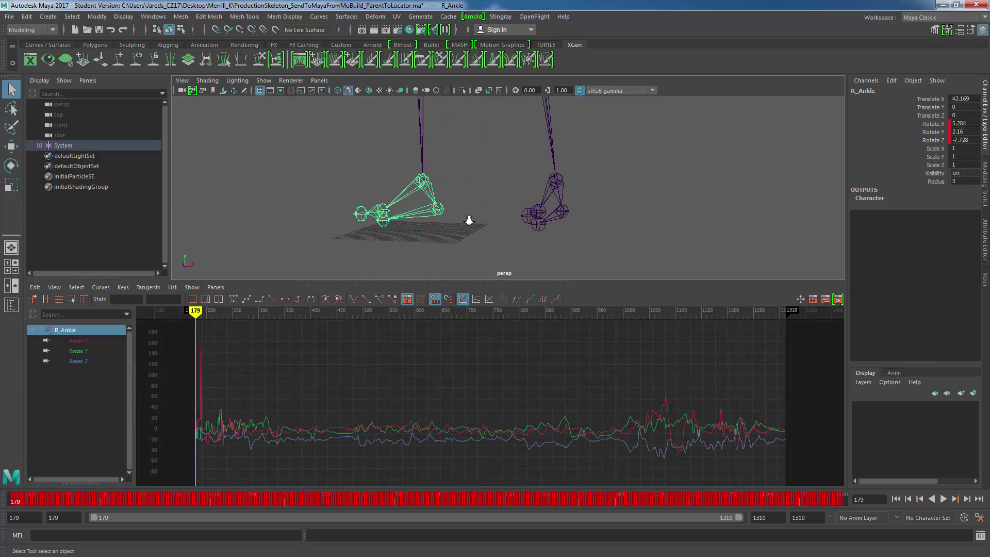
# Drag the playback range end to 345, then play the animation and stop at frame 232.
pyautogui.click(212, 292)
pyautogui.moveTo(235, 341)
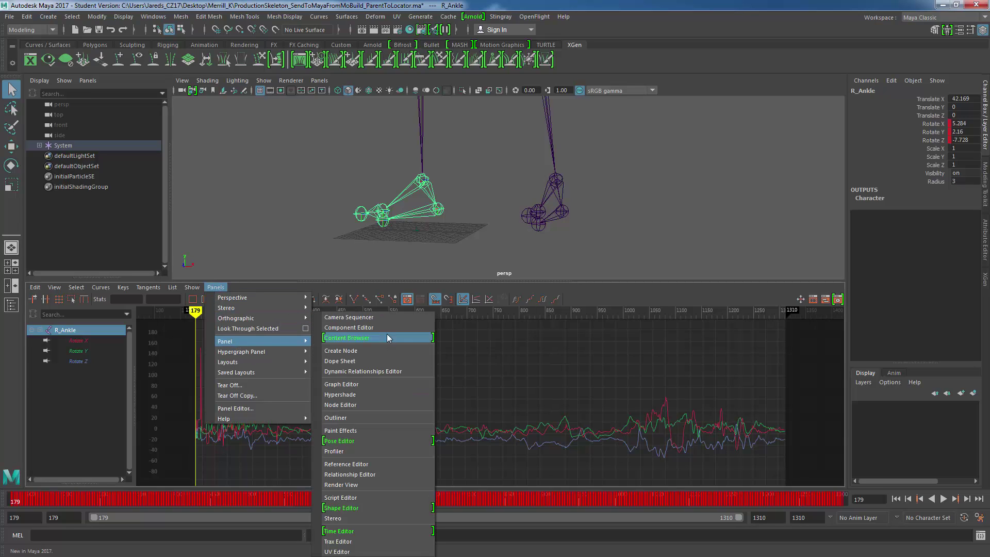
pyautogui.click(658, 295)
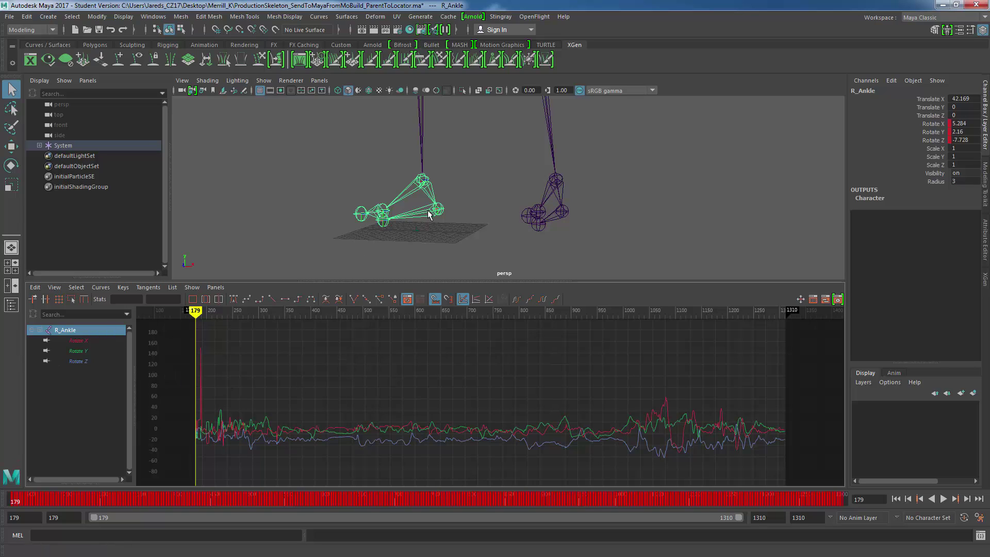
pyautogui.keyDown('alt'); pyautogui.moveTo(431, 211); pyautogui.dragTo(403, 168); pyautogui.keyUp('alt')
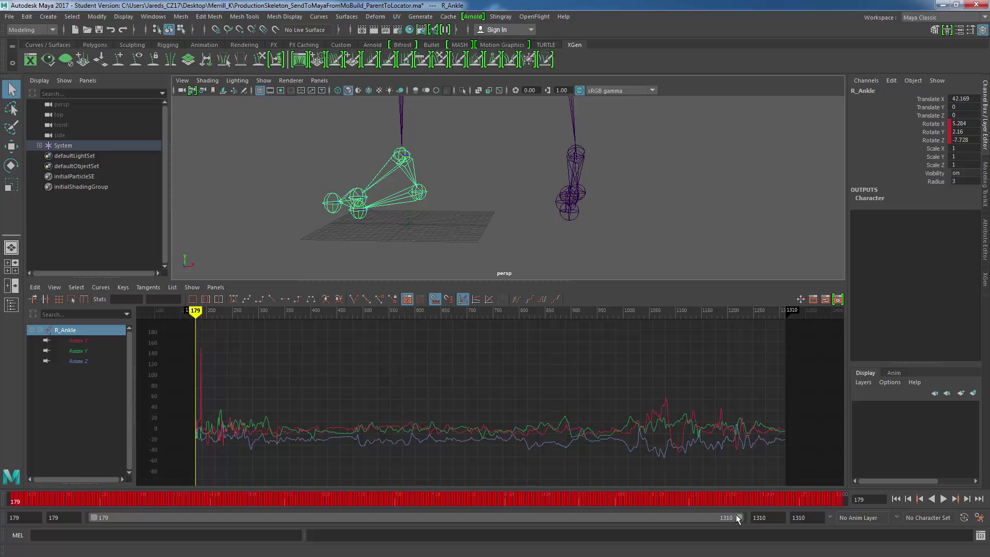
pyautogui.moveTo(739, 517); pyautogui.dragTo(178, 524)
pyautogui.hotkey('alt', 'v')
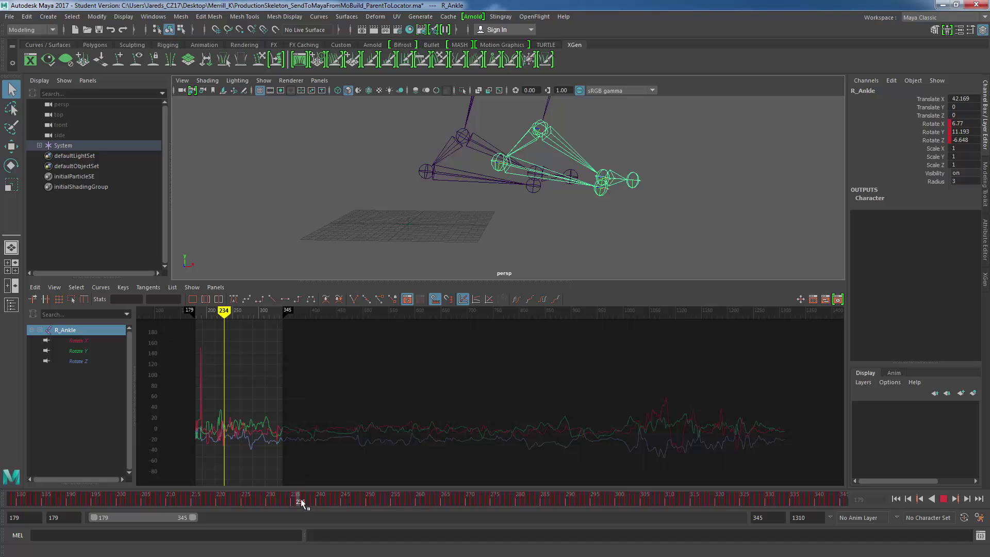
pyautogui.press('Escape')
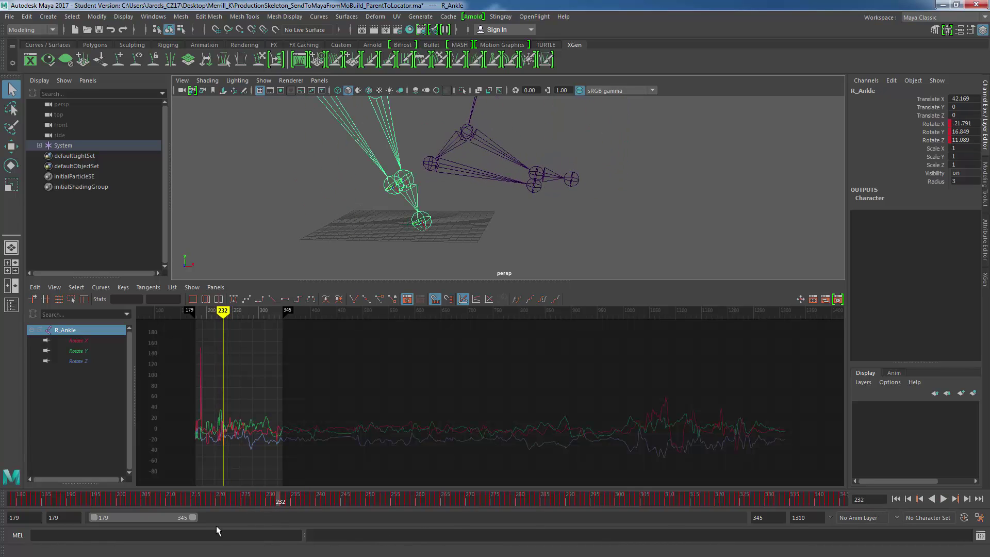
# Enter 232 as the playback end time.
pyautogui.moveTo(764, 517); pyautogui.dragTo(664, 540)
pyautogui.write('232')
pyautogui.press('Return')
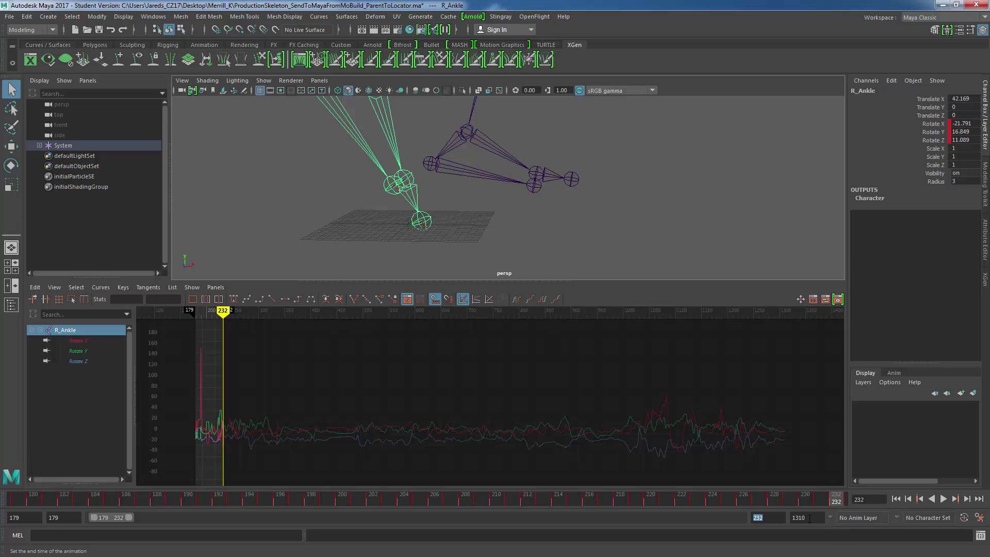
pyautogui.click(810, 518)
# Frame all curves in the Graph Editor and zoom in on their start.
pyautogui.keyDown('alt'); pyautogui.moveTo(208, 433); pyautogui.dragTo(268, 433, button='right'); pyautogui.keyUp('alt')
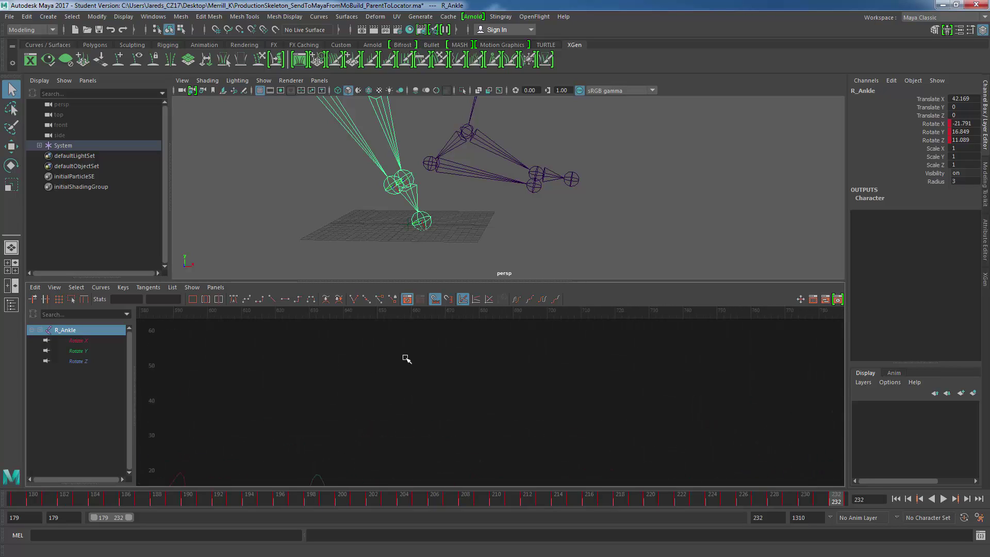
pyautogui.press('a')
pyautogui.keyDown('alt'); pyautogui.moveTo(269, 408); pyautogui.dragTo(435, 393, button='middle'); pyautogui.keyUp('alt')
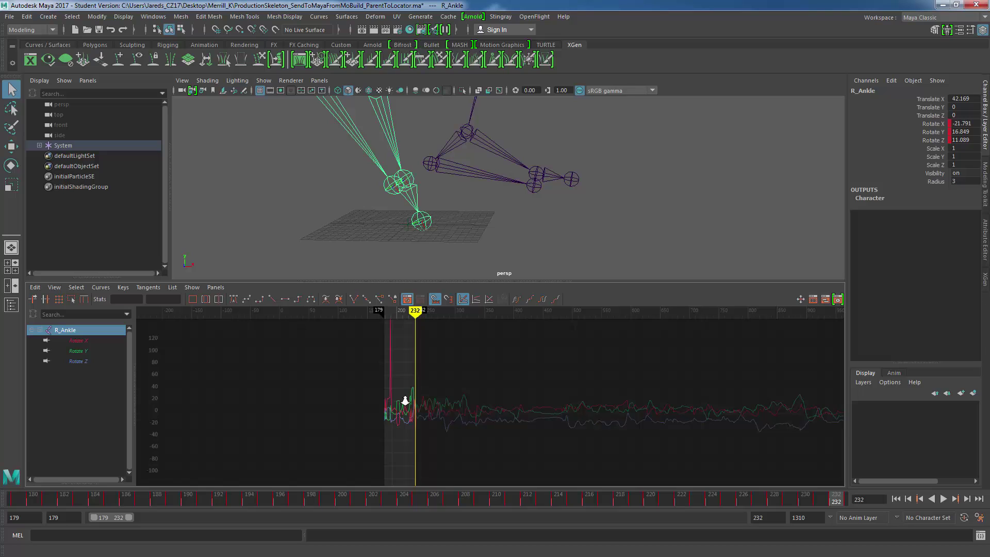
pyautogui.keyDown('alt'); pyautogui.moveTo(404, 404); pyautogui.dragTo(379, 413, button='right'); pyautogui.keyUp('alt')
pyautogui.scroll(-5, 379, 414)
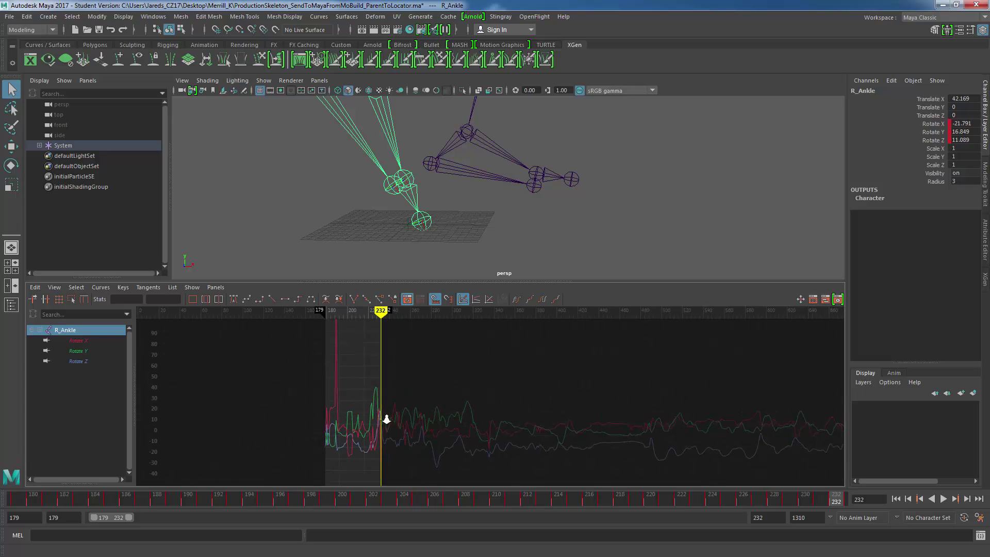
pyautogui.scroll(-3, 412, 399)
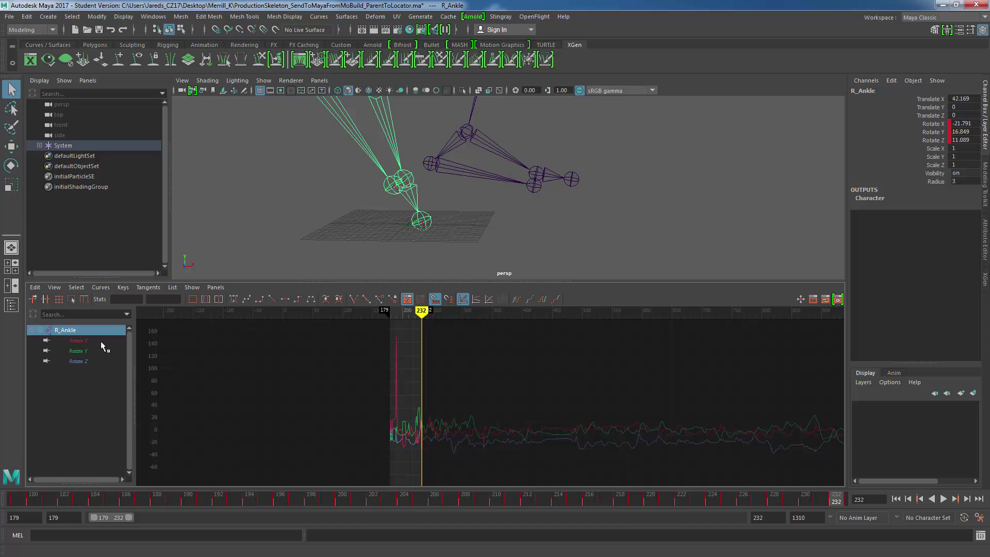
# Show only Rotate X, jump to frame 189 and check the leg pose in perspective.
pyautogui.click(78, 341)
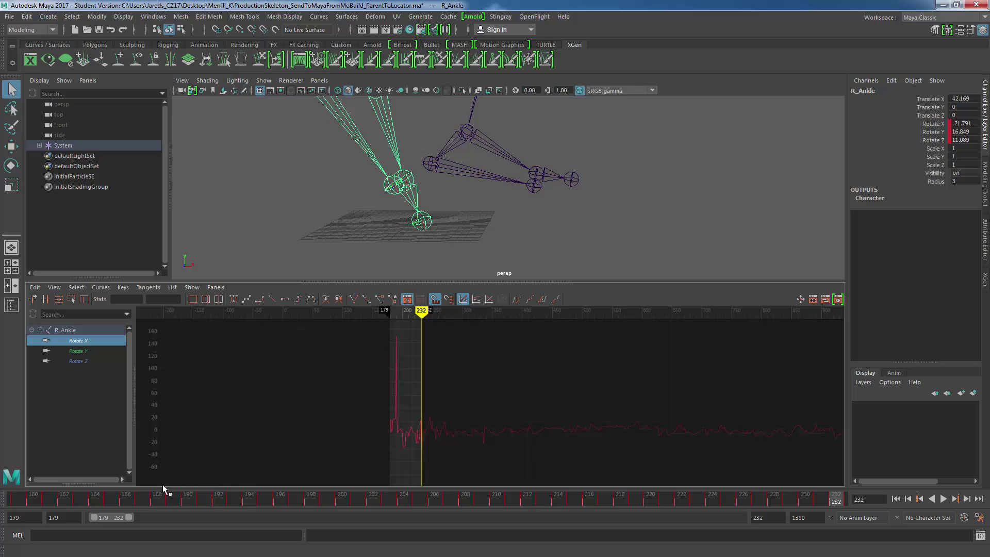
pyautogui.click(175, 496)
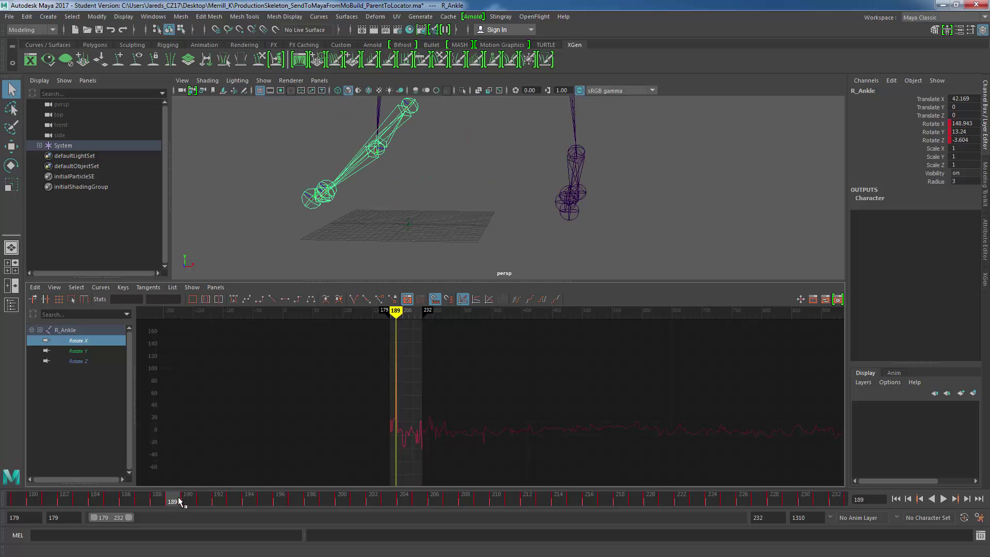
pyautogui.moveTo(179, 502); pyautogui.dragTo(181, 508)
pyautogui.keyDown('alt'); pyautogui.moveTo(375, 155); pyautogui.dragTo(395, 179, button='middle'); pyautogui.keyUp('alt')
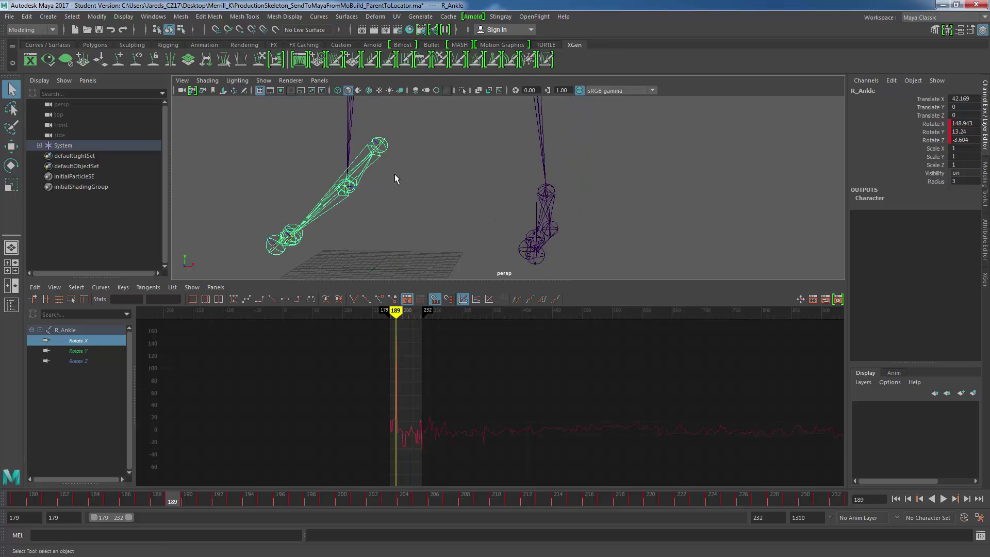
pyautogui.moveTo(395, 178)
pyautogui.keyDown('alt'); pyautogui.mouseDown()
pyautogui.moveTo(364, 166)
pyautogui.moveTo(416, 167)
pyautogui.moveTo(410, 173)
pyautogui.mouseUp(); pyautogui.keyUp('alt')
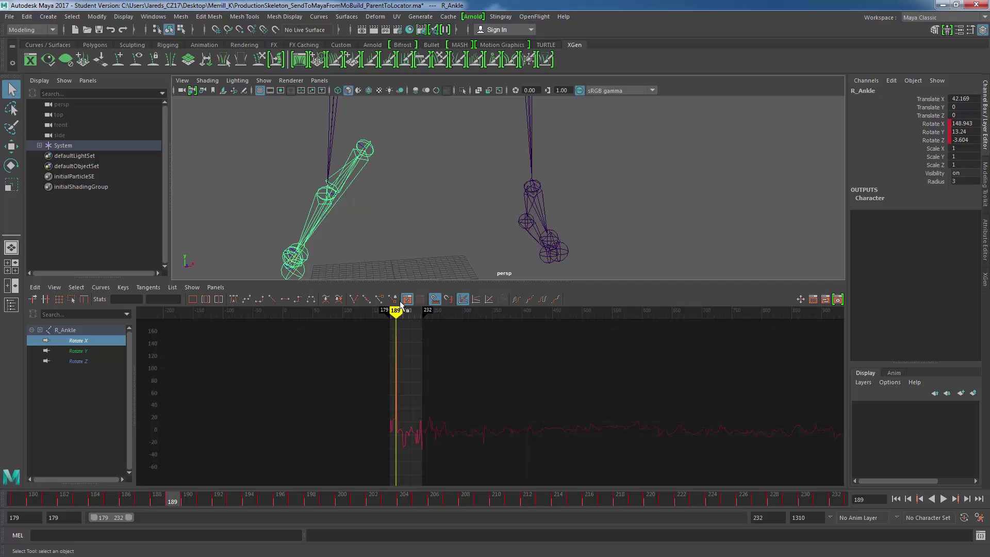
# Isolate the Rotate Z curve, frame it with F, and pan to frames 179–232.
pyautogui.click(77, 360)
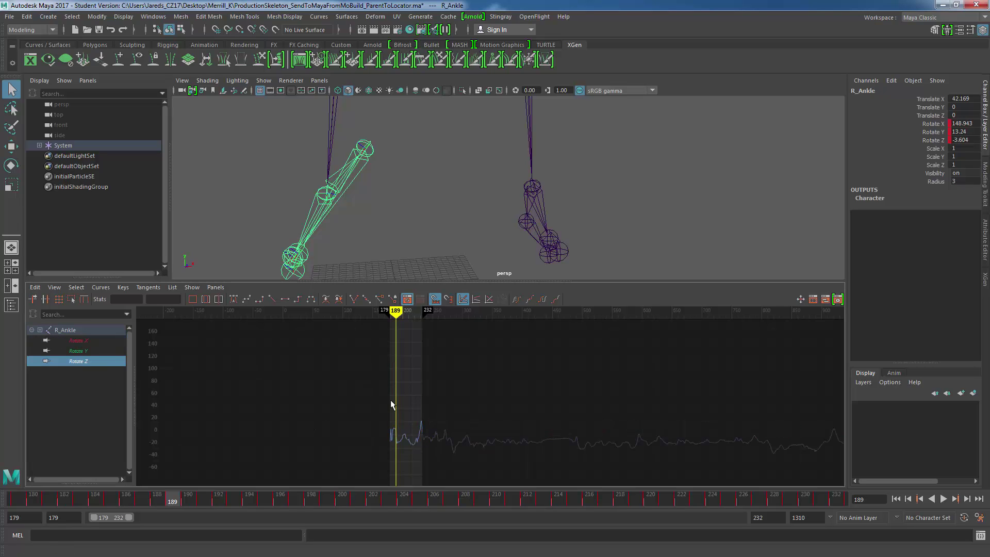
pyautogui.keyDown('alt'); pyautogui.moveTo(398, 428); pyautogui.dragTo(380, 394, button='middle'); pyautogui.keyUp('alt')
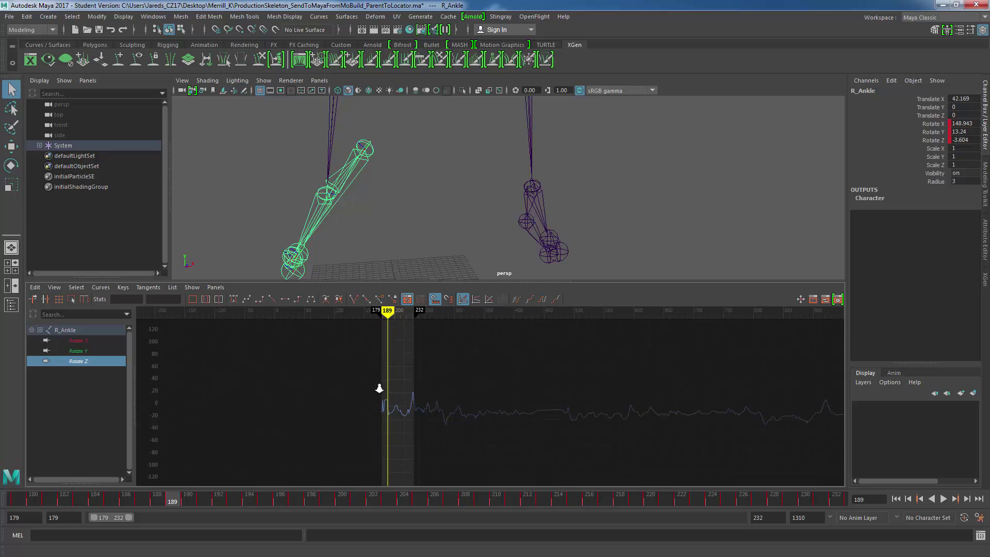
pyautogui.press('f')
pyautogui.moveTo(501, 362)
pyautogui.keyDown('alt'); pyautogui.mouseDown(button='middle')
pyautogui.moveTo(415, 409)
pyautogui.moveTo(464, 407)
pyautogui.mouseUp(button='middle'); pyautogui.keyUp('alt')
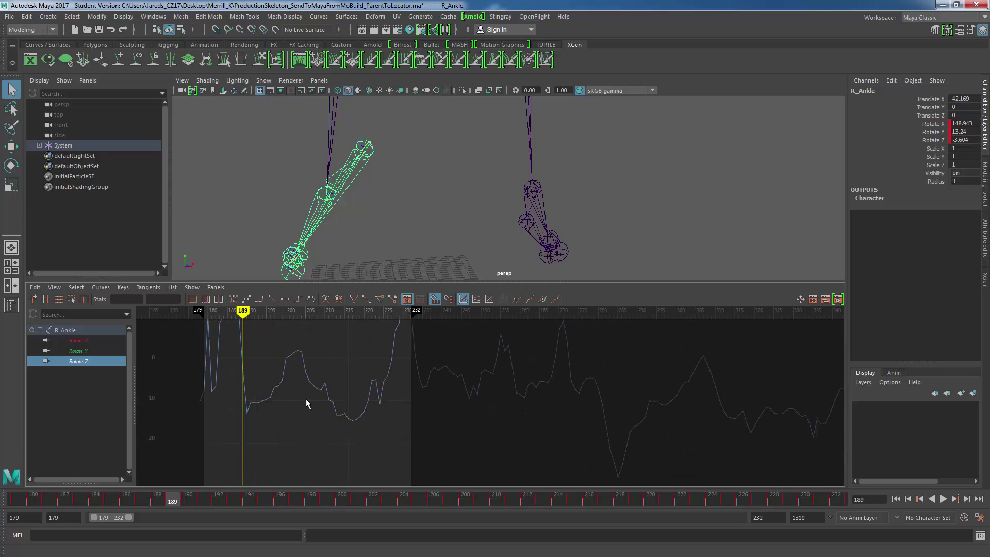
pyautogui.keyDown('alt'); pyautogui.moveTo(304, 402); pyautogui.dragTo(371, 426, button='middle'); pyautogui.keyUp('alt')
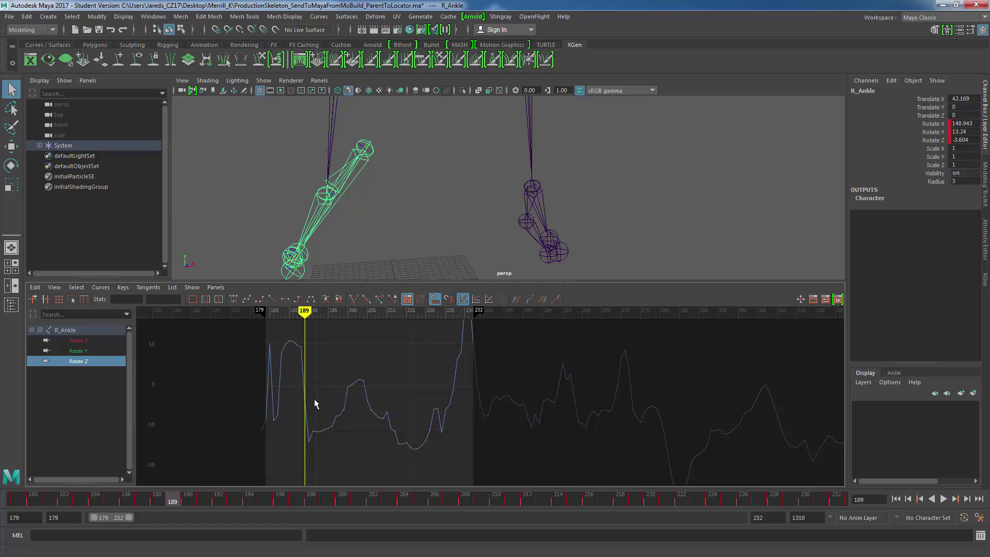
pyautogui.keyDown('alt'); pyautogui.moveTo(316, 403); pyautogui.dragTo(318, 414, button='middle'); pyautogui.keyUp('alt')
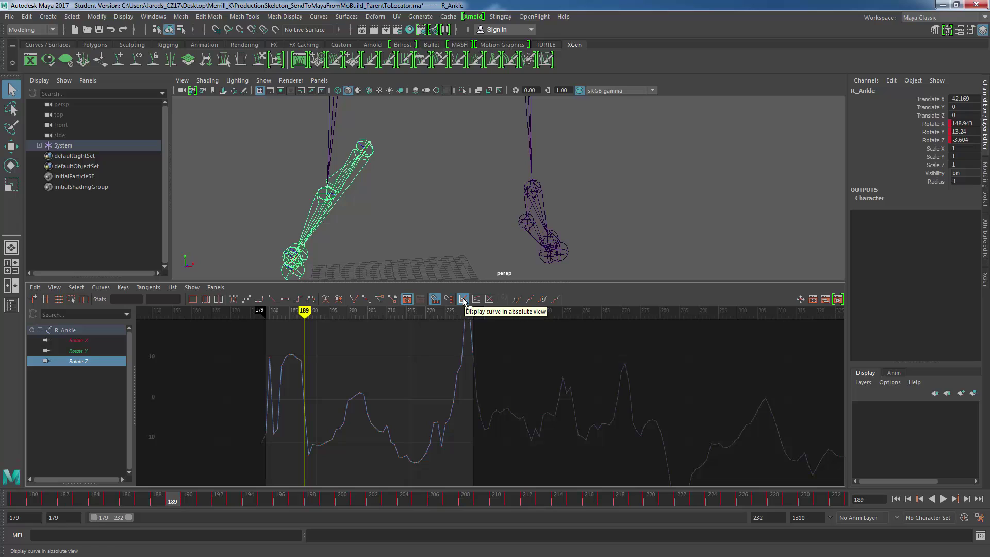
# Toggle between absolute and normalized curve display and zoom in on the curve.
pyautogui.click(462, 299)
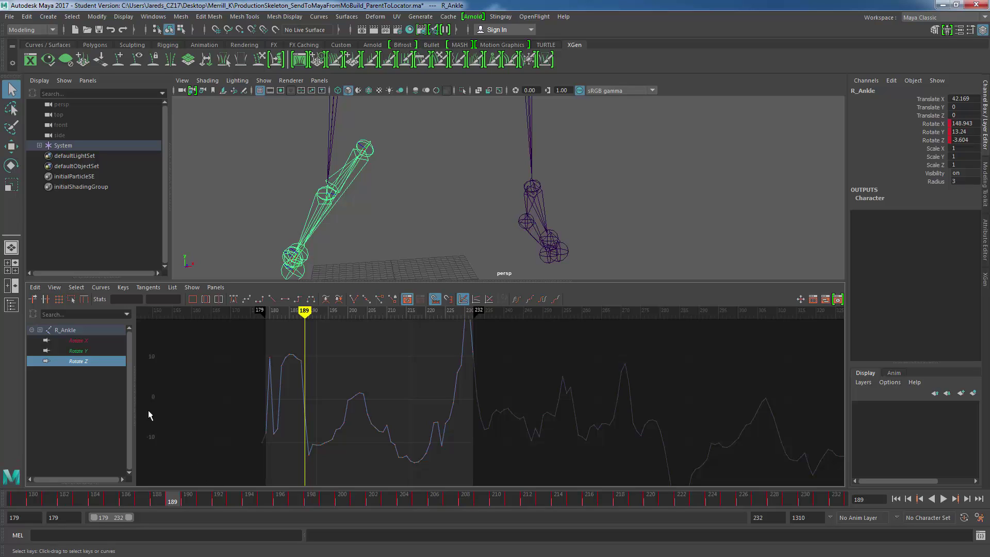
pyautogui.click(488, 300)
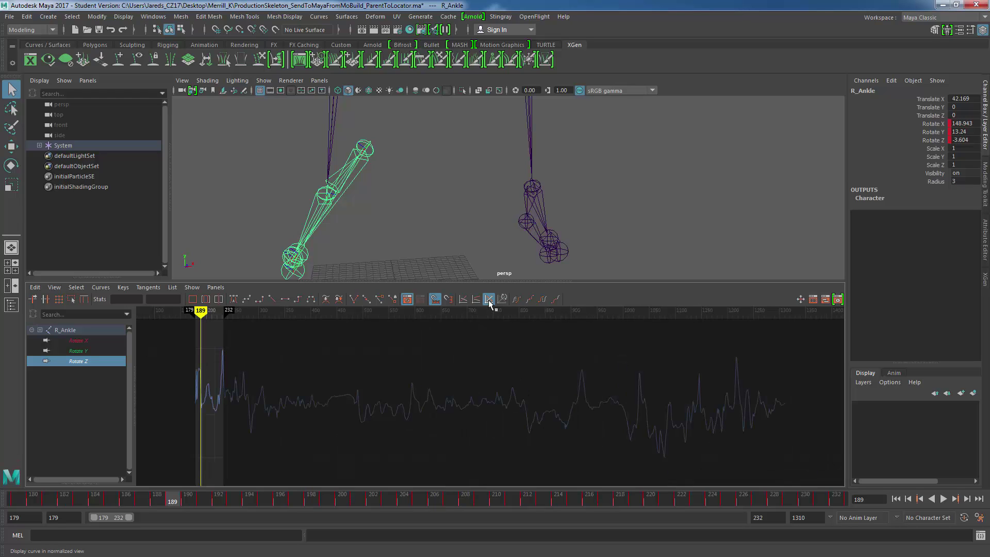
pyautogui.moveTo(187, 386)
pyautogui.keyDown('alt'); pyautogui.mouseDown(button='middle')
pyautogui.moveTo(234, 391)
pyautogui.moveTo(190, 416)
pyautogui.moveTo(506, 390)
pyautogui.moveTo(343, 411)
pyautogui.moveTo(300, 437)
pyautogui.mouseUp(button='middle'); pyautogui.keyUp('alt')
pyautogui.scroll(5, 223, 409)
pyautogui.scroll(-5, 340, 411)
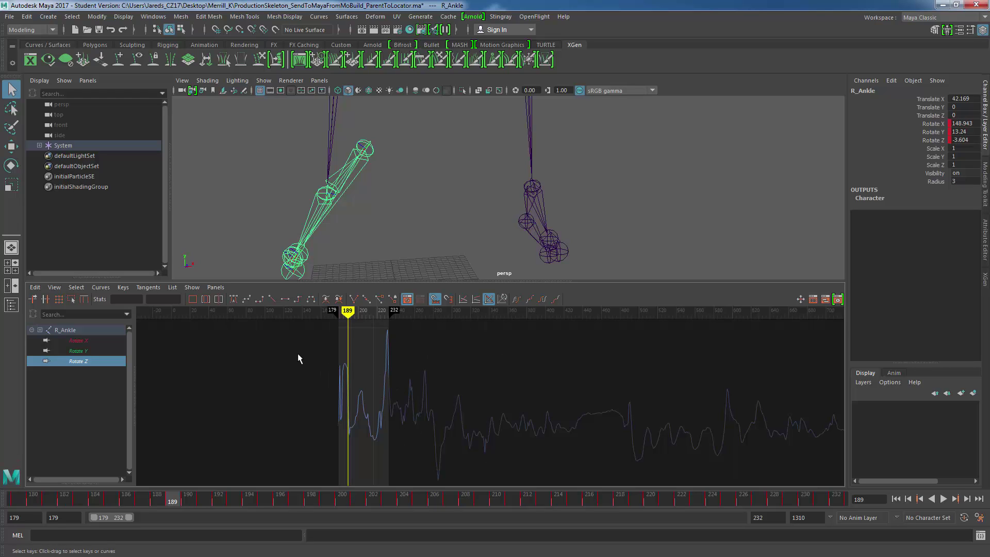
# Add Rotate X and Y curves, return to absolute view, and pan to frames 179–232.
pyautogui.keyDown('shift'); pyautogui.click(67, 341); pyautogui.keyUp('shift')
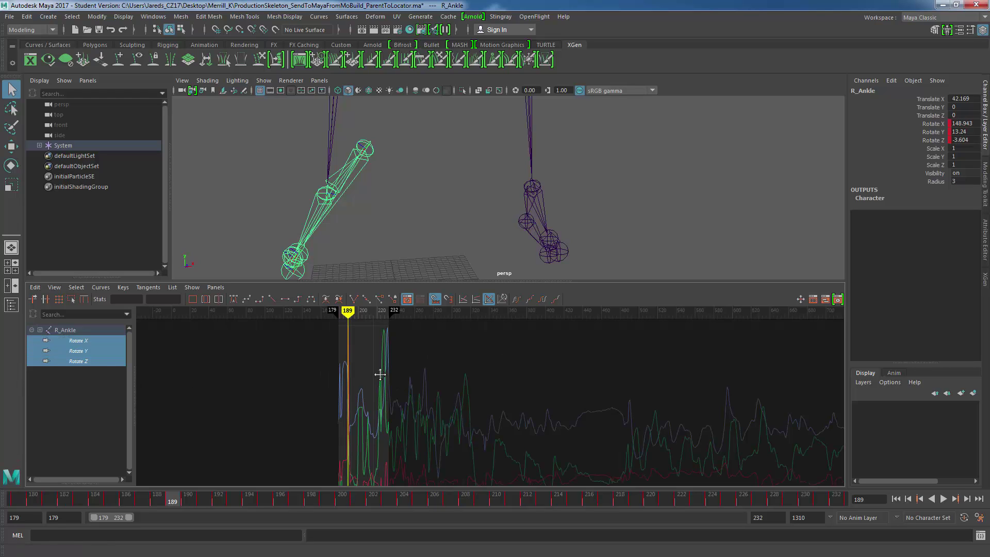
pyautogui.moveTo(380, 374)
pyautogui.keyDown('alt'); pyautogui.mouseDown(button='right')
pyautogui.moveTo(413, 383)
pyautogui.moveTo(386, 390)
pyautogui.mouseUp(button='right'); pyautogui.keyUp('alt')
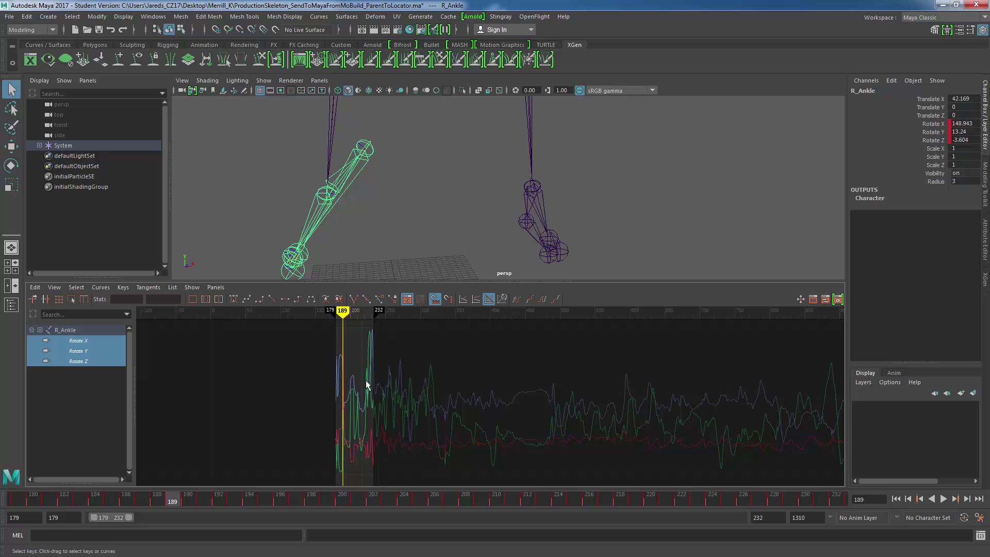
pyautogui.click(463, 299)
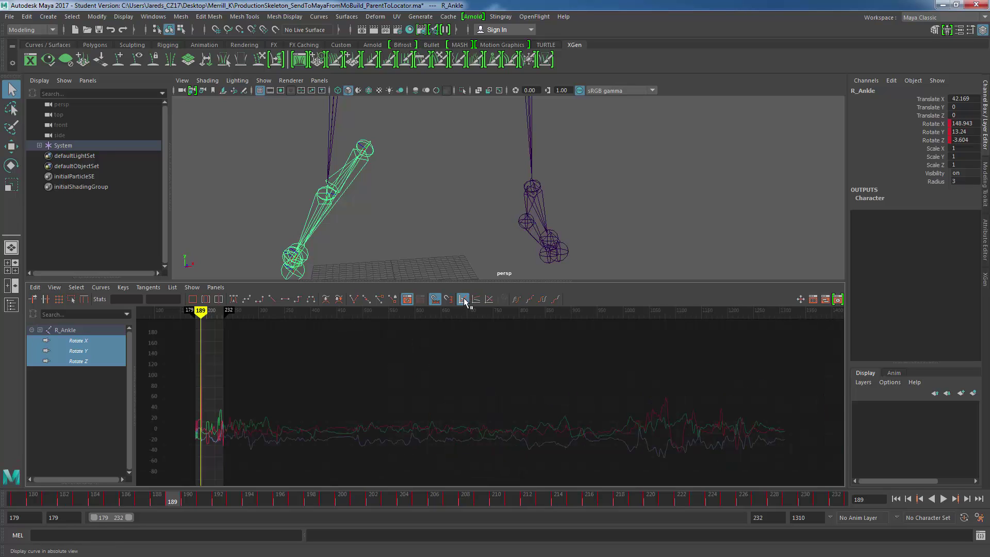
pyautogui.keyDown('alt'); pyautogui.moveTo(252, 404); pyautogui.dragTo(185, 426, button='right'); pyautogui.keyUp('alt')
pyautogui.moveTo(186, 427)
pyautogui.keyDown('alt'); pyautogui.mouseDown(button='middle')
pyautogui.moveTo(172, 407)
pyautogui.moveTo(266, 438)
pyautogui.moveTo(332, 393)
pyautogui.moveTo(329, 404)
pyautogui.moveTo(393, 416)
pyautogui.moveTo(349, 429)
pyautogui.mouseUp(button='middle'); pyautogui.keyUp('alt')
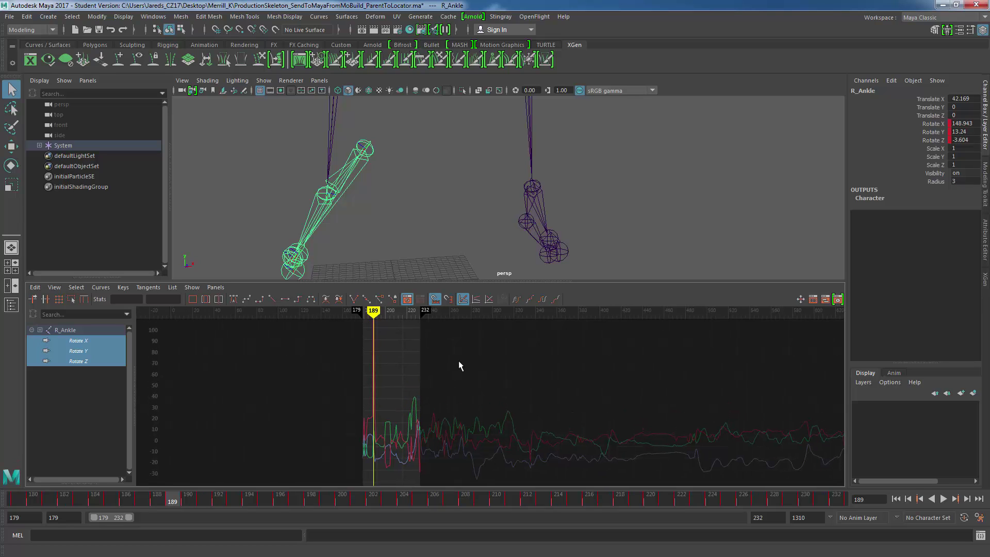
# Isolate Rotate Z, select the key near frame 188, and frame frames 172–203.
pyautogui.click(81, 361)
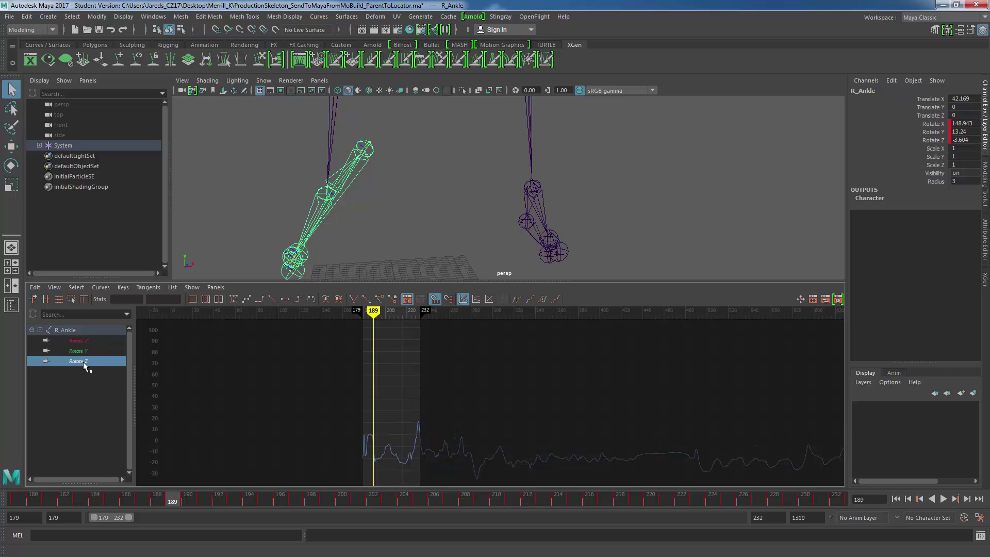
pyautogui.click(372, 442)
pyautogui.press('f')
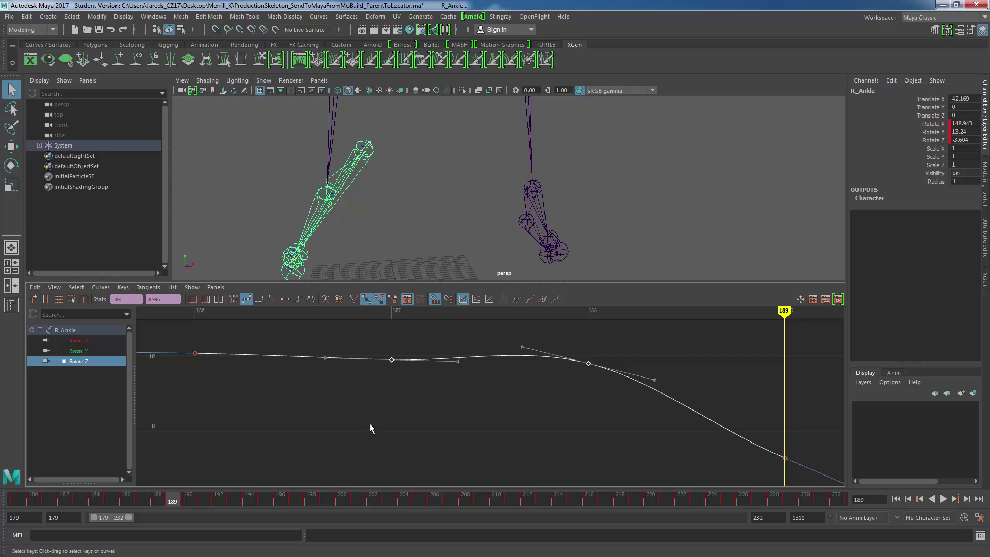
pyautogui.keyDown('alt'); pyautogui.moveTo(655, 387); pyautogui.dragTo(612, 386, button='right'); pyautogui.keyUp('alt')
pyautogui.keyDown('alt'); pyautogui.moveTo(696, 395); pyautogui.dragTo(687, 390, button='right'); pyautogui.keyUp('alt')
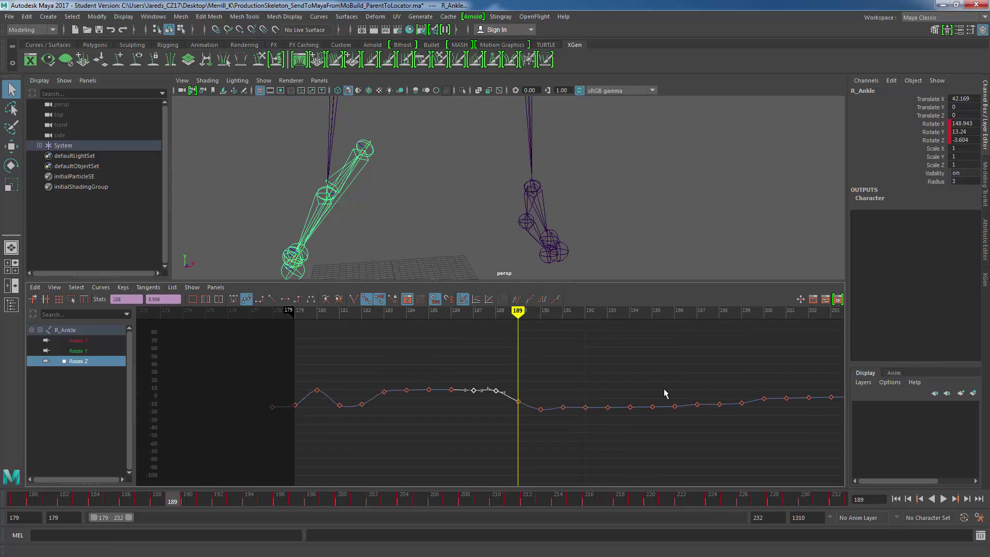
# Try lowering the frame-189 Rotate Z key with the Move tool, then undo it.
pyautogui.click(514, 403)
pyautogui.press('w')
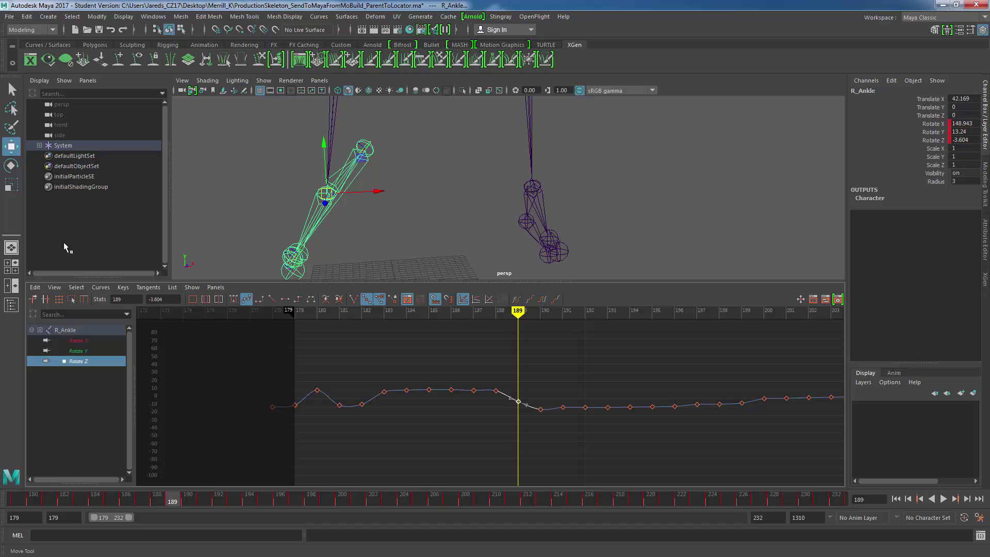
pyautogui.middleClick(524, 370)
pyautogui.moveTo(524, 369)
pyautogui.mouseDown(button='middle')
pyautogui.moveTo(525, 385)
pyautogui.moveTo(530, 354)
pyautogui.mouseUp(button='middle')
pyautogui.hotkey('ctrl', 'z')
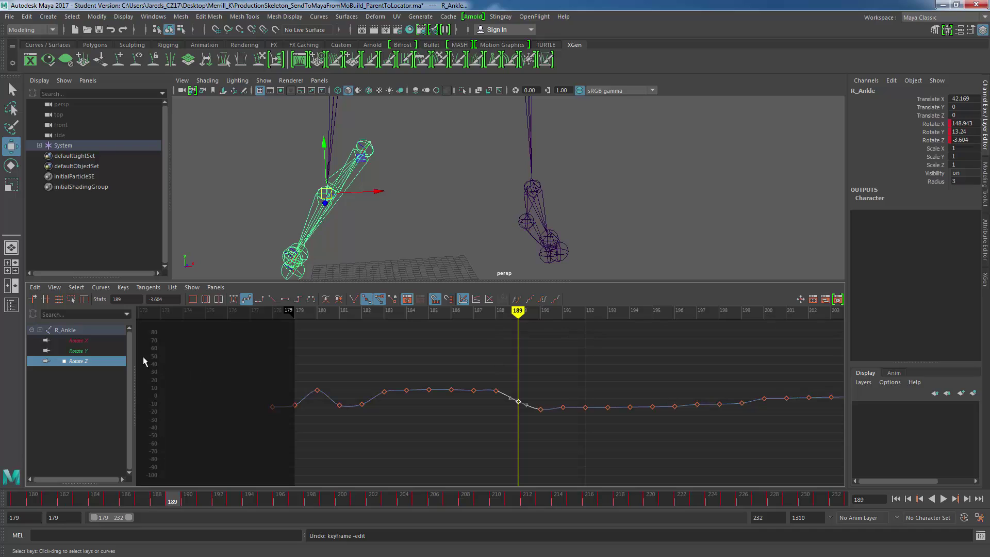
# Test rotating the ankle on Y and X, undo both, then show the Rotate X curve.
pyautogui.click(932, 132)
pyautogui.moveTo(561, 170); pyautogui.dragTo(583, 174, button='middle')
pyautogui.hotkey('ctrl', 'z')
pyautogui.click(932, 124)
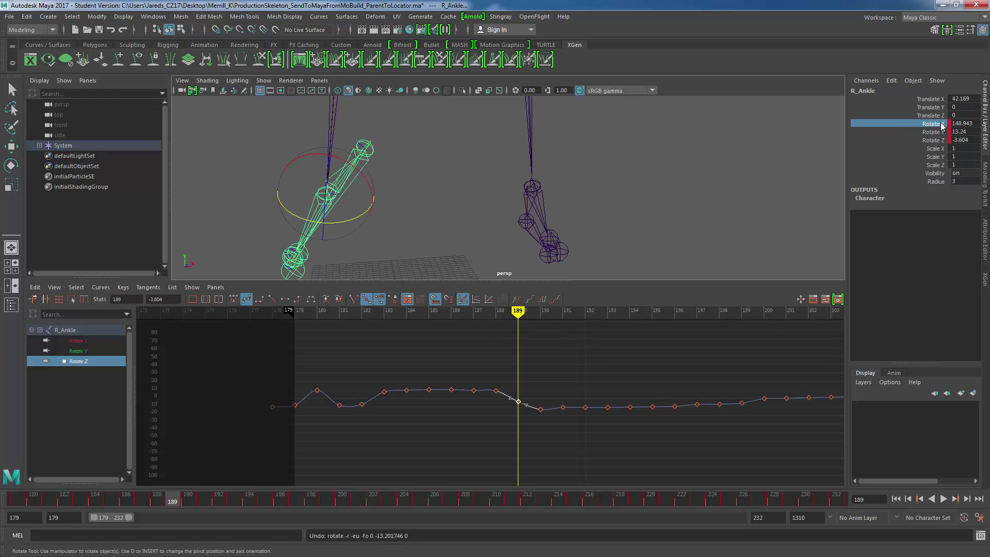
pyautogui.moveTo(538, 207); pyautogui.dragTo(349, 217, button='middle')
pyautogui.keyDown('alt'); pyautogui.moveTo(503, 206); pyautogui.dragTo(448, 210); pyautogui.keyUp('alt')
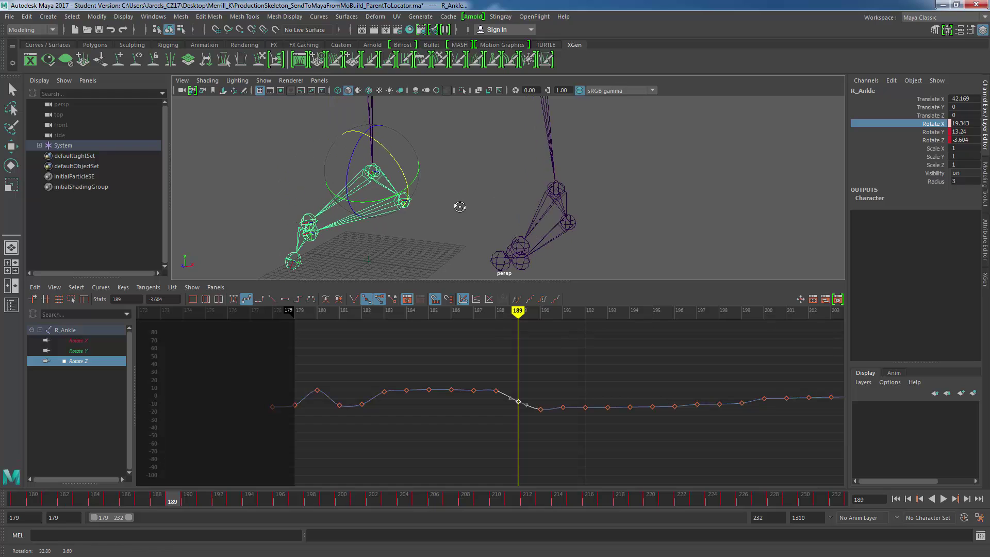
pyautogui.hotkey('ctrl', 'z')
pyautogui.hotkey('ctrl', 'z')
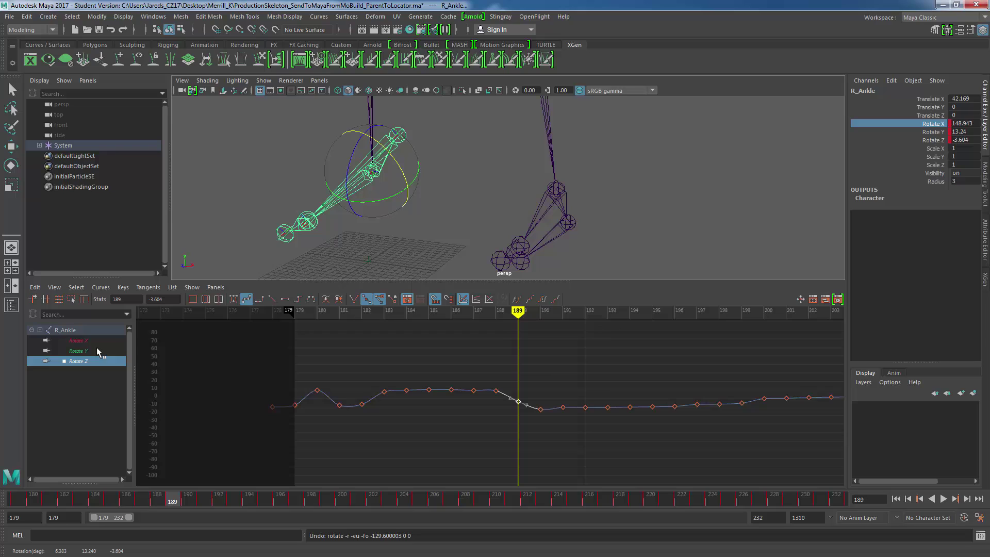
pyautogui.click(80, 340)
# Delete the spike keys around frame 189 on the R_Ankle Rotate X curve.
pyautogui.press('f')
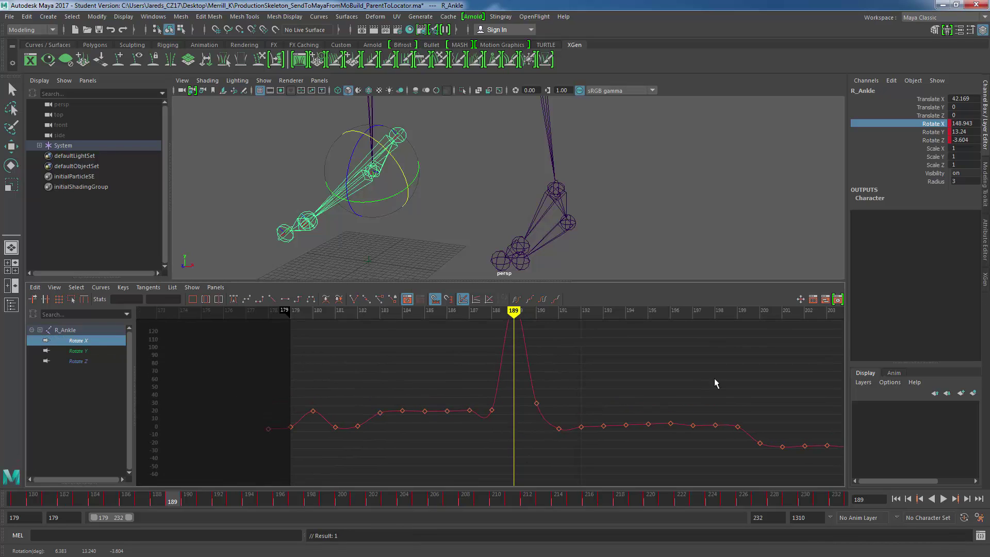
pyautogui.scroll(-3, 715, 383)
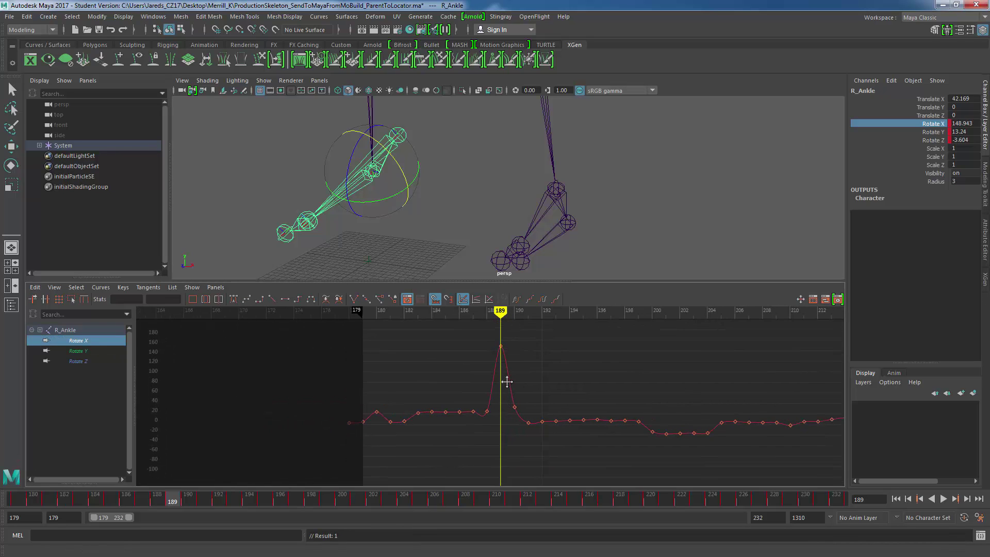
pyautogui.keyDown('alt'); pyautogui.moveTo(506, 381); pyautogui.dragTo(489, 386, button='middle'); pyautogui.keyUp('alt')
pyautogui.moveTo(469, 361); pyautogui.dragTo(470, 361)
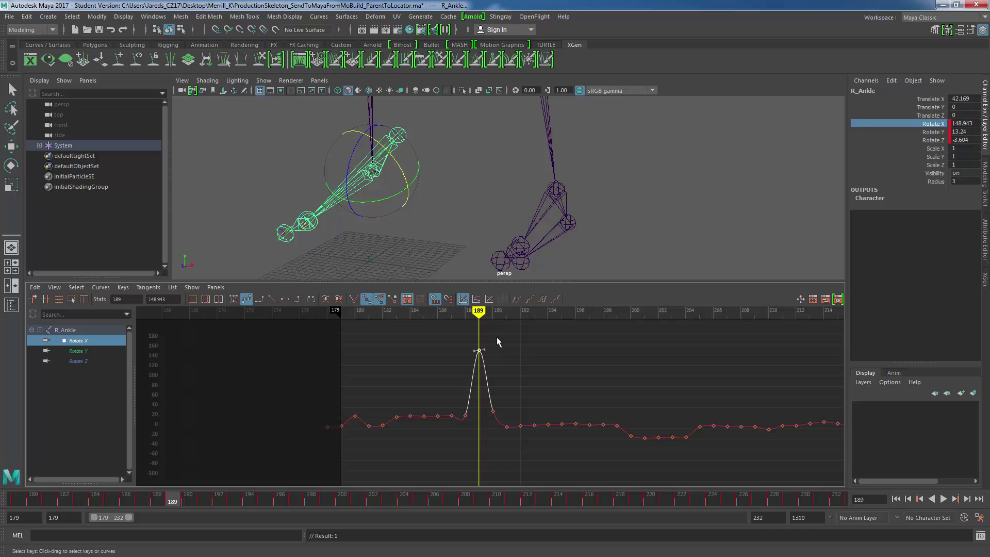
pyautogui.moveTo(497, 338); pyautogui.dragTo(384, 435)
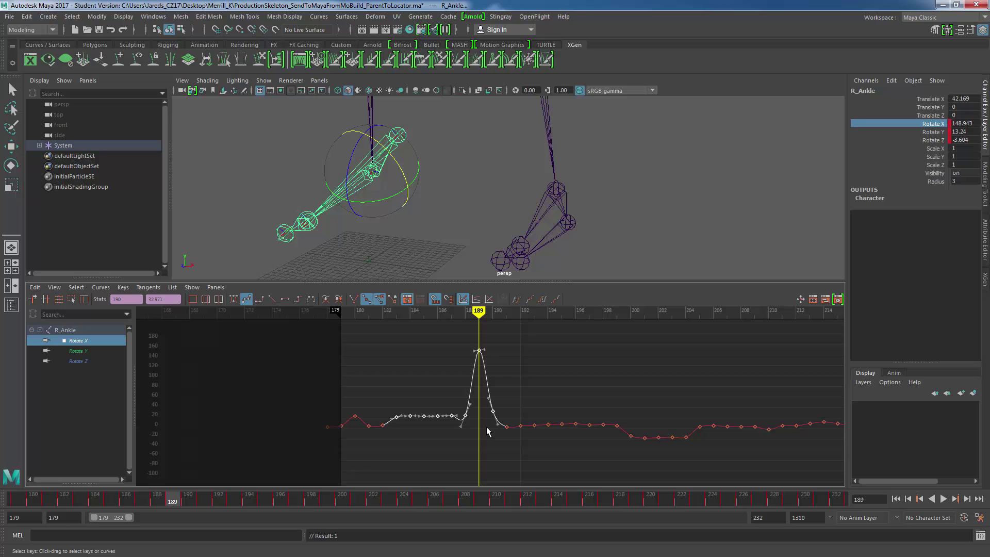
pyautogui.press('Delete')
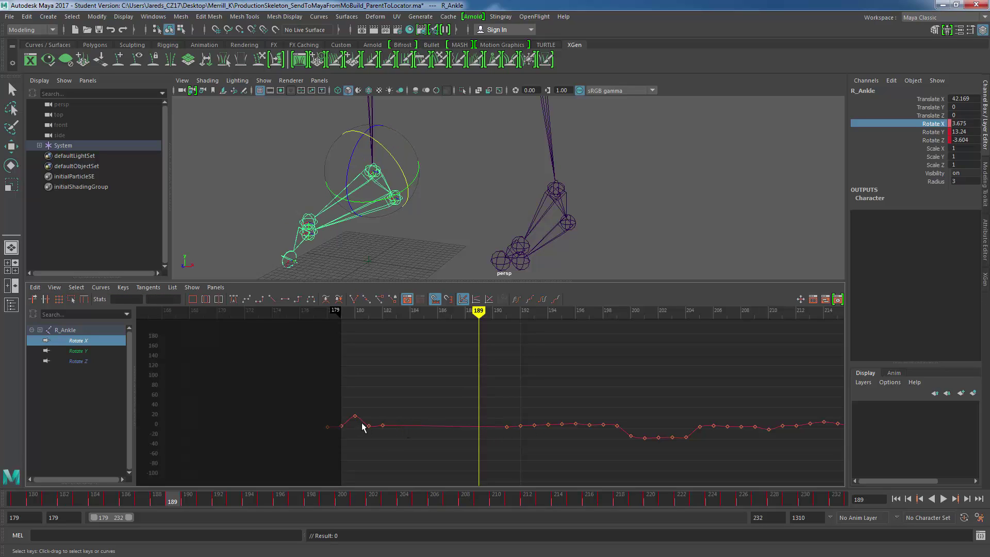
# Delete the bump keys near frames 179–181 and scrub back toward frame 180.
pyautogui.moveTo(374, 404); pyautogui.dragTo(343, 445)
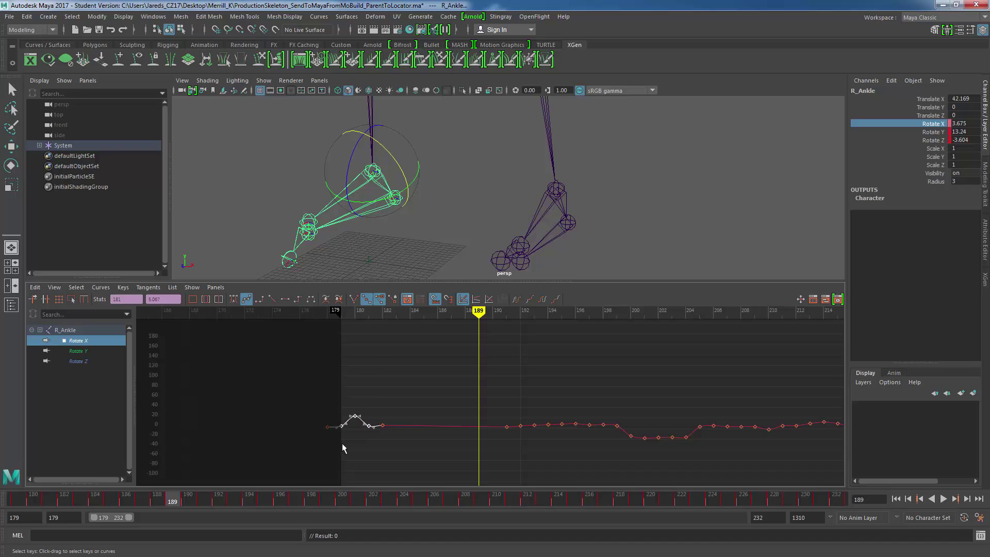
pyautogui.press('Delete')
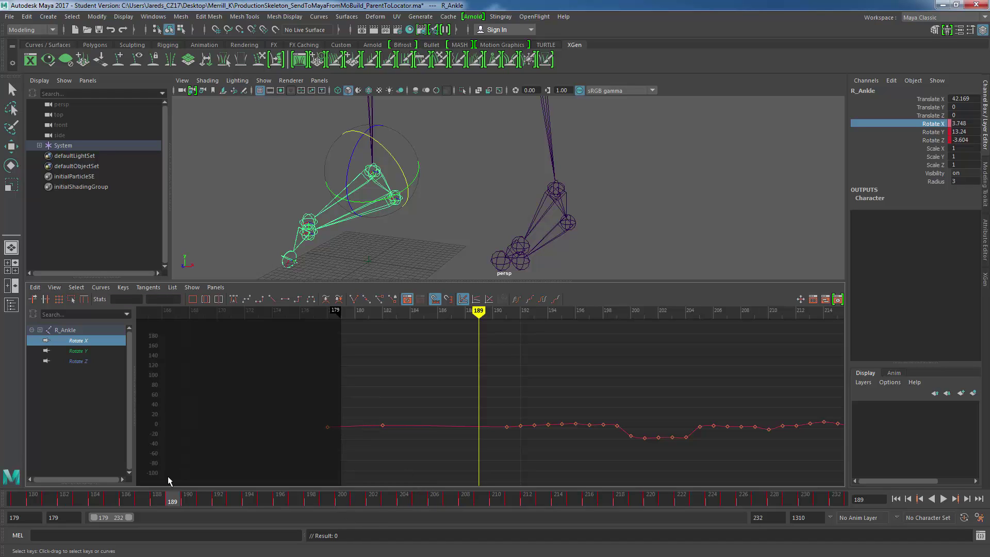
pyautogui.moveTo(159, 500); pyautogui.dragTo(27, 503)
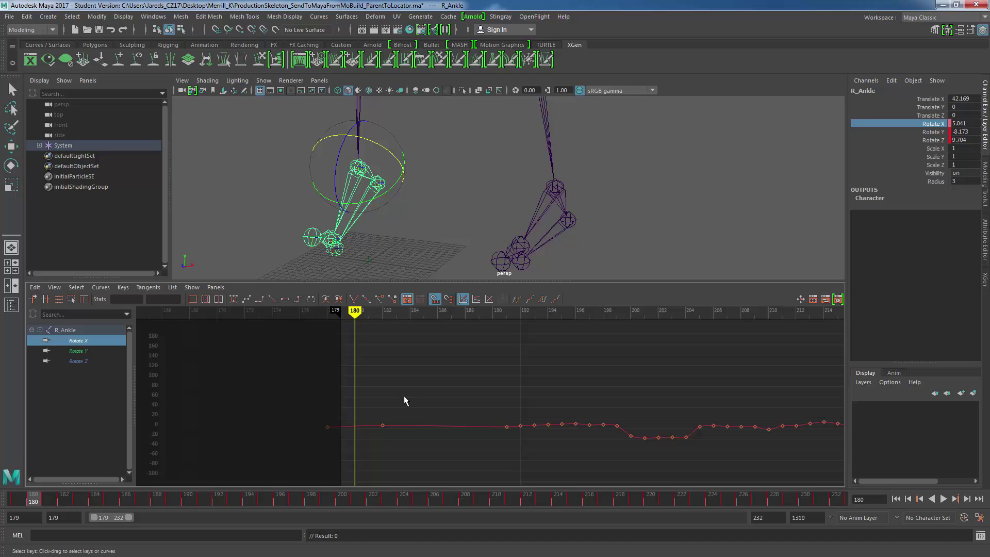
pyautogui.keyDown('alt'); pyautogui.moveTo(404, 400); pyautogui.dragTo(381, 383, button='middle'); pyautogui.keyUp('alt')
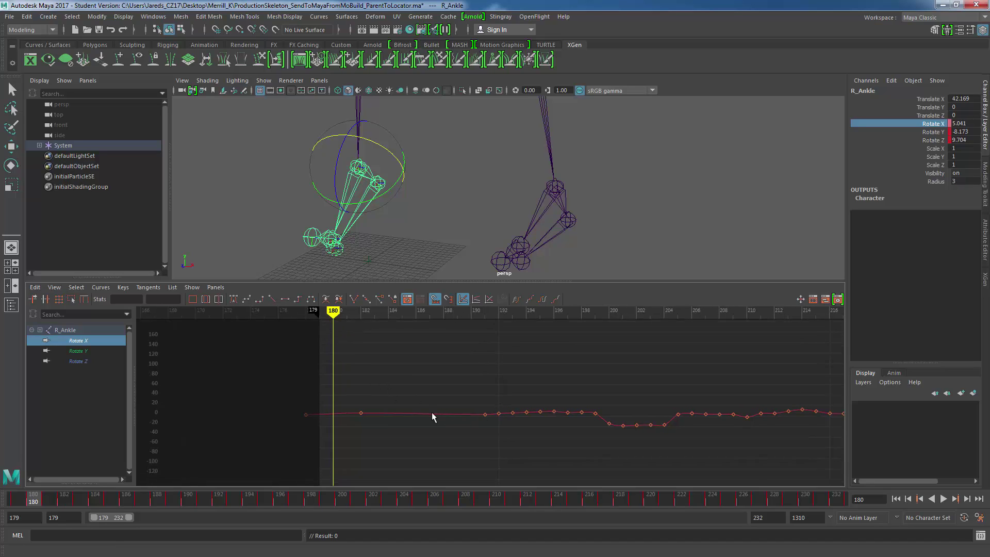
pyautogui.moveTo(429, 420); pyautogui.dragTo(436, 426)
pyautogui.keyDown('alt'); pyautogui.moveTo(438, 415); pyautogui.dragTo(403, 416, button='middle'); pyautogui.keyUp('alt')
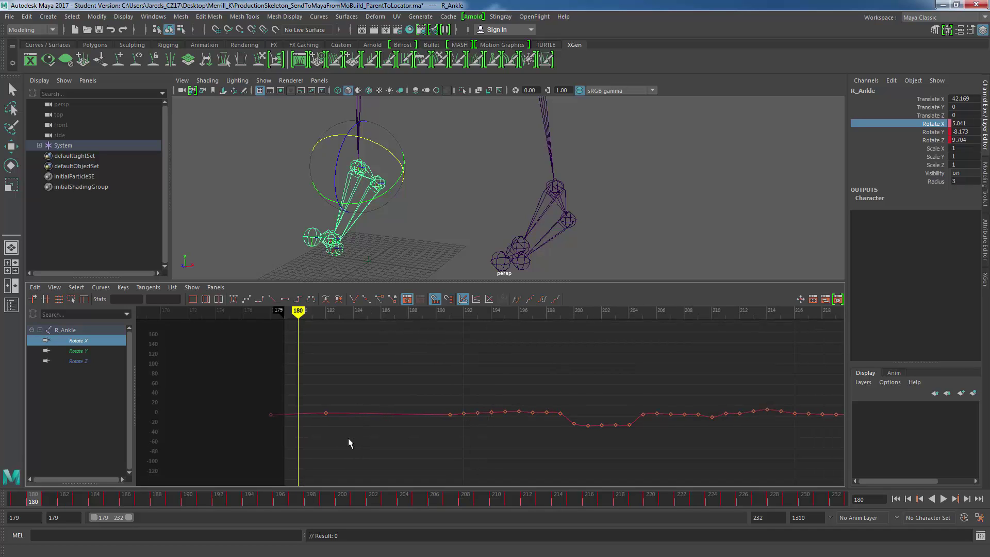
pyautogui.moveTo(308, 397); pyautogui.dragTo(348, 446)
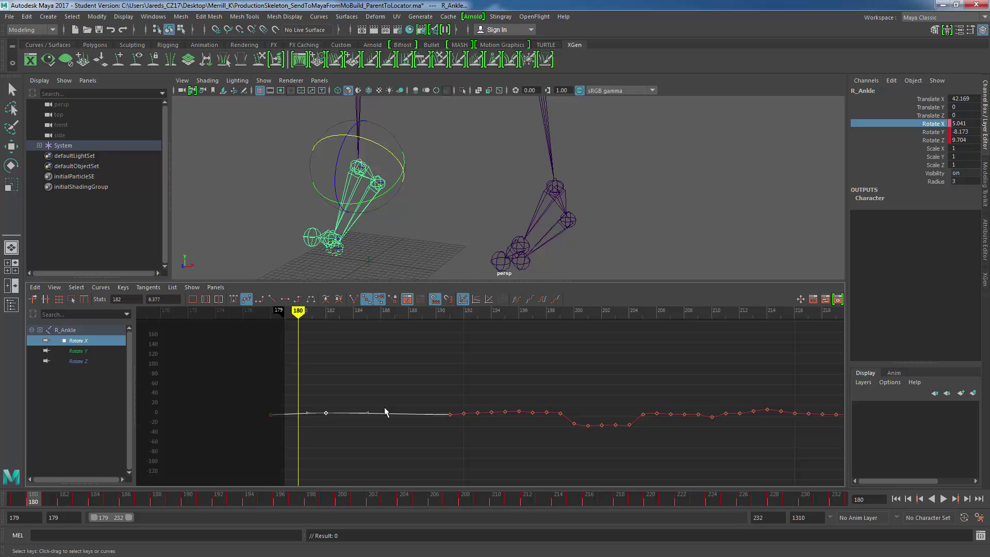
pyautogui.click(385, 392)
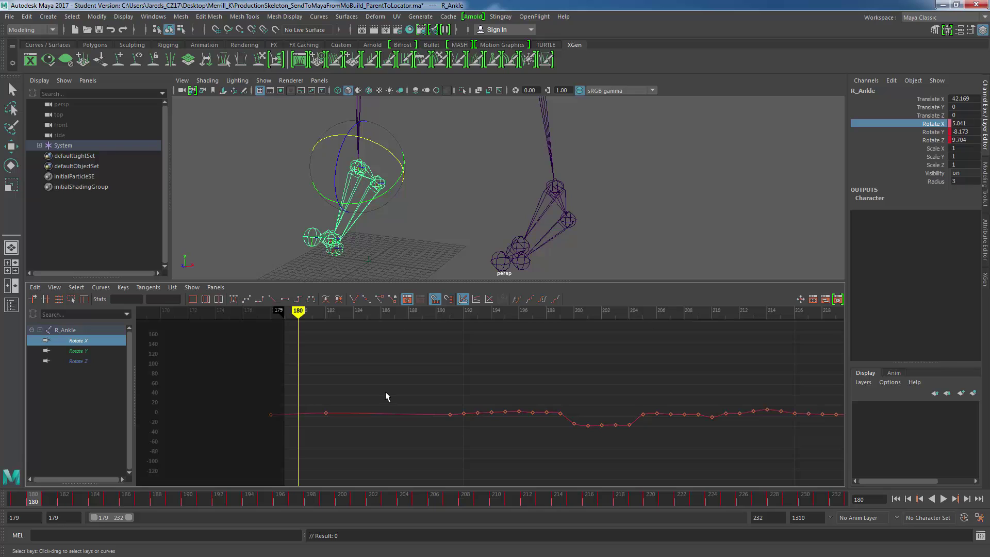
pyautogui.doubleClick(79, 342)
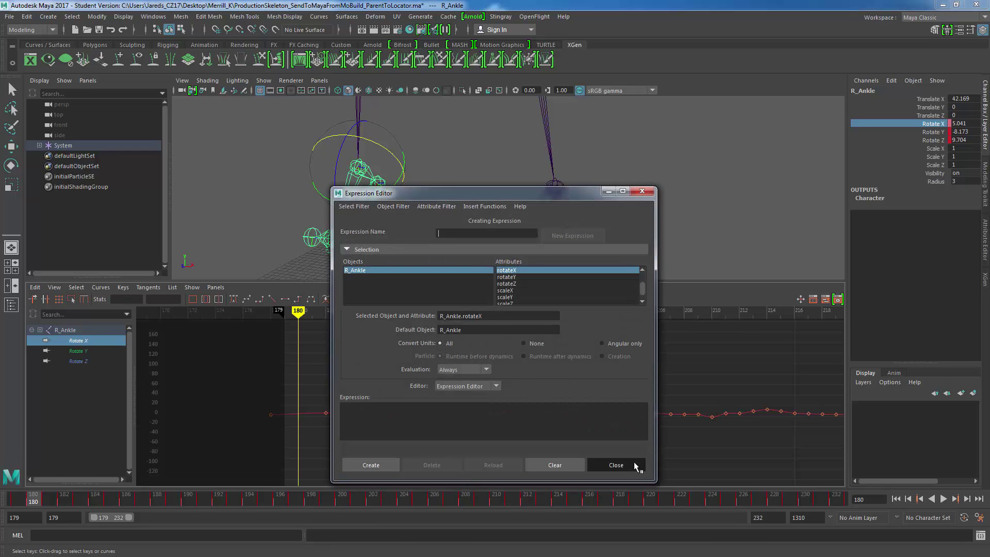
# Close the Expression Editor and dismiss the Rotate X channel menu.
pyautogui.click(636, 467)
pyautogui.rightClick(74, 344)
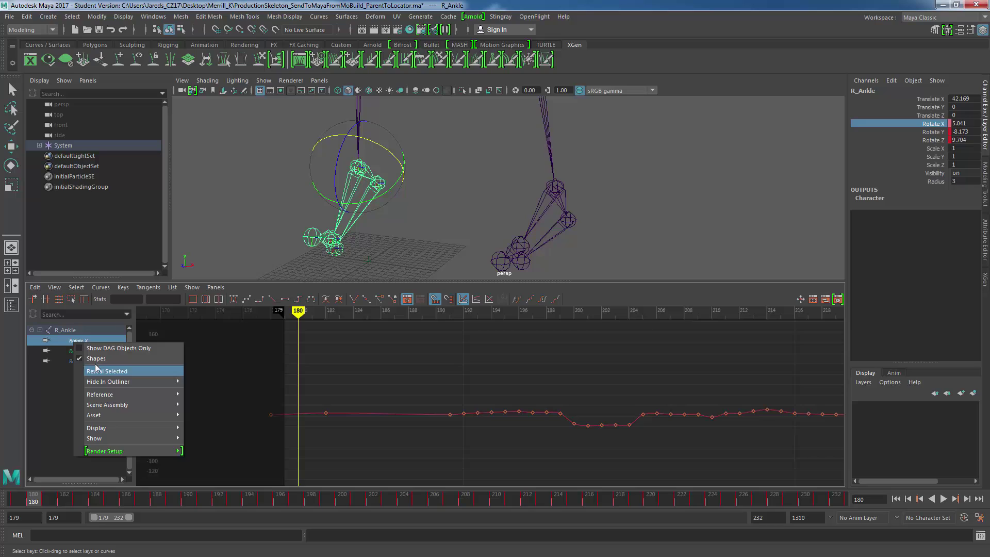
pyautogui.click(317, 384)
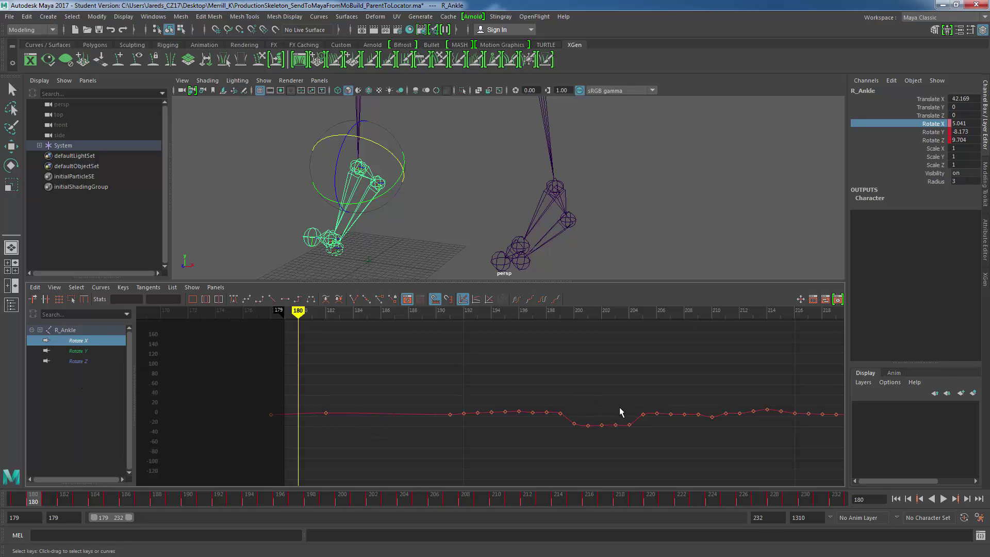
# Resample the Rotate X curve with Gaussian 2 at a 5.00 time step.
pyautogui.click(100, 288)
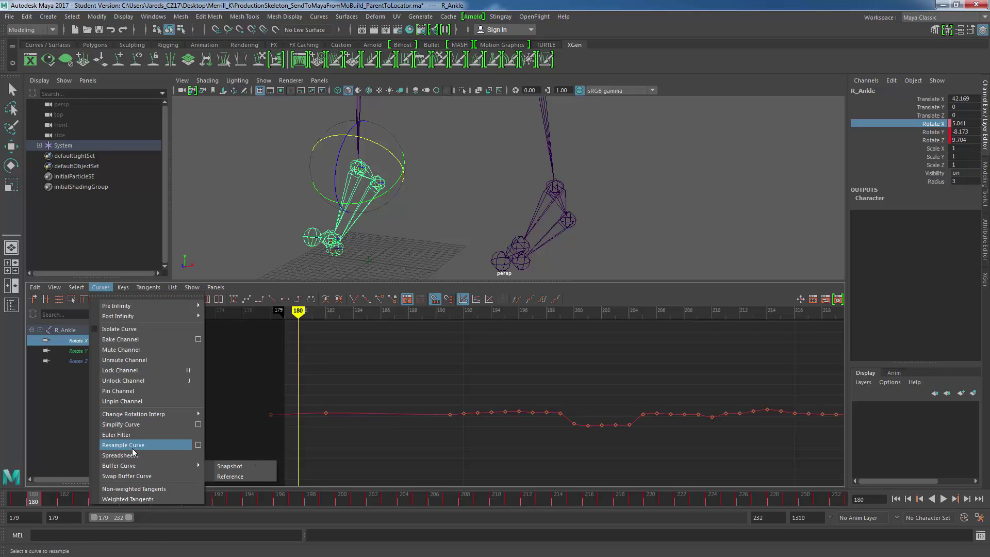
pyautogui.click(198, 446)
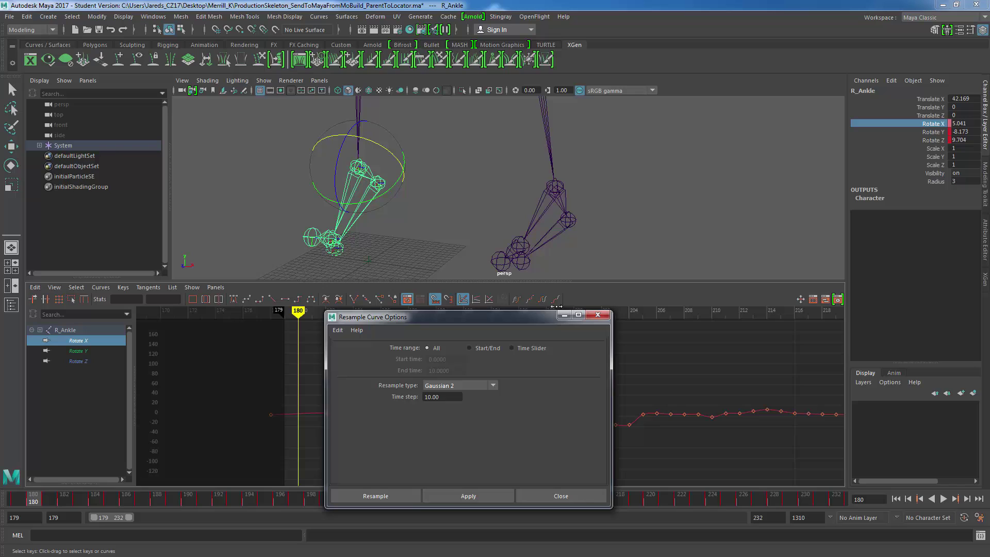
pyautogui.moveTo(552, 273); pyautogui.dragTo(654, 128)
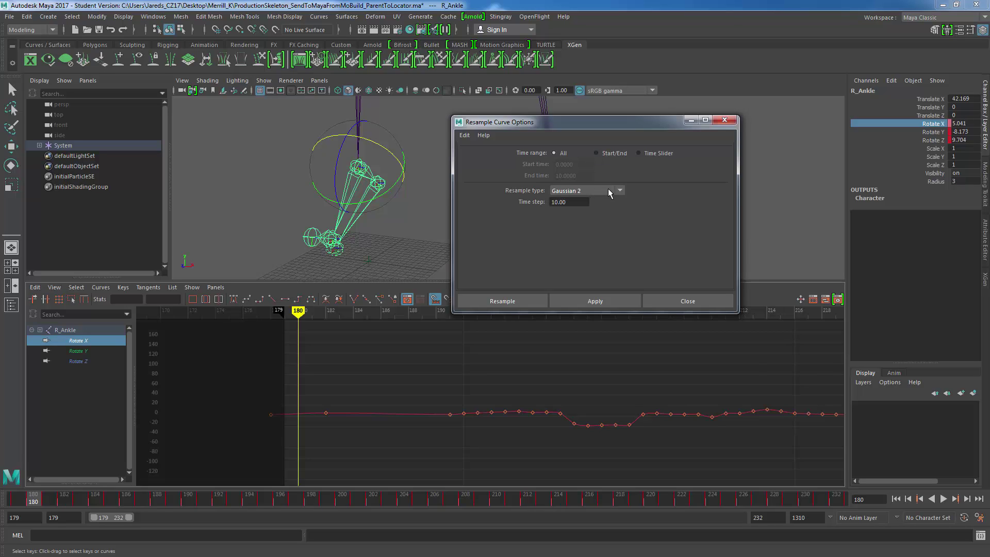
pyautogui.moveTo(572, 203); pyautogui.dragTo(535, 206)
pyautogui.write('5')
pyautogui.press('Return')
pyautogui.click(582, 301)
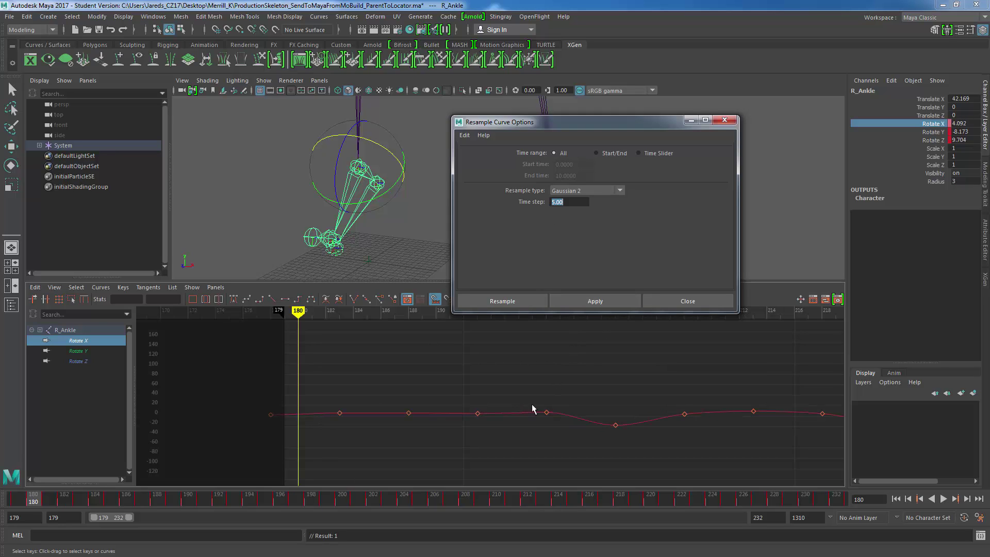
pyautogui.keyDown('alt'); pyautogui.moveTo(523, 415); pyautogui.dragTo(640, 422, button='right'); pyautogui.keyUp('alt')
pyautogui.keyDown('alt'); pyautogui.moveTo(640, 423); pyautogui.dragTo(622, 417, button='middle'); pyautogui.keyUp('alt')
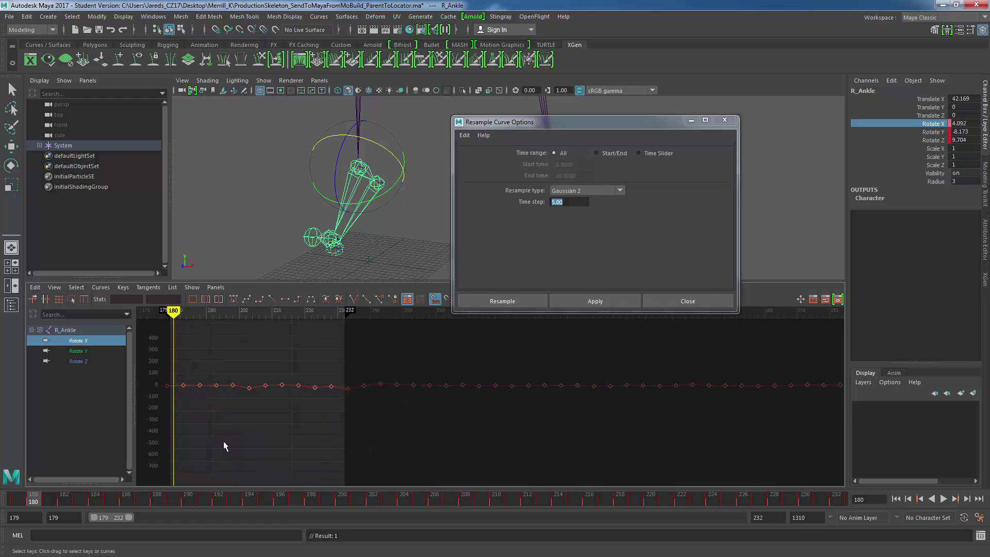
pyautogui.keyDown('alt'); pyautogui.moveTo(218, 421); pyautogui.dragTo(321, 410, button='middle'); pyautogui.keyUp('alt')
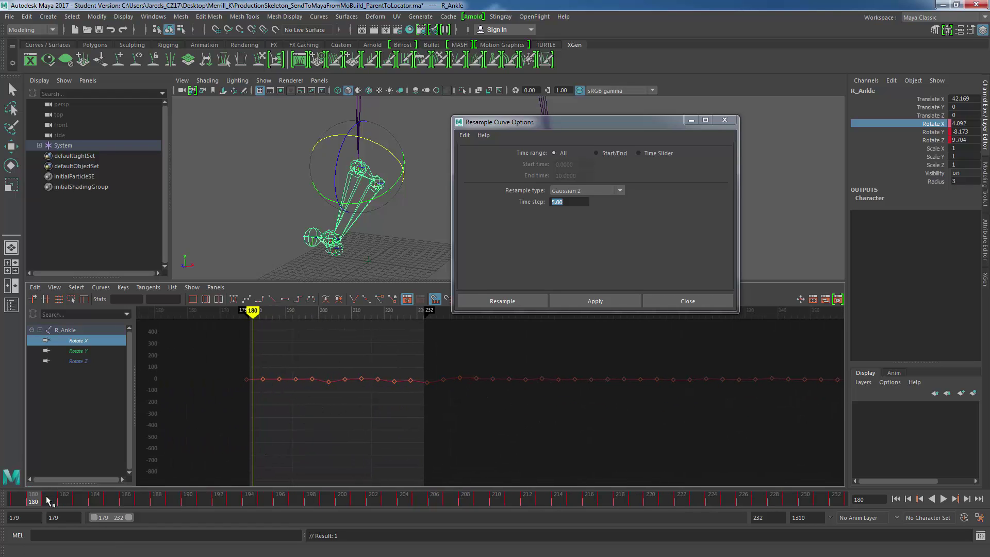
pyautogui.moveTo(37, 499); pyautogui.dragTo(98, 524)
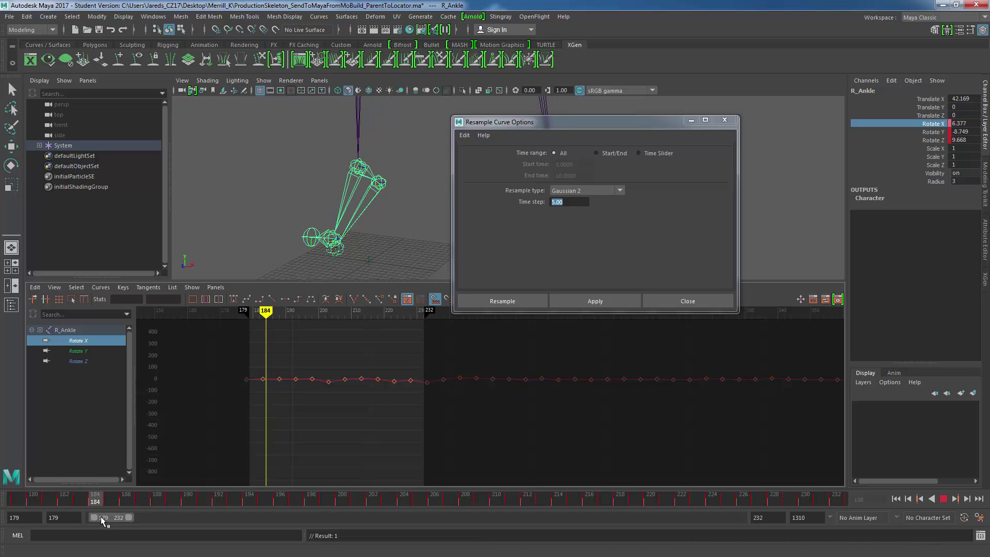
pyautogui.keyDown('alt'); pyautogui.moveTo(417, 394); pyautogui.dragTo(488, 357, button='middle'); pyautogui.keyUp('alt')
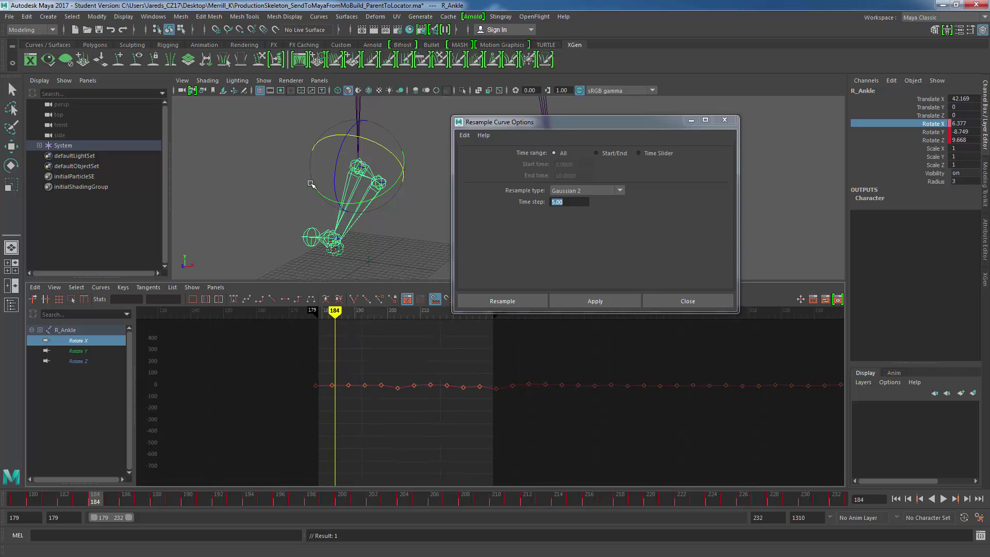
pyautogui.keyDown('alt'); pyautogui.moveTo(311, 184); pyautogui.dragTo(346, 217); pyautogui.keyUp('alt')
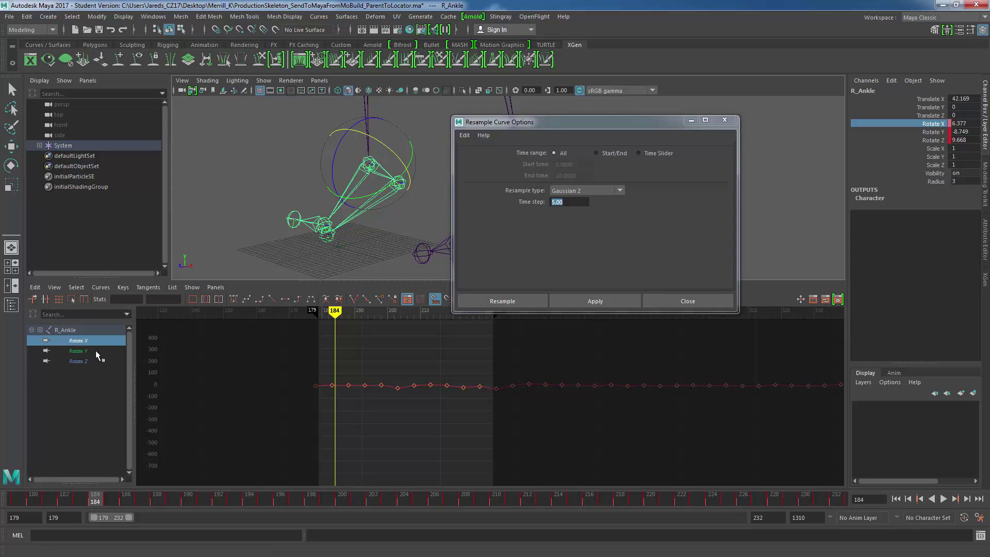
# Display R_Ankle's Rotate Y curve and frame it closely in the graph.
pyautogui.click(79, 351)
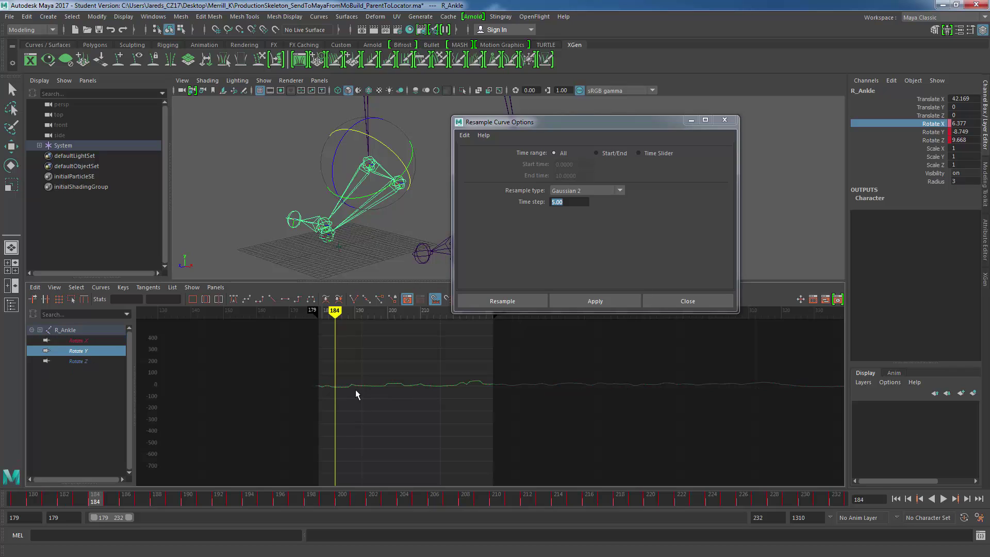
pyautogui.scroll(5, 341, 388)
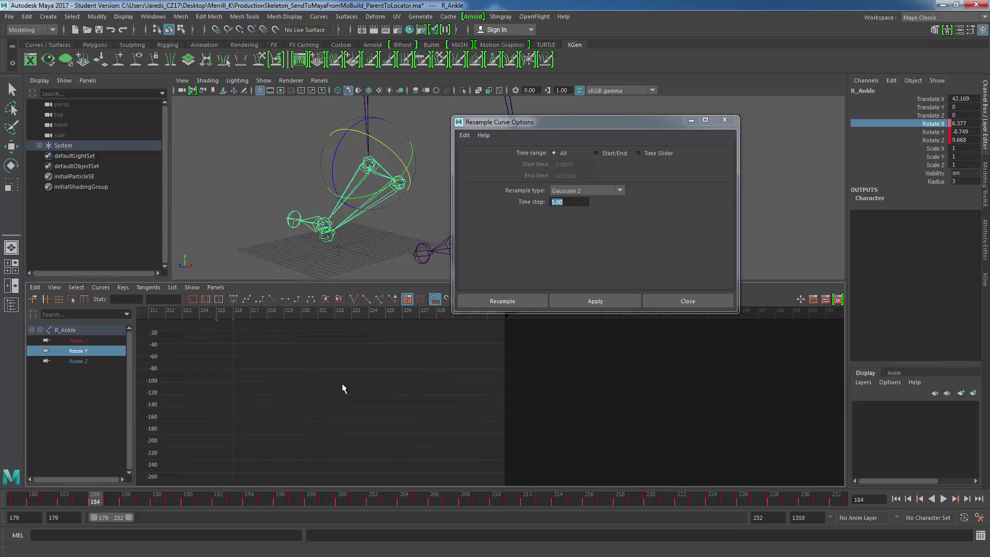
pyautogui.moveTo(342, 387)
pyautogui.keyDown('alt'); pyautogui.mouseDown(button='middle')
pyautogui.moveTo(514, 431)
pyautogui.moveTo(539, 411)
pyautogui.mouseUp(button='middle'); pyautogui.keyUp('alt')
pyautogui.scroll(-5, 514, 431)
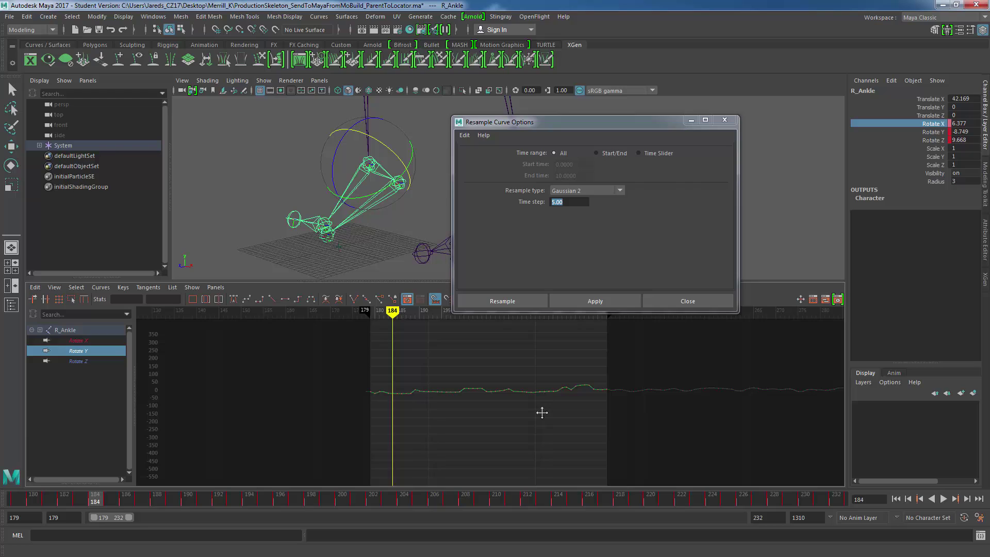
pyautogui.scroll(4, 385, 443)
pyautogui.keyDown('alt'); pyautogui.moveTo(382, 432); pyautogui.dragTo(403, 453, button='middle'); pyautogui.keyUp('alt')
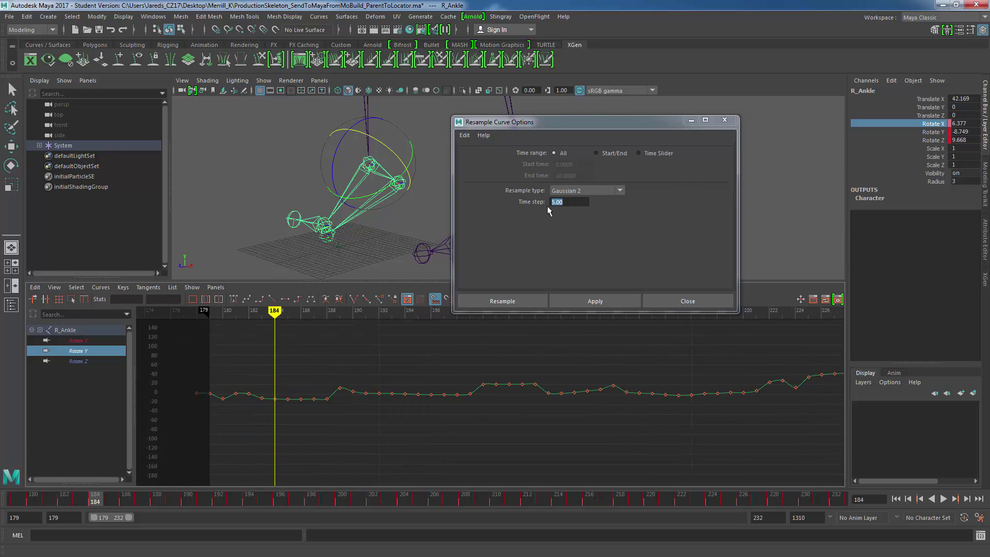
# Resample Rotate Y into keys every 5 frames and select the key near frame 212.
pyautogui.click(584, 303)
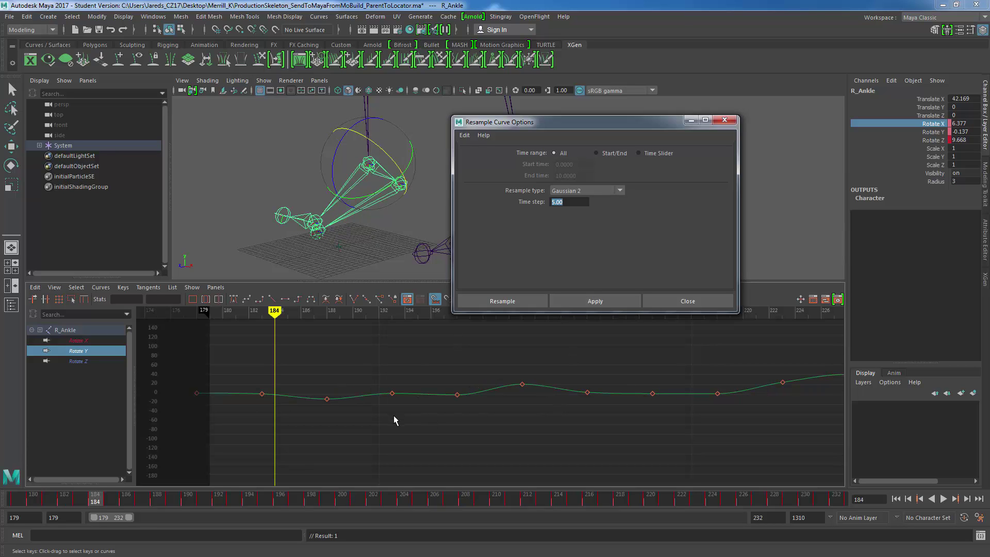
pyautogui.keyDown('alt'); pyautogui.moveTo(322, 216); pyautogui.dragTo(294, 221, button='middle'); pyautogui.keyUp('alt')
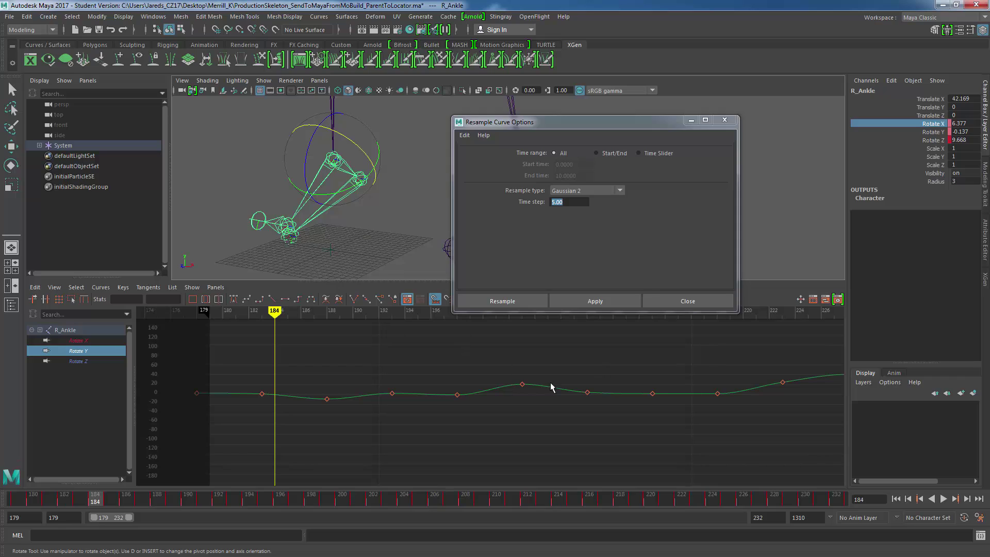
pyautogui.click(522, 384)
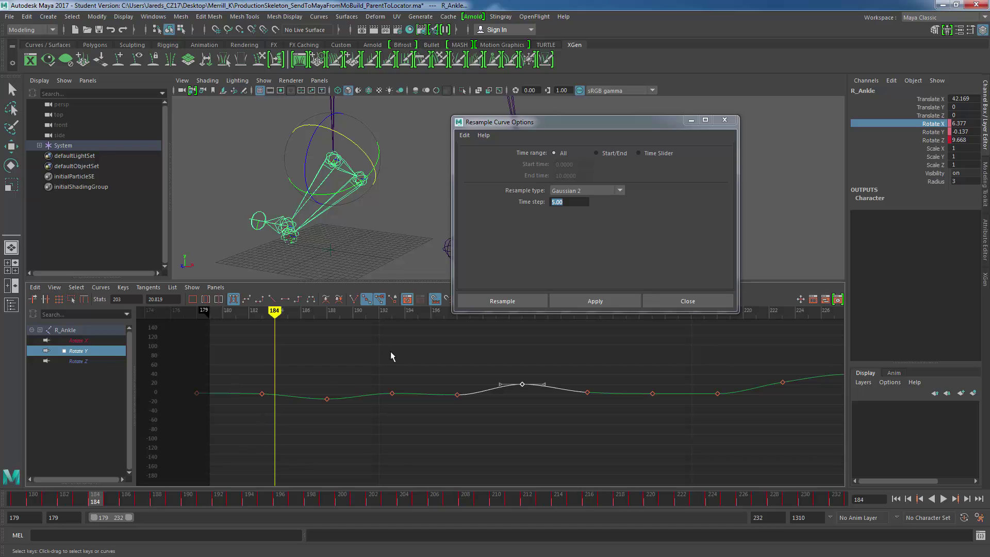
# Select the Rotate Y keys around frames 182–190 and scrub the animation to frame 191.
pyautogui.moveTo(400, 348); pyautogui.dragTo(231, 445)
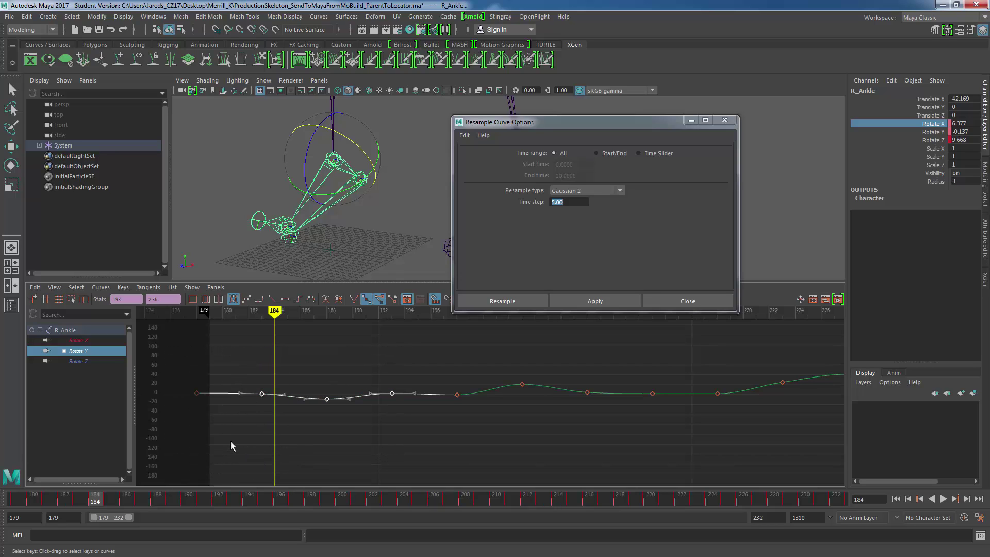
pyautogui.click(77, 500)
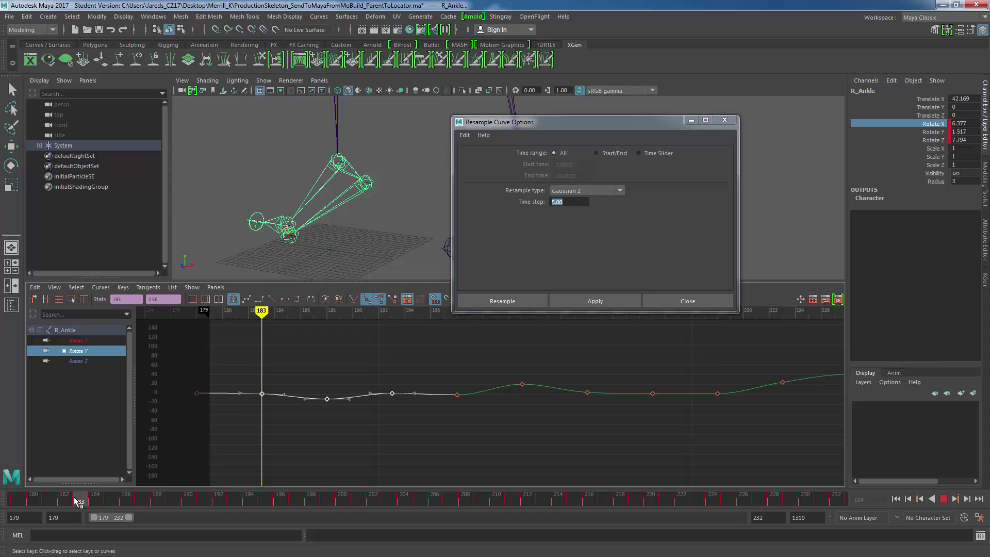
pyautogui.moveTo(78, 500)
pyautogui.mouseDown()
pyautogui.moveTo(230, 503)
pyautogui.moveTo(122, 512)
pyautogui.moveTo(79, 503)
pyautogui.moveTo(204, 507)
pyautogui.mouseUp()
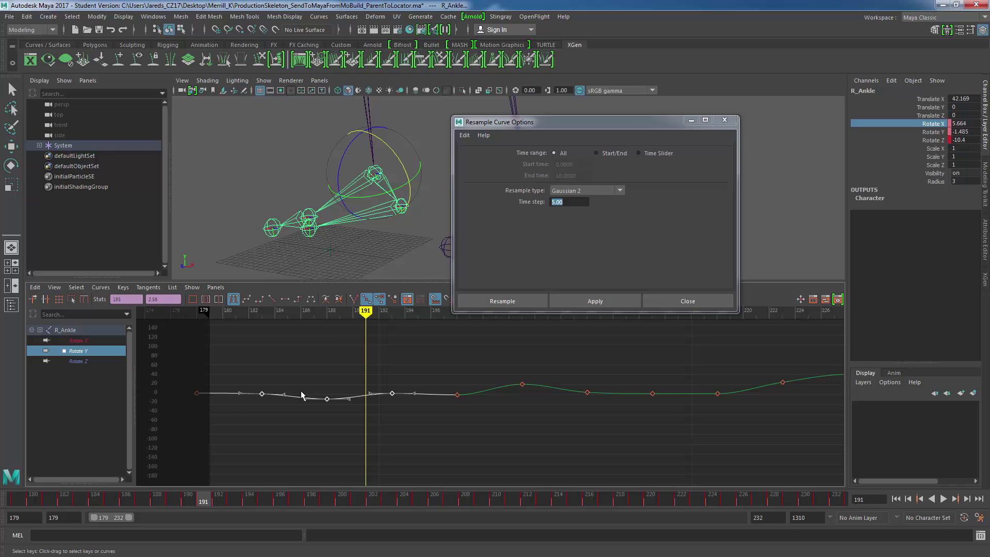
# Orbit around the skeleton to inspect the rig, then display the Rotate Z curve.
pyautogui.scroll(-1, 334, 238)
pyautogui.keyDown('alt'); pyautogui.moveTo(334, 238); pyautogui.dragTo(359, 241); pyautogui.keyUp('alt')
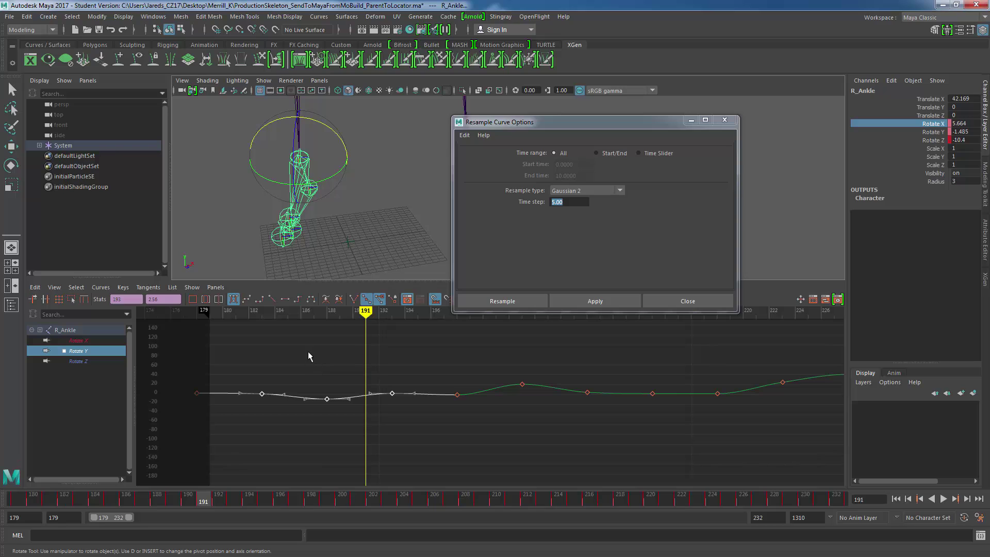
pyautogui.keyDown('alt'); pyautogui.moveTo(361, 185); pyautogui.dragTo(327, 194); pyautogui.keyUp('alt')
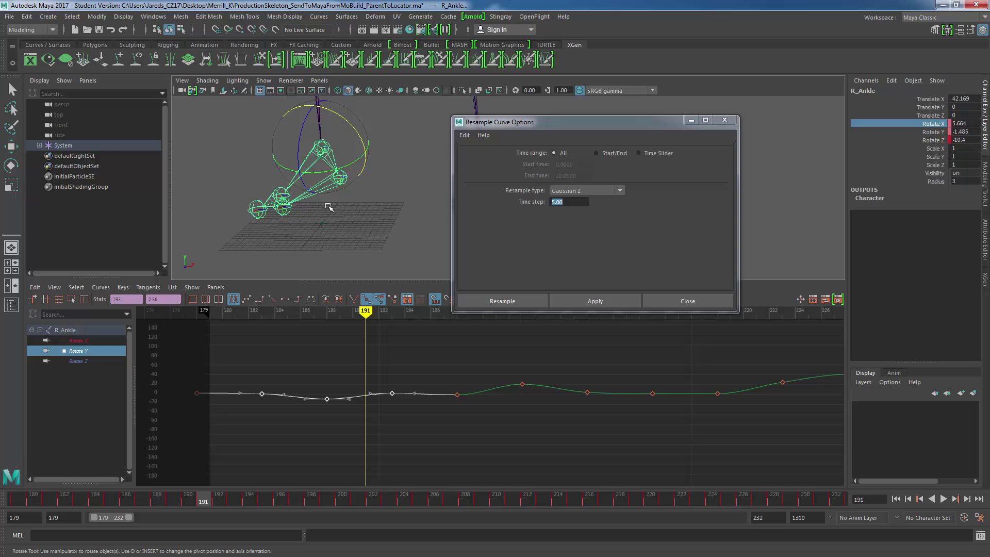
pyautogui.keyDown('alt'); pyautogui.moveTo(320, 208); pyautogui.dragTo(316, 232, button='middle'); pyautogui.keyUp('alt')
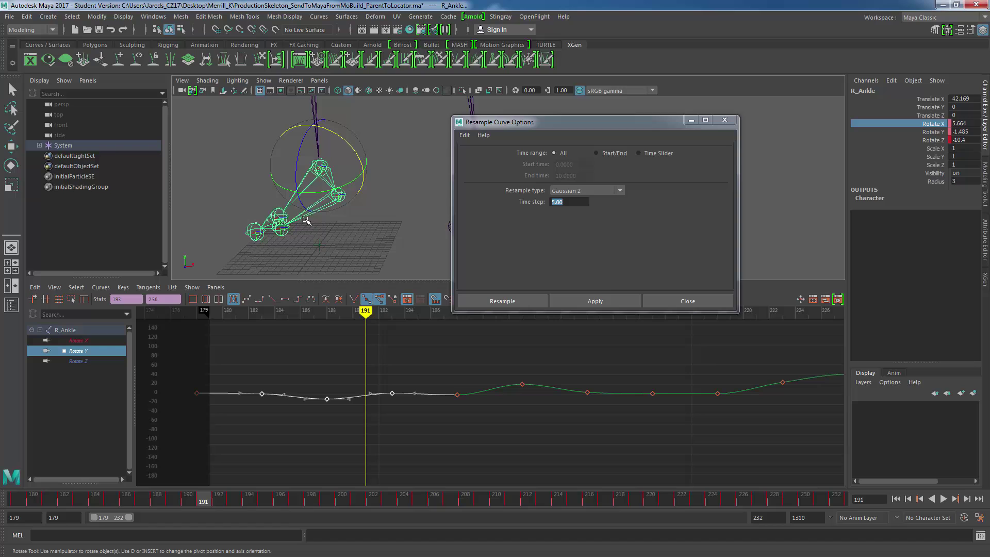
pyautogui.keyDown('alt'); pyautogui.moveTo(290, 223); pyautogui.dragTo(327, 219, button='middle'); pyautogui.keyUp('alt')
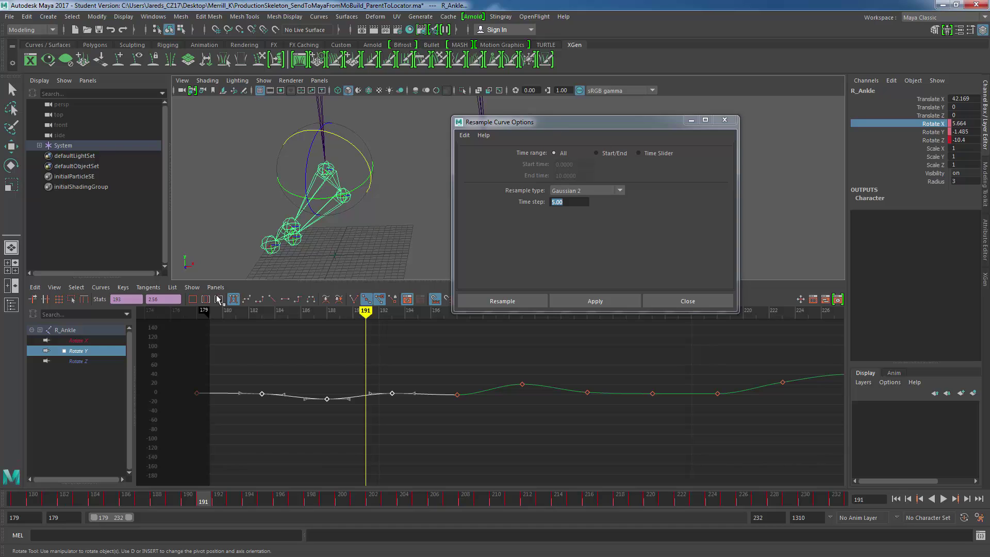
pyautogui.click(77, 360)
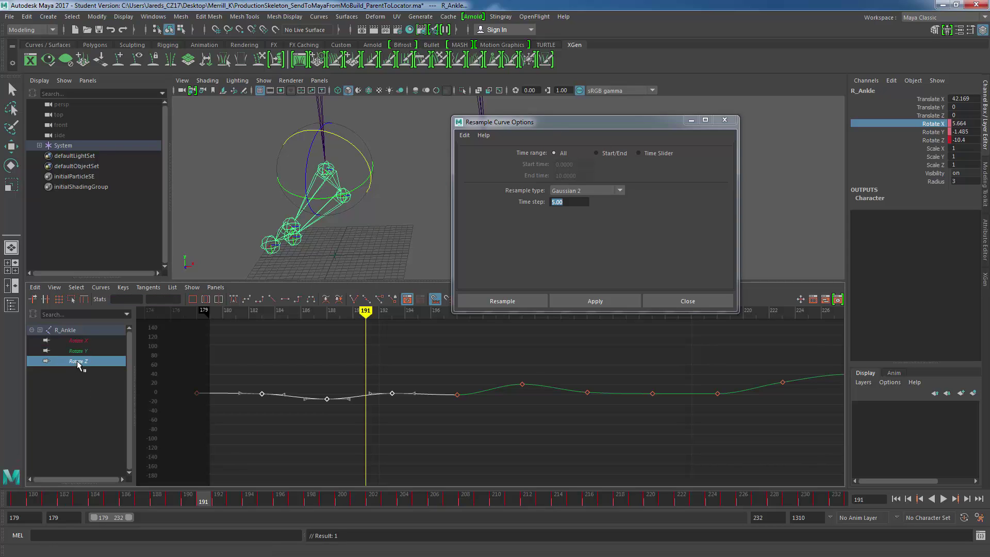
# Resample the R_Ankle Rotate Z curve into sparse keys and play back around frame 188.
pyautogui.click(592, 301)
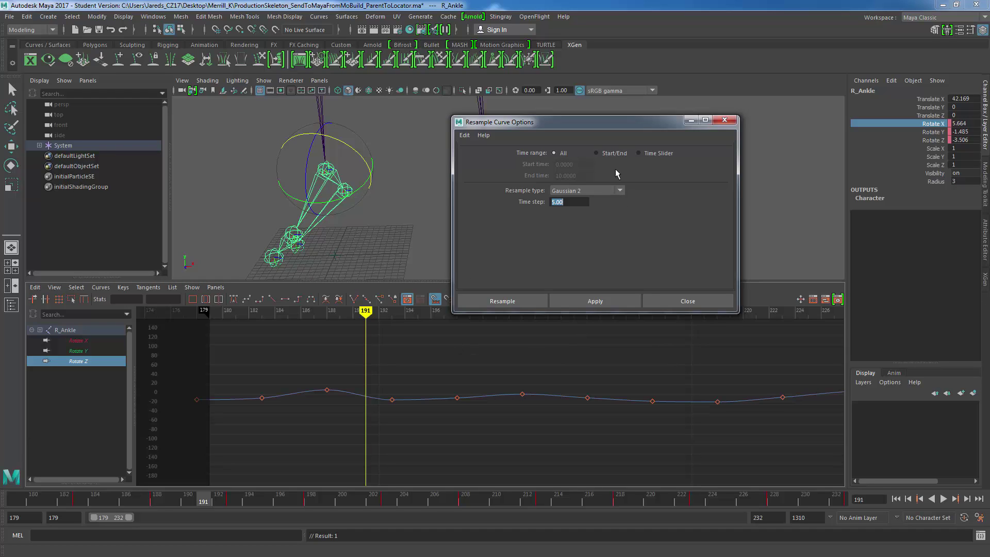
pyautogui.click(654, 300)
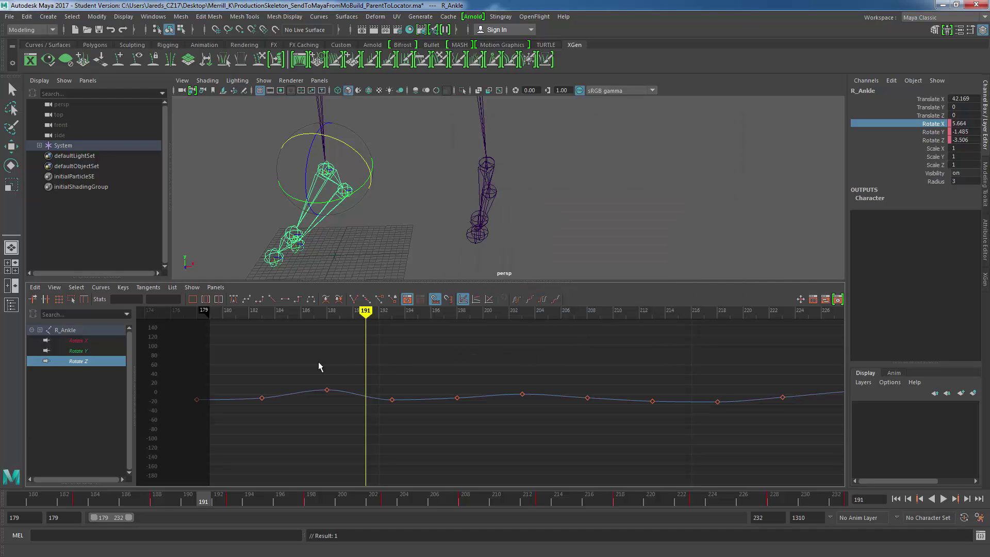
pyautogui.hotkey('alt', 'v')
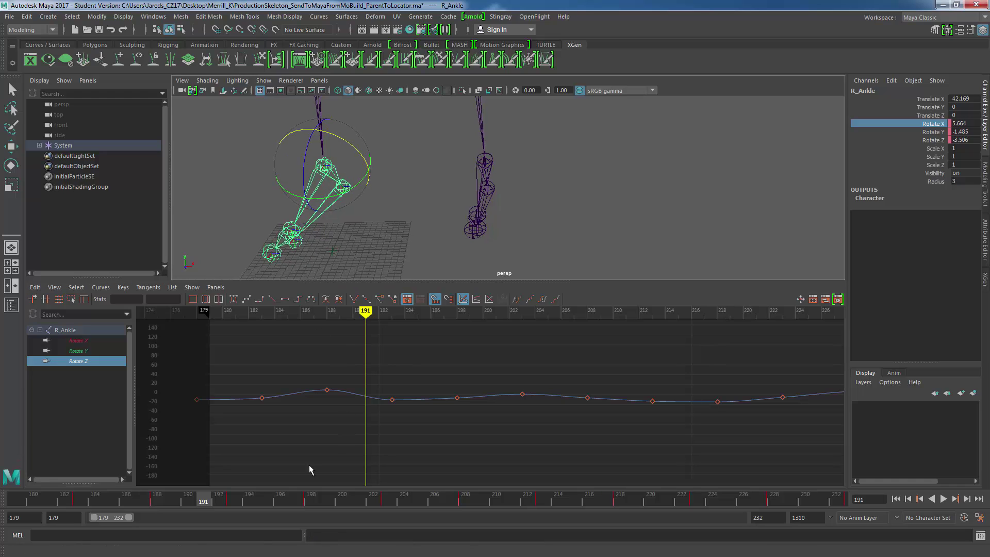
pyautogui.moveTo(180, 499); pyautogui.dragTo(157, 497)
# Orbit closer to the right ankle and step the animation to frame 191.
pyautogui.keyDown('alt'); pyautogui.moveTo(421, 216); pyautogui.dragTo(393, 265); pyautogui.keyUp('alt')
pyautogui.keyDown('alt'); pyautogui.moveTo(388, 150); pyautogui.dragTo(355, 206); pyautogui.keyUp('alt')
pyautogui.keyDown('alt'); pyautogui.moveTo(355, 206); pyautogui.dragTo(393, 214, button='right'); pyautogui.keyUp('alt')
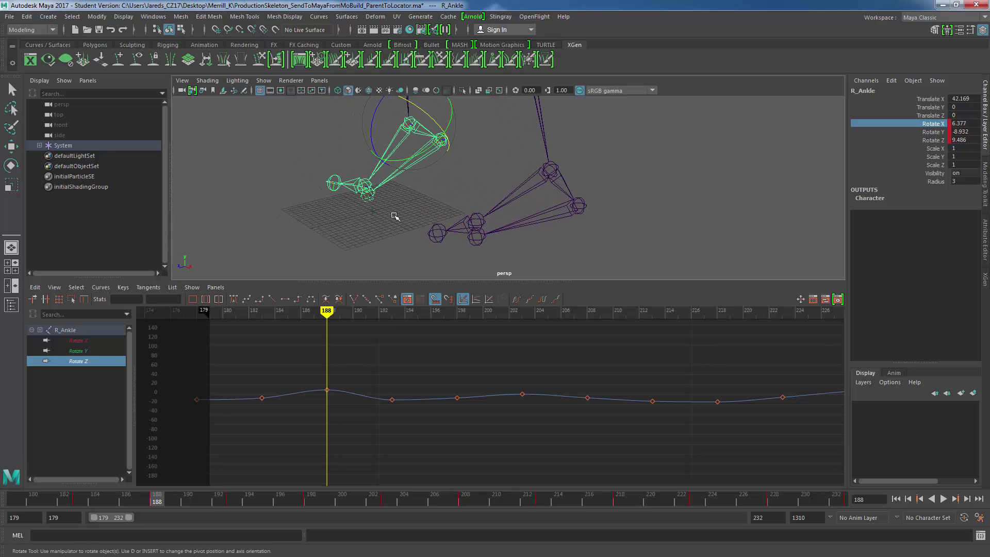
pyautogui.keyDown('alt'); pyautogui.moveTo(409, 223); pyautogui.dragTo(397, 227); pyautogui.keyUp('alt')
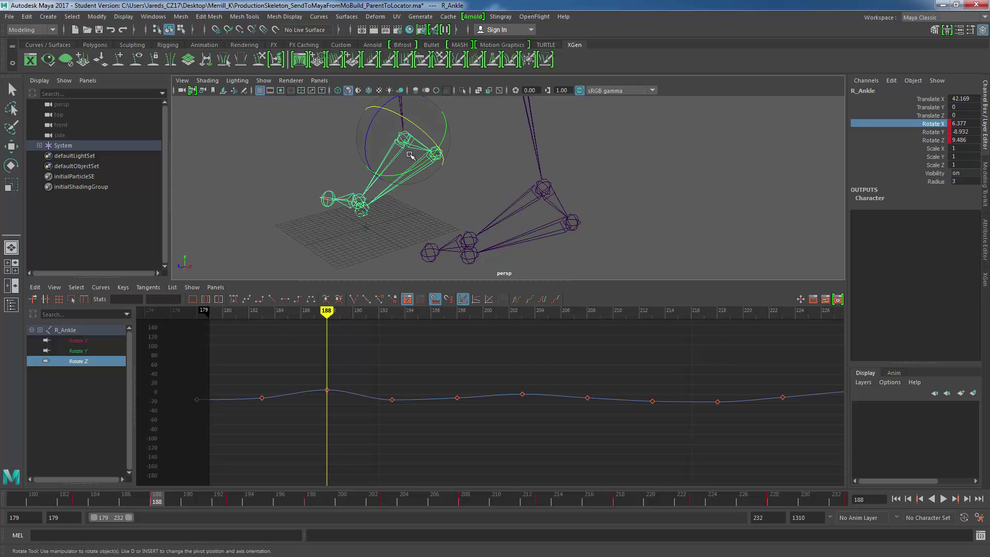
pyautogui.moveTo(160, 498); pyautogui.dragTo(204, 509)
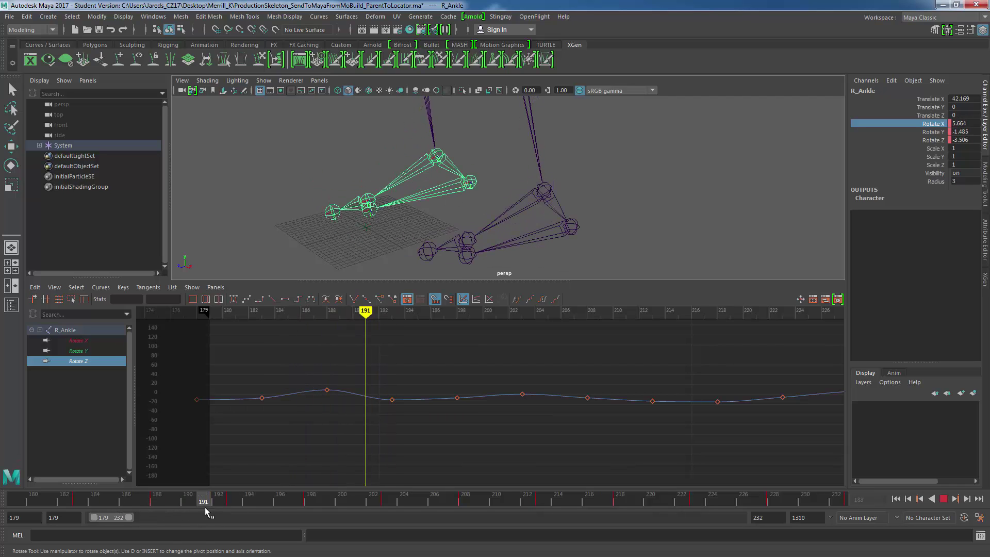
# Select R_Toe, frame its Rotate Z keys, and pick the spike key at frame 189.
pyautogui.click(365, 200)
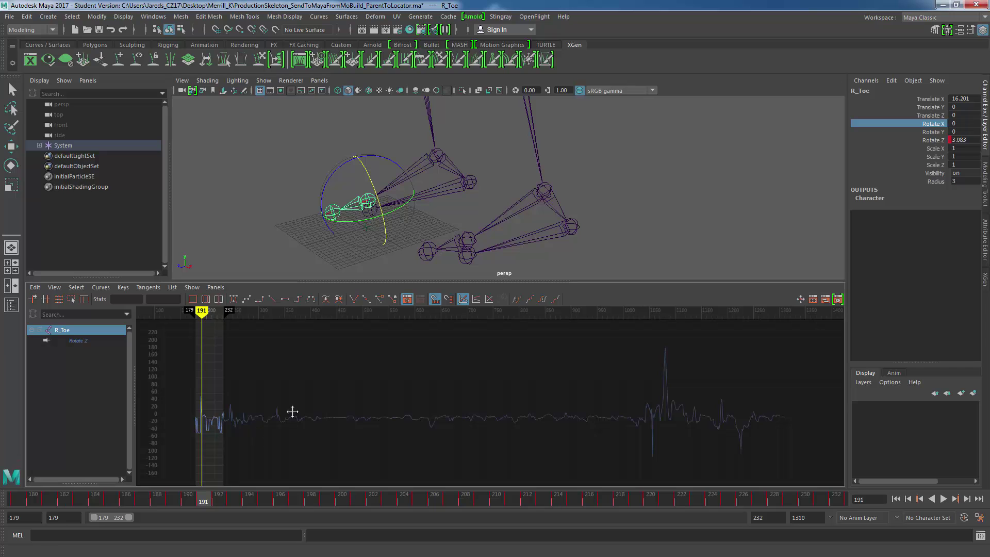
pyautogui.keyDown('alt'); pyautogui.moveTo(289, 410); pyautogui.dragTo(508, 420, button='right'); pyautogui.keyUp('alt')
pyautogui.moveTo(508, 420)
pyautogui.keyDown('alt'); pyautogui.mouseDown(button='middle')
pyautogui.moveTo(517, 382)
pyautogui.moveTo(532, 431)
pyautogui.moveTo(388, 416)
pyautogui.mouseUp(button='middle'); pyautogui.keyUp('alt')
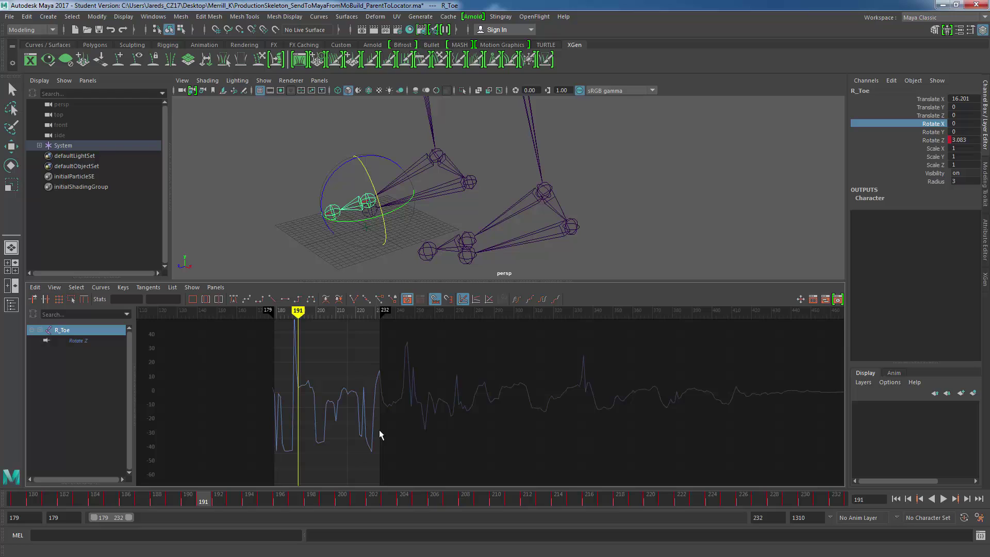
pyautogui.moveTo(381, 430); pyautogui.dragTo(354, 401)
pyautogui.press('f')
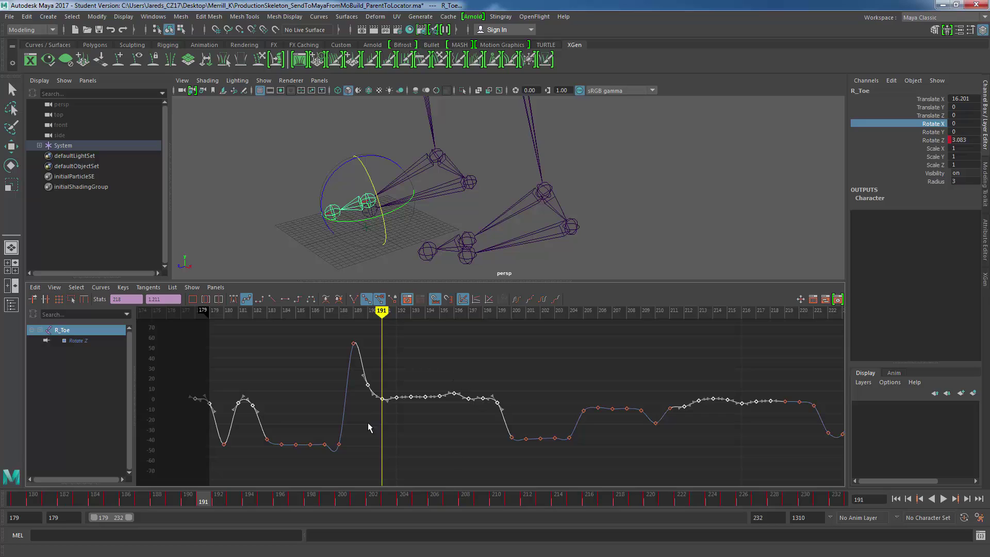
pyautogui.click(353, 344)
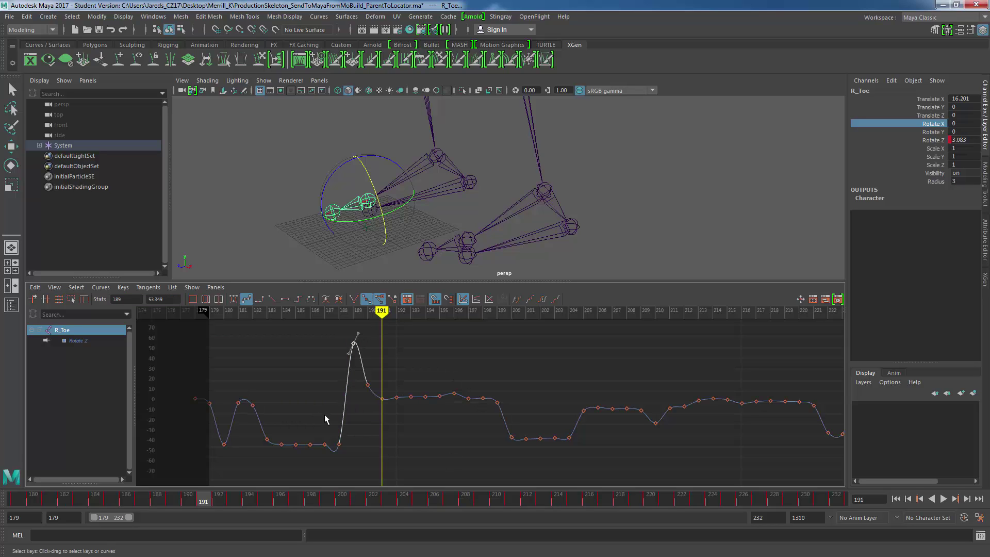
pyautogui.moveTo(199, 503); pyautogui.dragTo(178, 499)
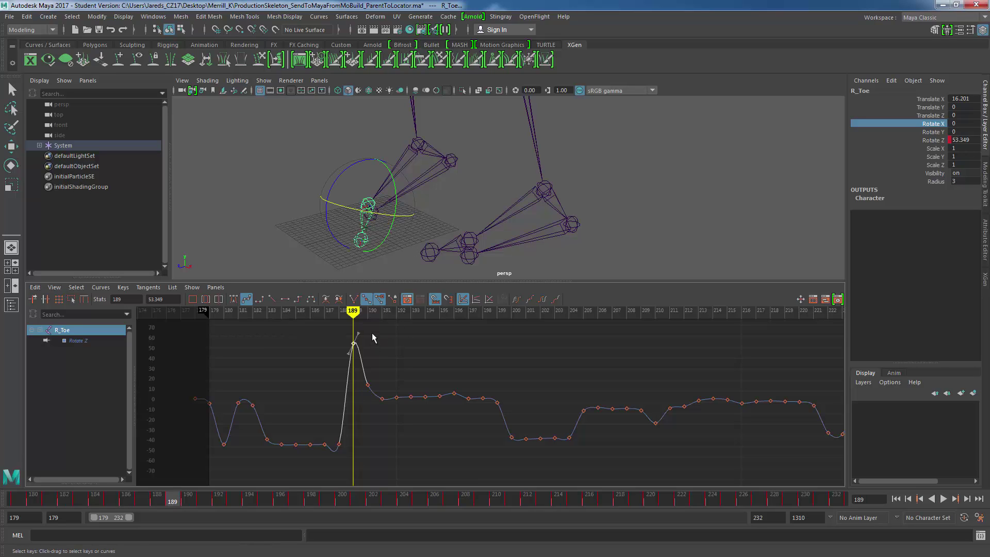
# Move the frame 189 key down to about 16.81.
pyautogui.press('w')
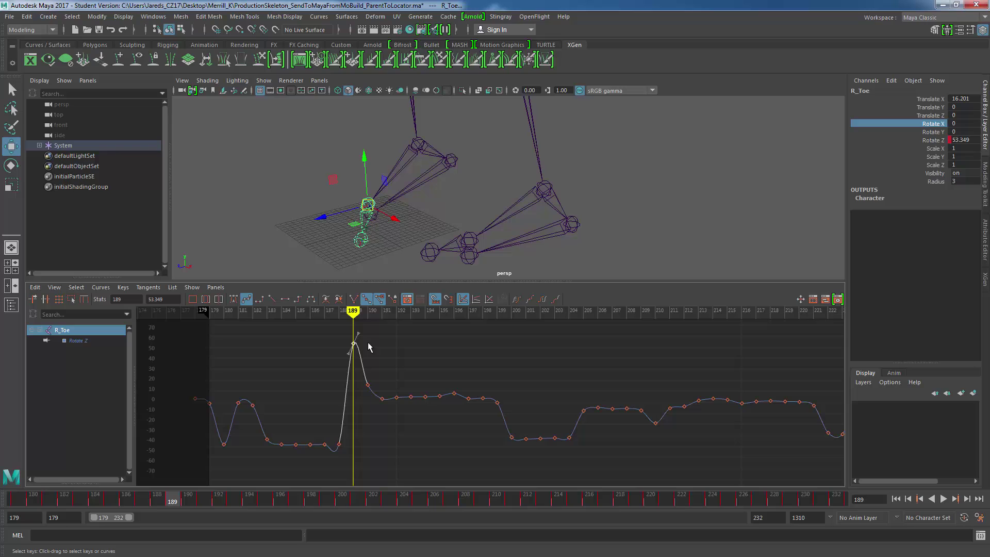
pyautogui.keyDown('shift'); pyautogui.moveTo(368, 344); pyautogui.dragTo(363, 375, button='middle'); pyautogui.keyUp('shift')
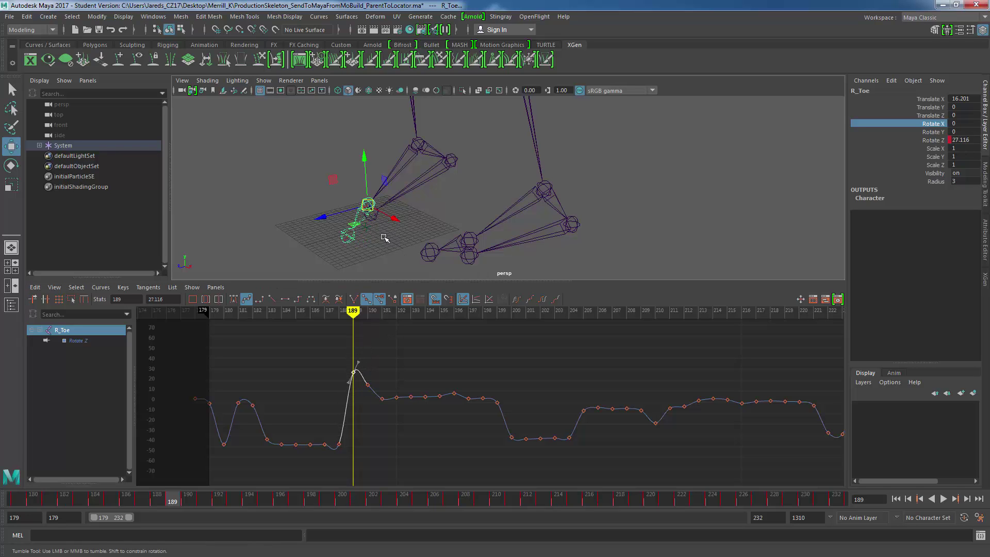
pyautogui.keyDown('alt'); pyautogui.moveTo(382, 237); pyautogui.dragTo(456, 203); pyautogui.keyUp('alt')
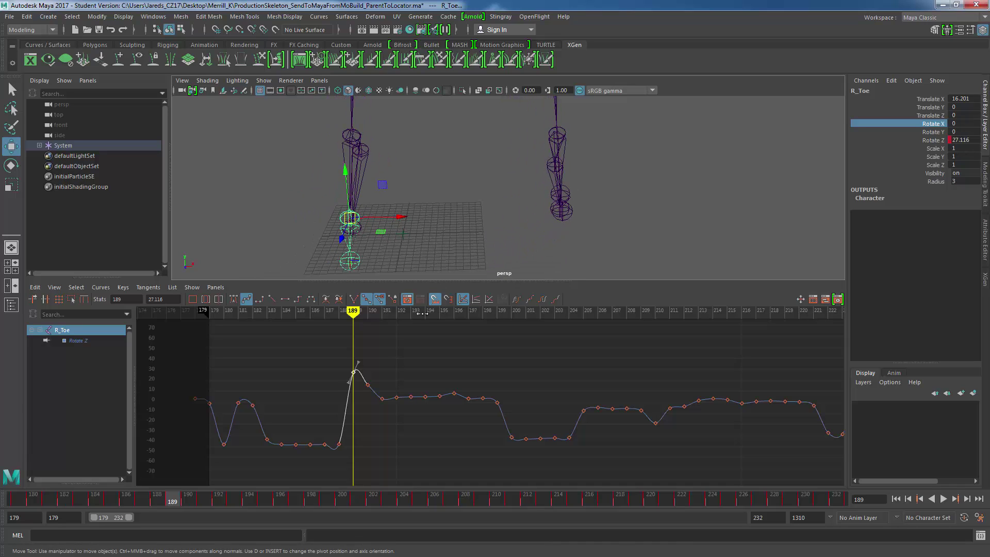
pyautogui.keyDown('shift'); pyautogui.moveTo(400, 372); pyautogui.dragTo(398, 377, button='middle'); pyautogui.keyUp('shift')
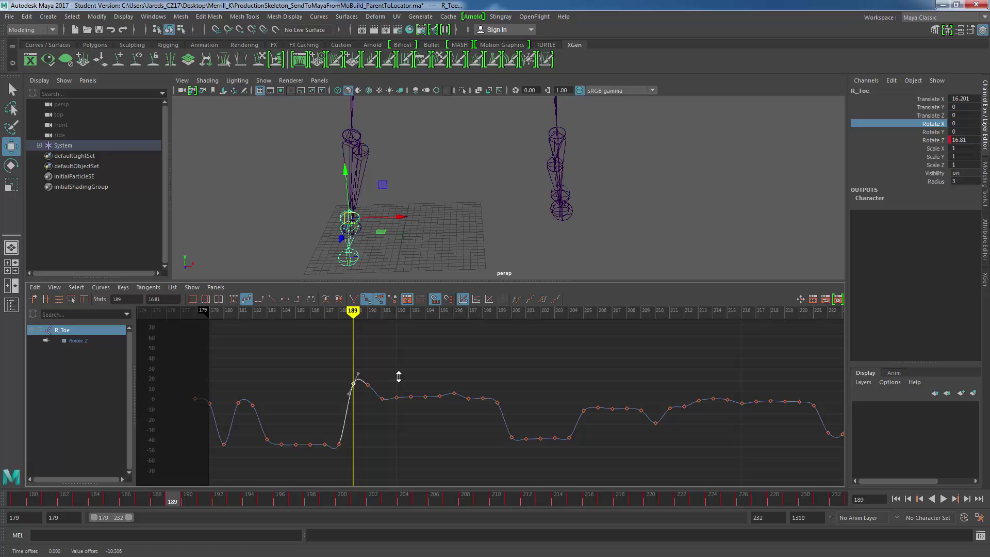
# Reselect R_Toe, orbit the view, and frame the start of its Rotate Z curve.
pyautogui.click(447, 219)
pyautogui.keyDown('alt'); pyautogui.moveTo(449, 219); pyautogui.dragTo(368, 222); pyautogui.keyUp('alt')
pyautogui.click(368, 221)
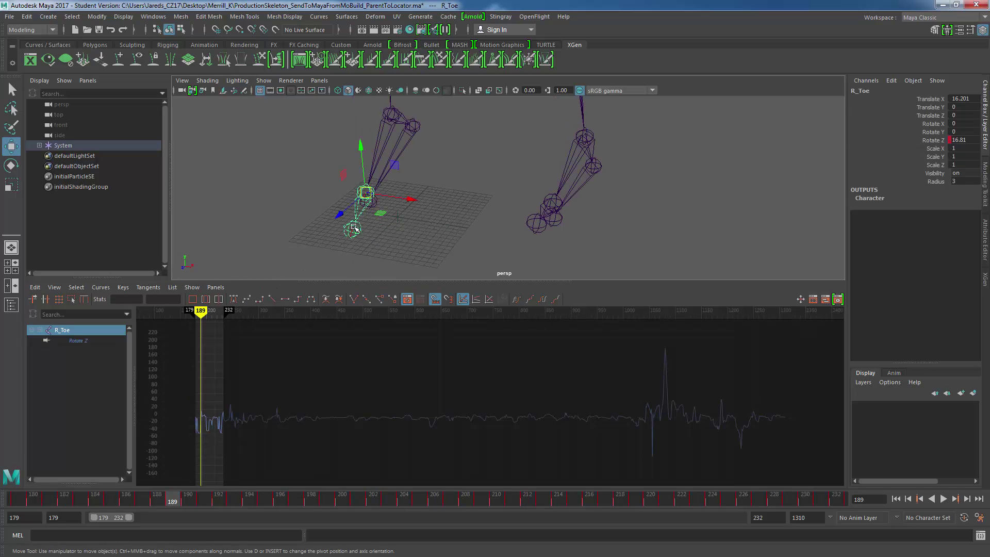
pyautogui.keyDown('alt'); pyautogui.moveTo(425, 191); pyautogui.dragTo(453, 195); pyautogui.keyUp('alt')
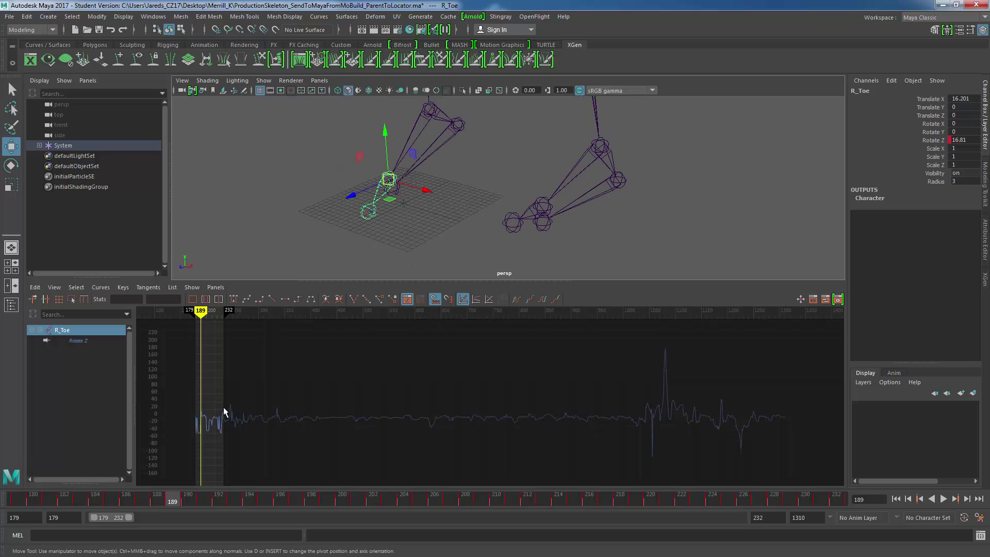
pyautogui.moveTo(216, 412); pyautogui.dragTo(192, 422)
pyautogui.press('f')
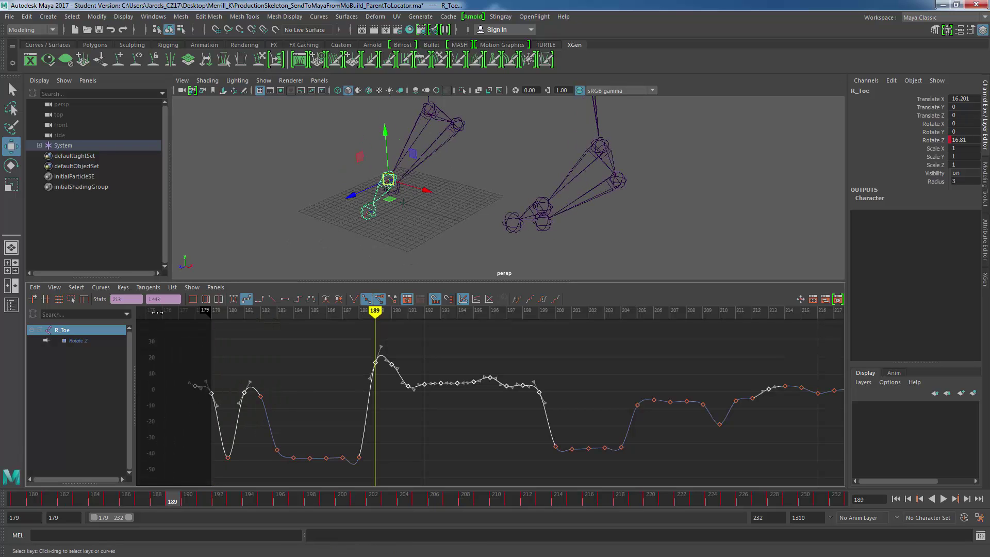
pyautogui.click(83, 342)
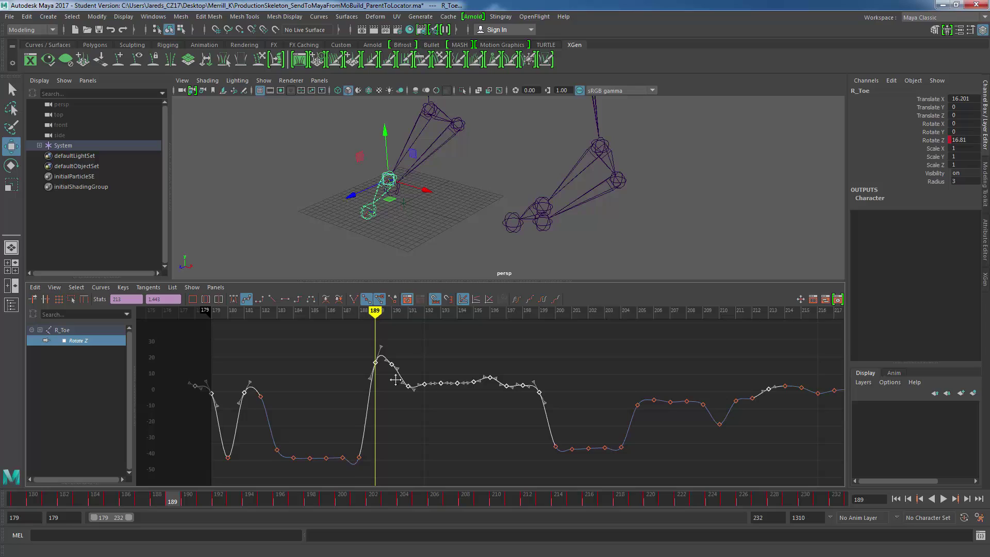
# Delete the noisy R_Toe Rotate Z keys between frames 180 and 190, then scrub to check the flat stretch.
pyautogui.keyDown('alt'); pyautogui.moveTo(396, 384); pyautogui.dragTo(394, 376, button='middle'); pyautogui.keyUp('alt')
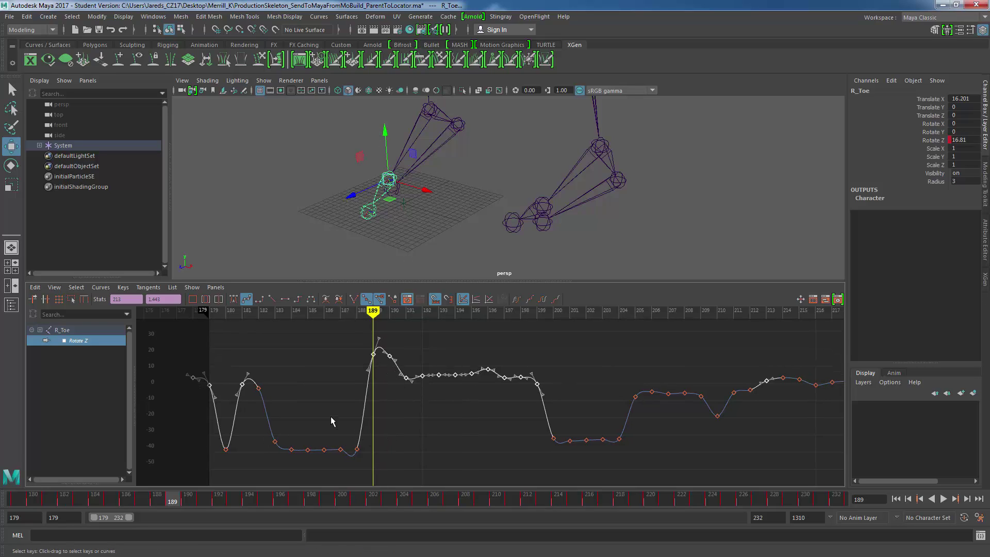
pyautogui.moveTo(169, 503); pyautogui.dragTo(160, 499)
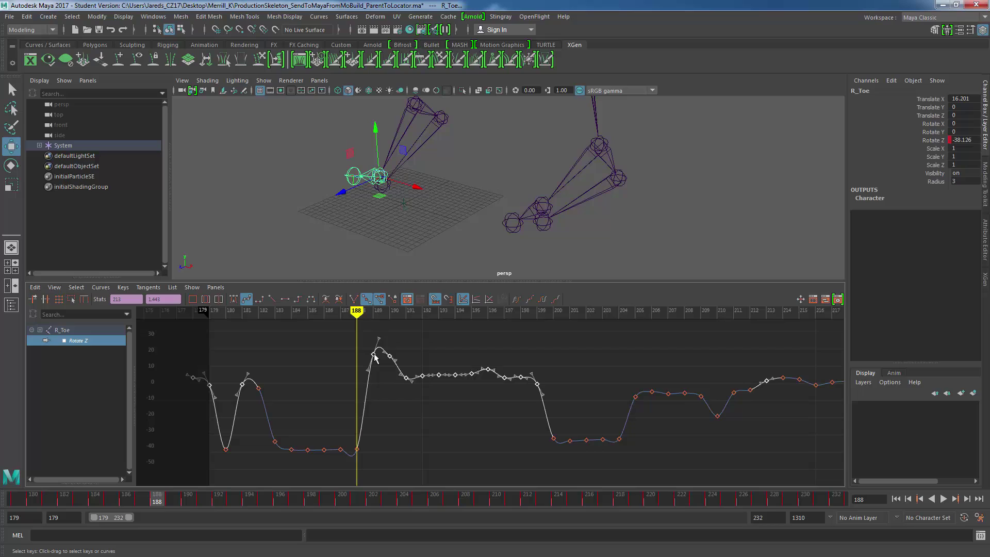
pyautogui.moveTo(395, 341); pyautogui.dragTo(202, 459)
pyautogui.press('Delete')
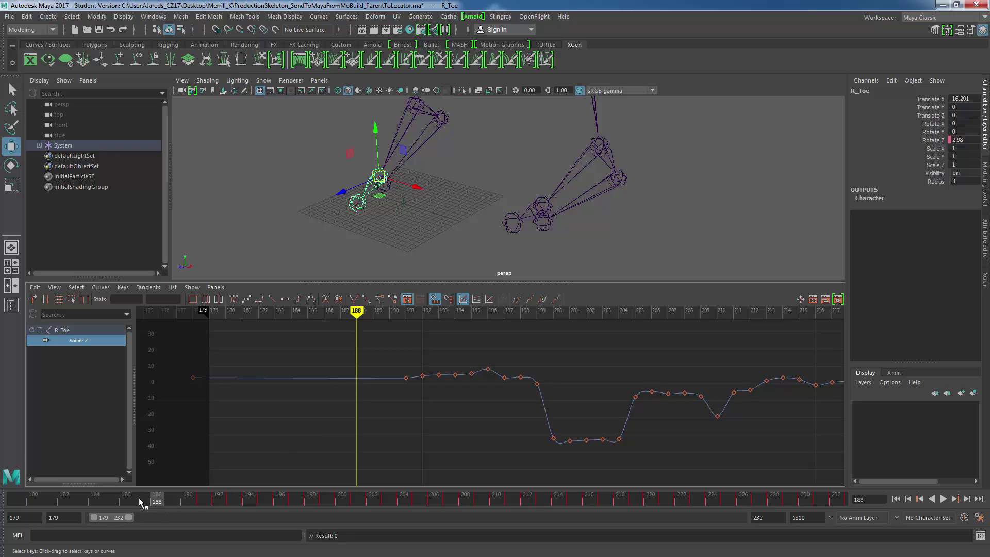
pyautogui.moveTo(138, 497); pyautogui.dragTo(209, 502)
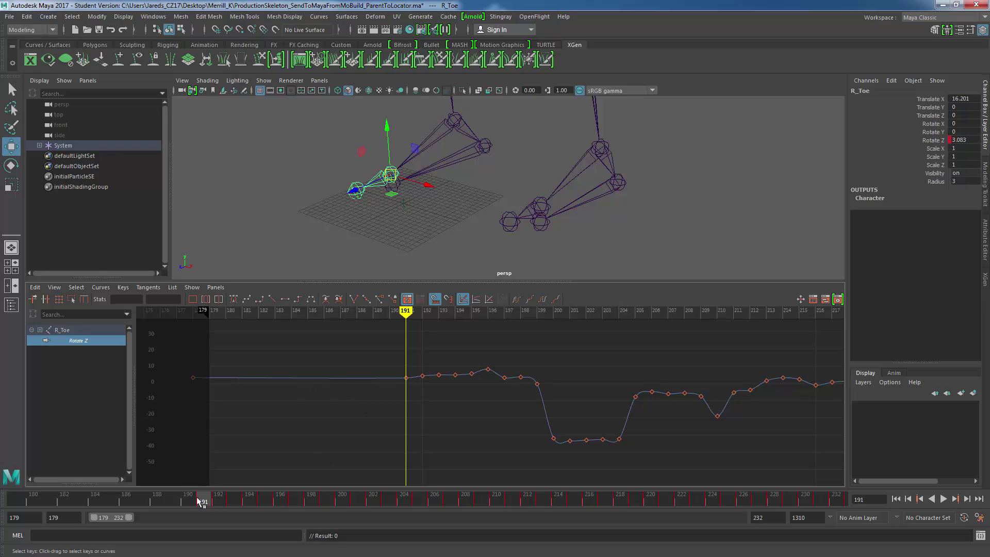
pyautogui.moveTo(198, 501); pyautogui.dragTo(157, 498)
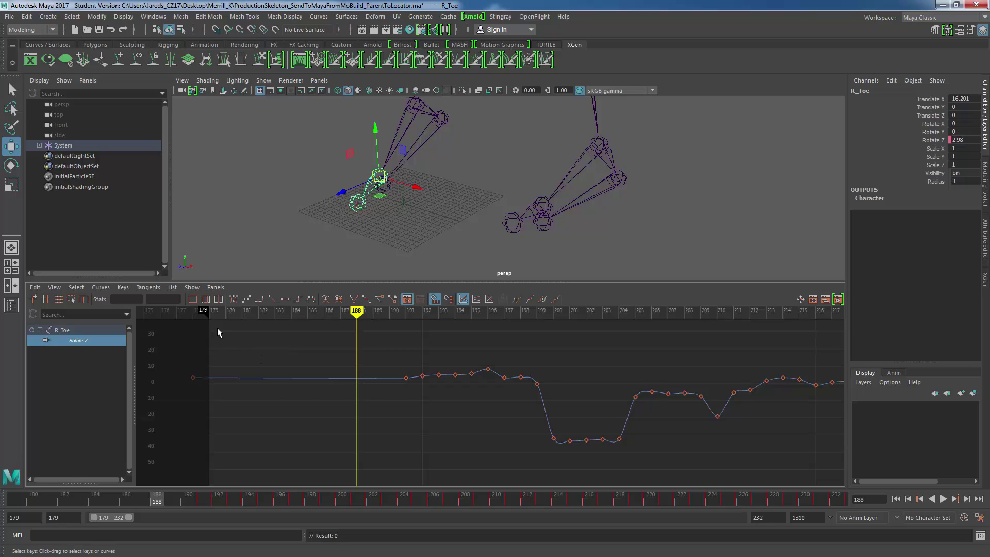
# Insert a key on the flat Rotate Z curve at frame 188 with the Insert Key Tool.
pyautogui.click(124, 288)
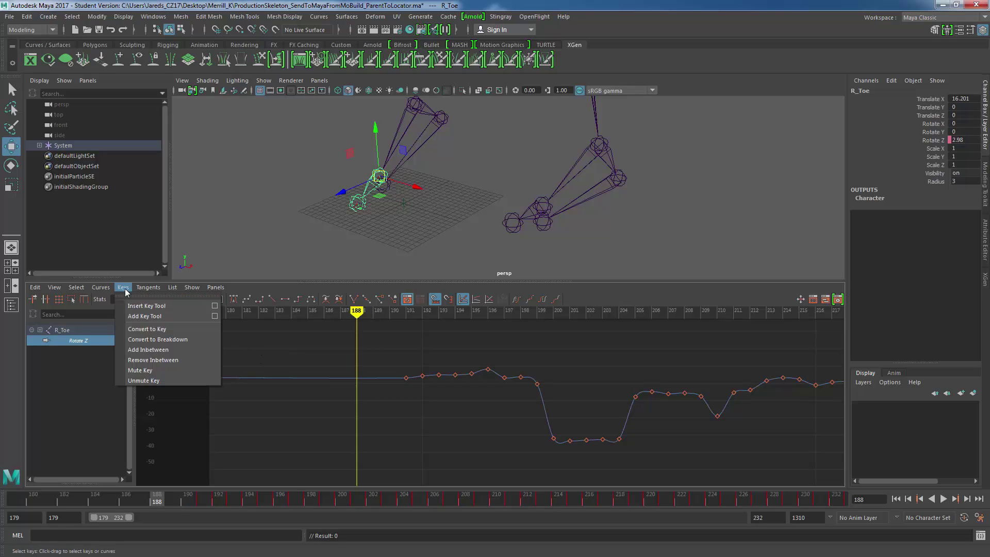
pyautogui.click(148, 307)
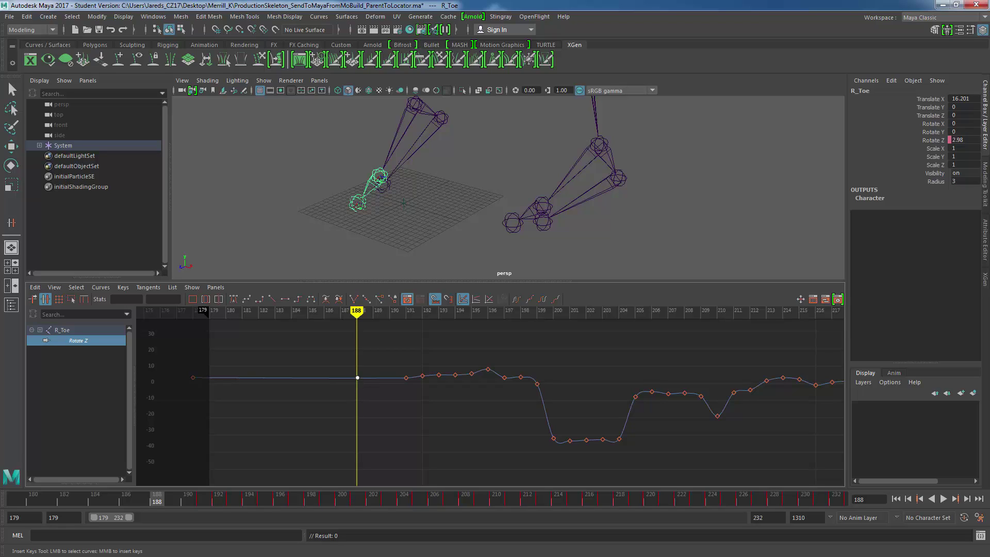
pyautogui.middleClick(351, 378)
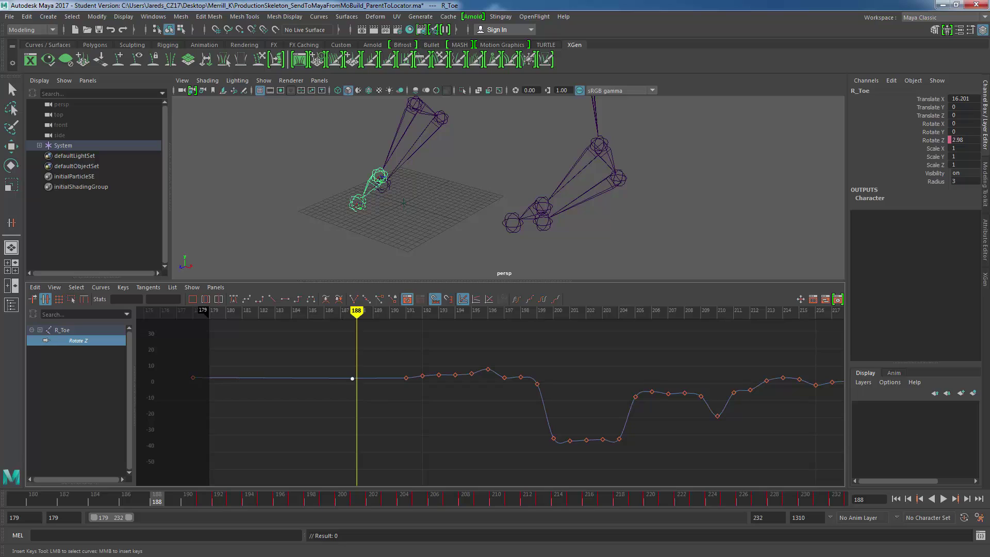
pyautogui.rightClick(324, 377)
pyautogui.click(350, 384)
# Select and frame the frame 188 key, then key Rotate Z from the Channel Box.
pyautogui.moveTo(347, 313); pyautogui.dragTo(356, 313)
pyautogui.keyDown('alt'); pyautogui.moveTo(355, 377); pyautogui.dragTo(354, 379, button='middle'); pyautogui.keyUp('alt')
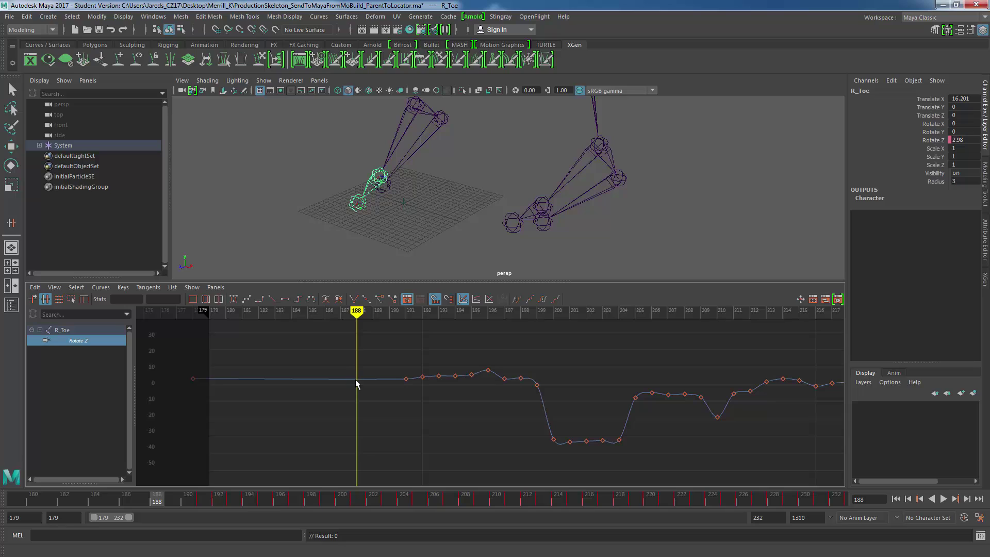
pyautogui.press('f')
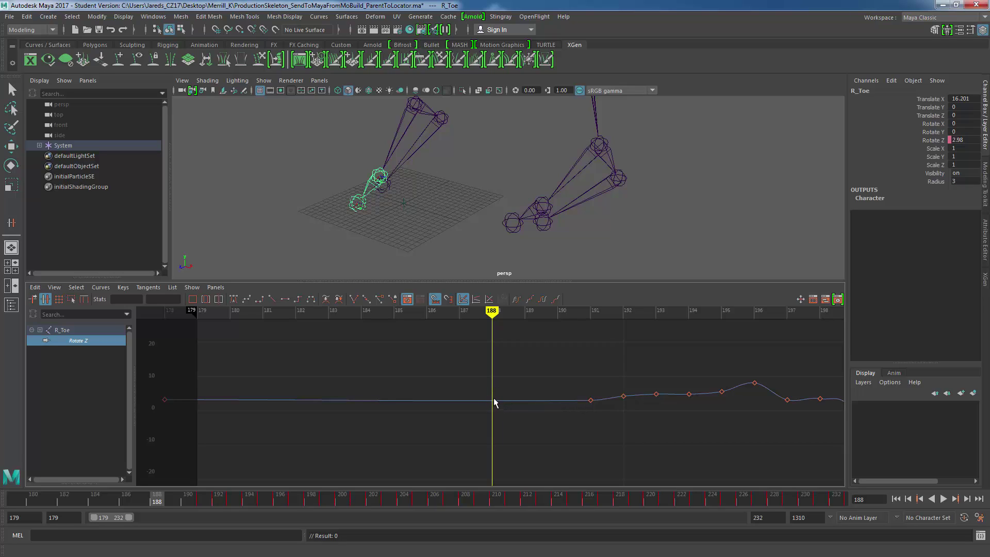
pyautogui.moveTo(463, 400); pyautogui.dragTo(462, 398, button='right')
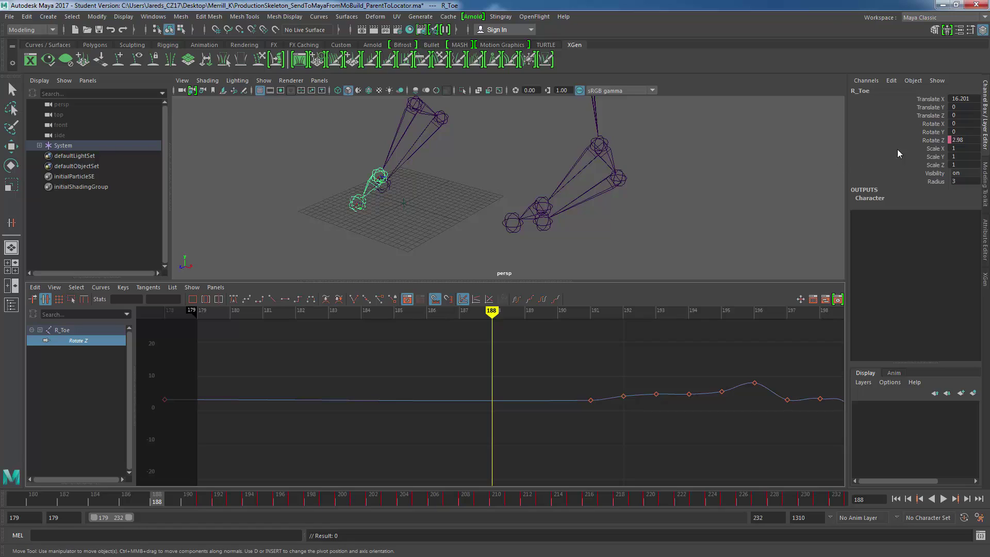
pyautogui.rightClick(931, 143)
pyautogui.click(918, 158)
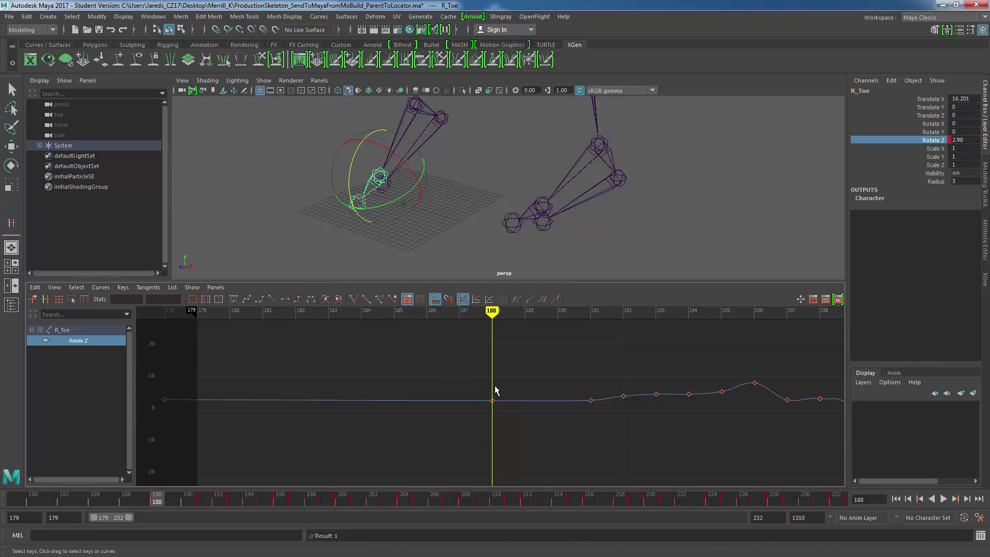
pyautogui.moveTo(505, 386); pyautogui.dragTo(477, 416)
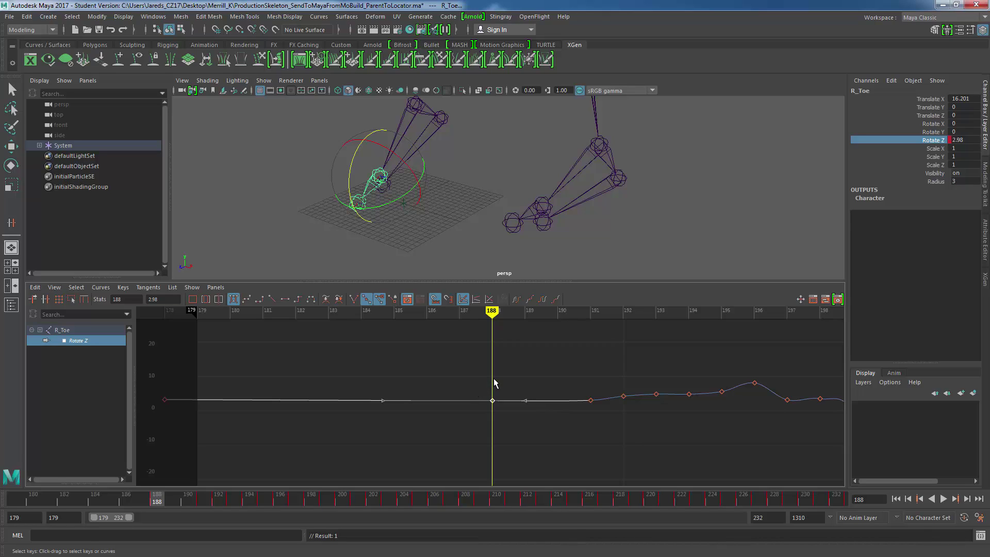
pyautogui.press('w')
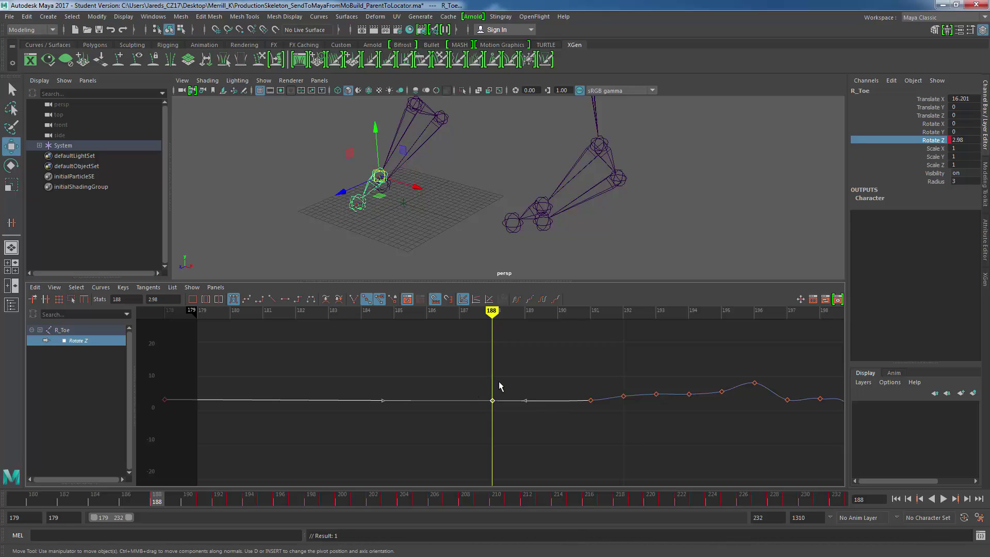
pyautogui.moveTo(500, 387); pyautogui.dragTo(491, 450, button='middle')
pyautogui.keyDown('alt'); pyautogui.moveTo(517, 184); pyautogui.dragTo(448, 203); pyautogui.keyUp('alt')
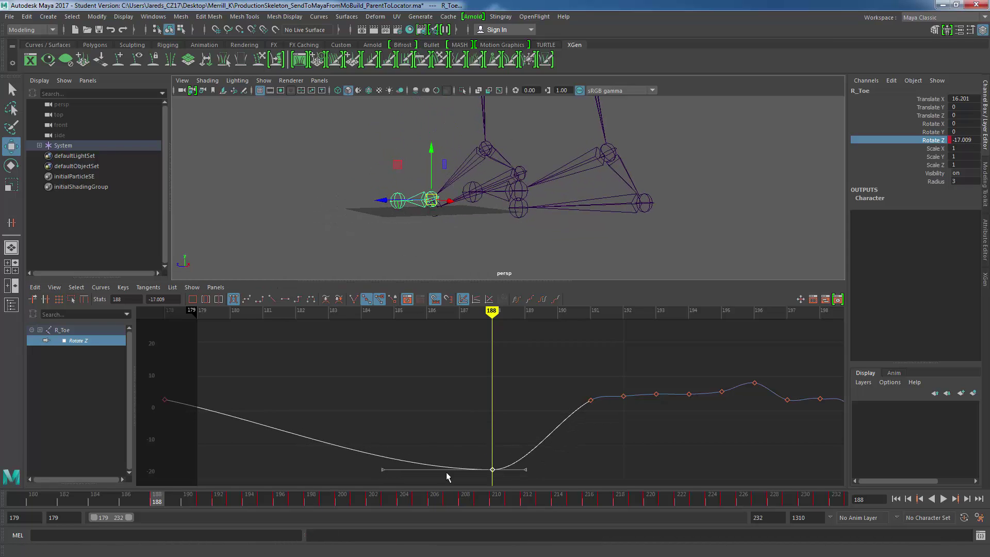
pyautogui.click(144, 502)
pyautogui.moveTo(145, 503); pyautogui.dragTo(80, 503)
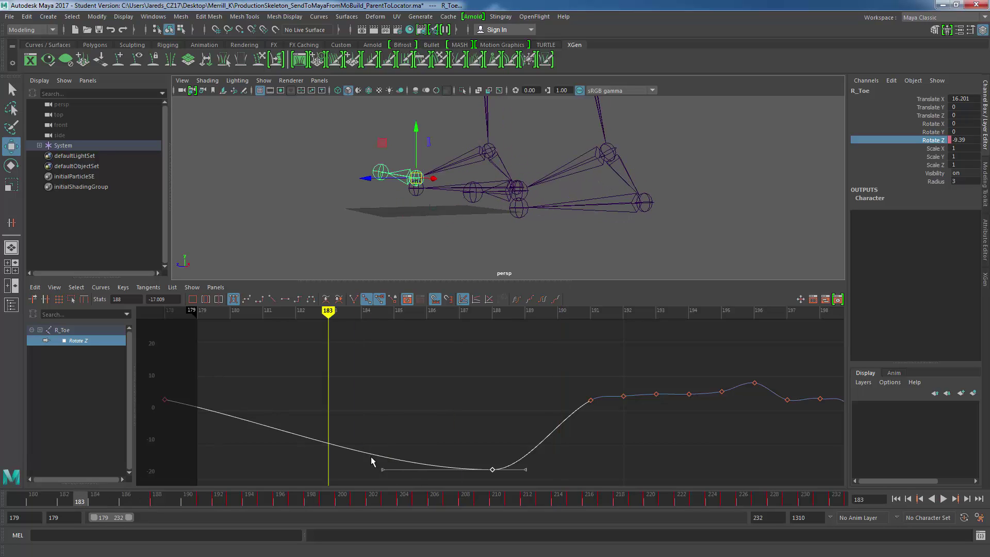
pyautogui.click(384, 470)
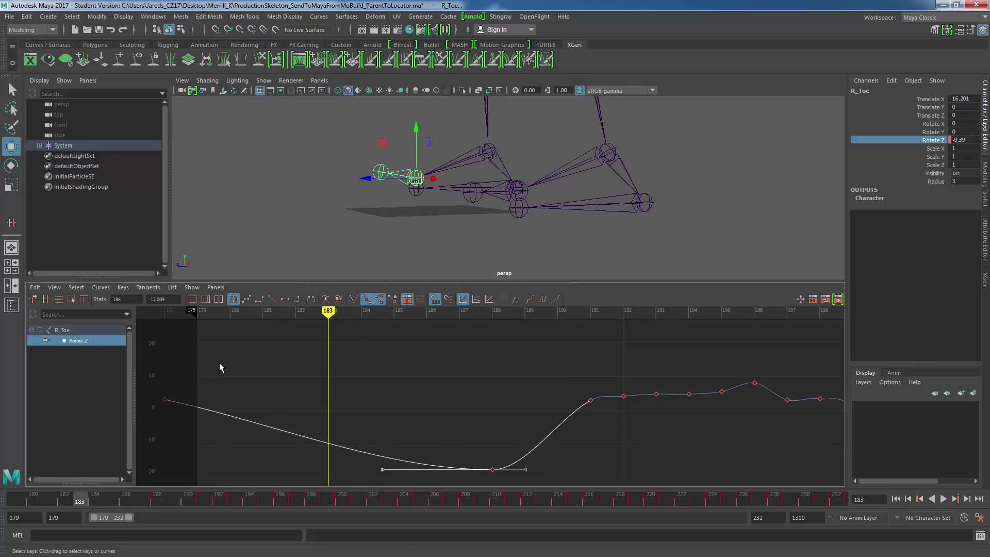
pyautogui.moveTo(184, 390); pyautogui.dragTo(156, 407)
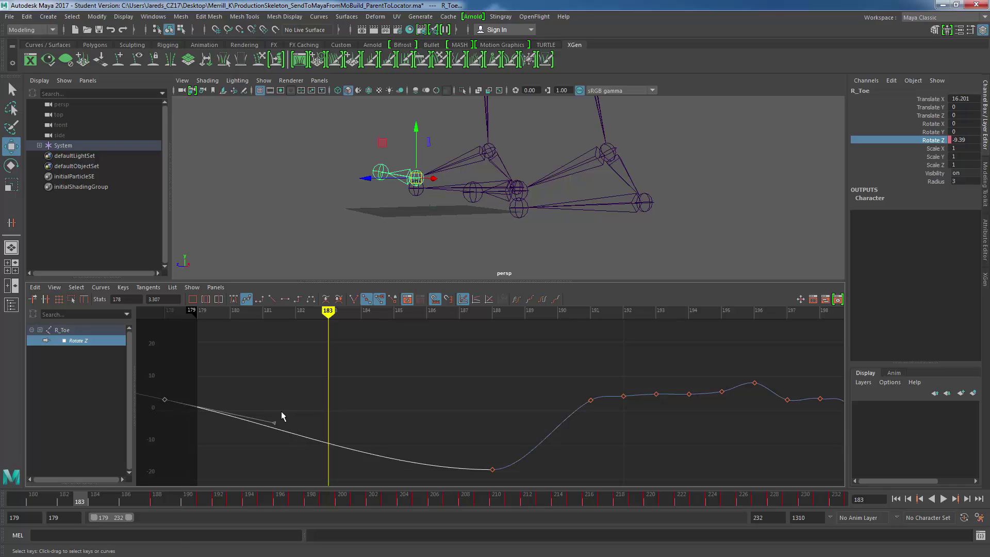
pyautogui.moveTo(78, 502); pyautogui.dragTo(161, 511)
pyautogui.keyDown('alt'); pyautogui.moveTo(559, 375); pyautogui.dragTo(401, 367, button='middle'); pyautogui.keyUp('alt')
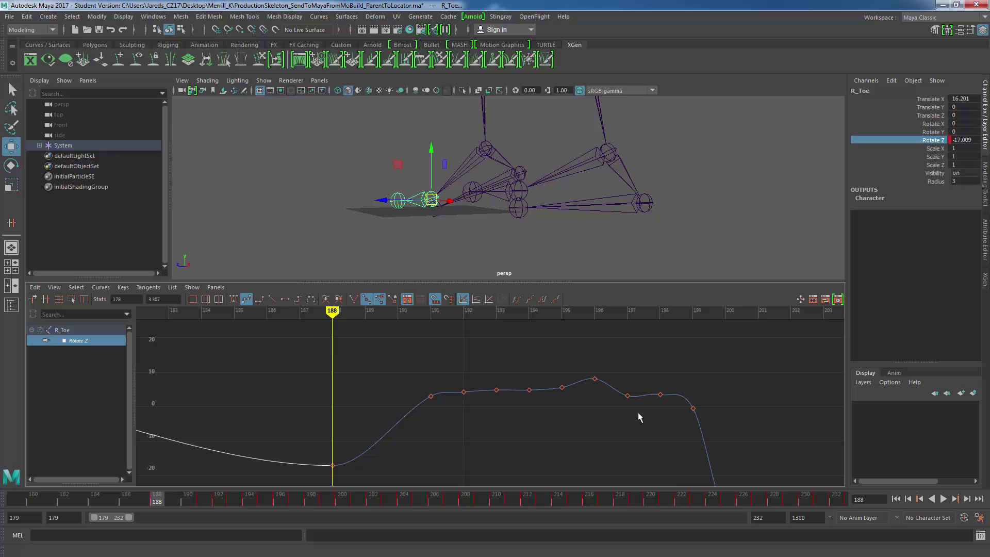
# Delete the noisy low-plateau keys from frame 200 onward on the R_Toe Rotate Z curve.
pyautogui.scroll(-2, 639, 408)
pyautogui.keyDown('alt'); pyautogui.moveTo(627, 416); pyautogui.dragTo(570, 402, button='middle'); pyautogui.keyUp('alt')
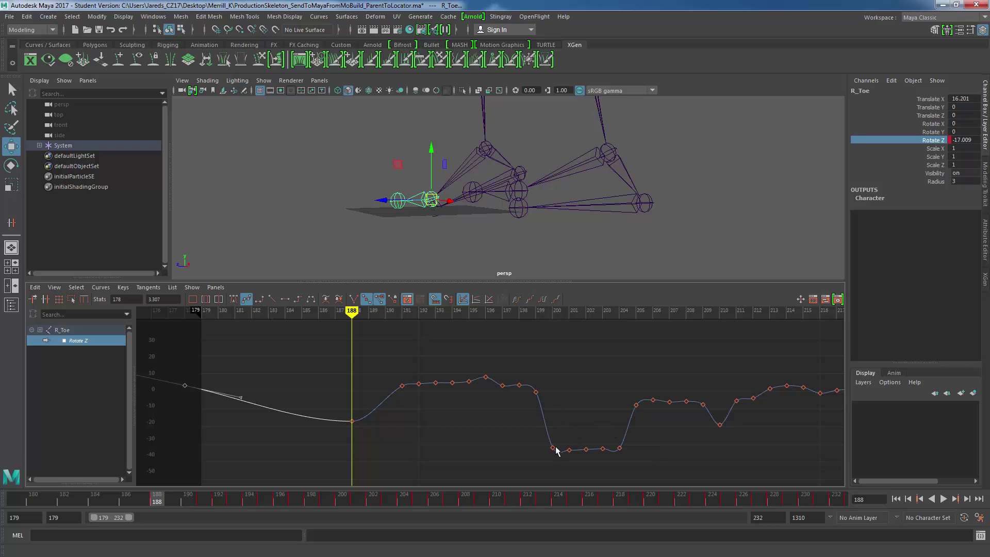
pyautogui.keyDown('alt'); pyautogui.moveTo(614, 420); pyautogui.dragTo(569, 412, button='middle'); pyautogui.keyUp('alt')
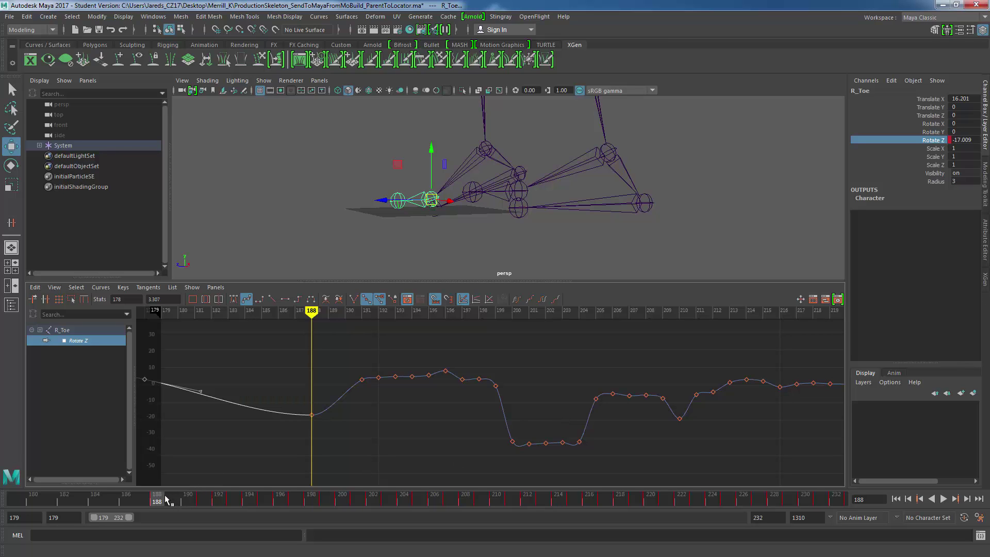
pyautogui.moveTo(165, 498); pyautogui.dragTo(349, 517)
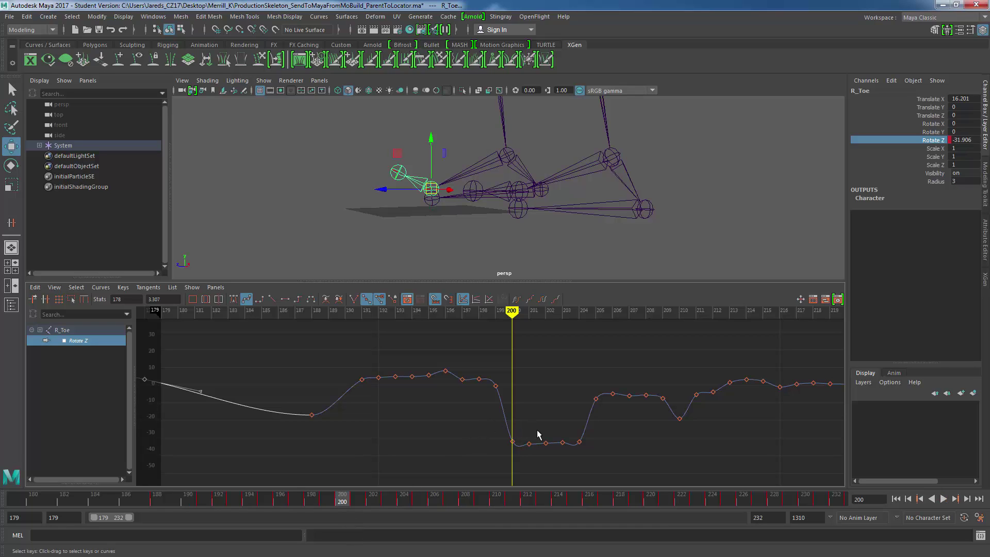
pyautogui.moveTo(537, 430); pyautogui.dragTo(506, 453)
pyautogui.moveTo(594, 428); pyautogui.dragTo(555, 455)
pyautogui.press('Delete')
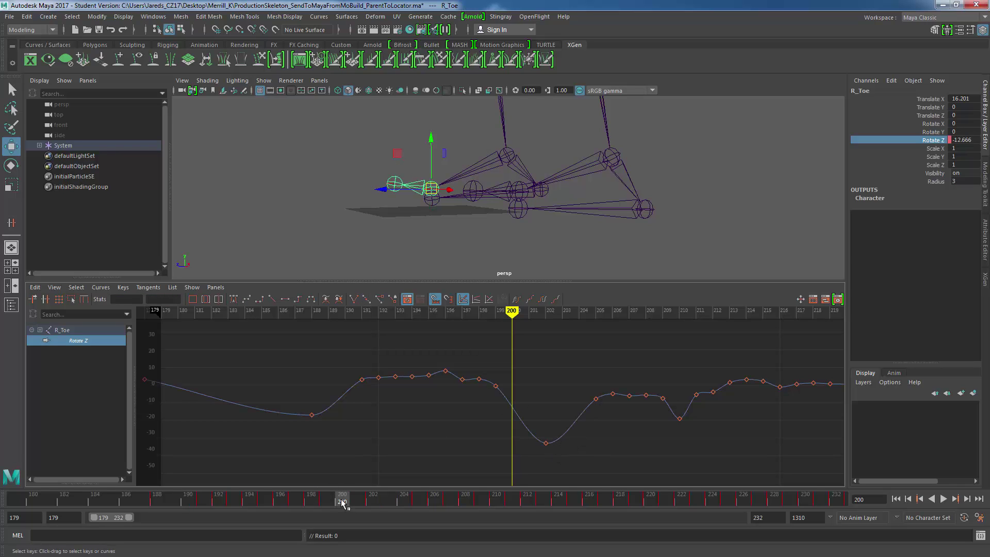
# Delete the seven noisy keys from frames 192 to 198 and zoom out to frames 170–270.
pyautogui.moveTo(342, 499); pyautogui.dragTo(435, 495)
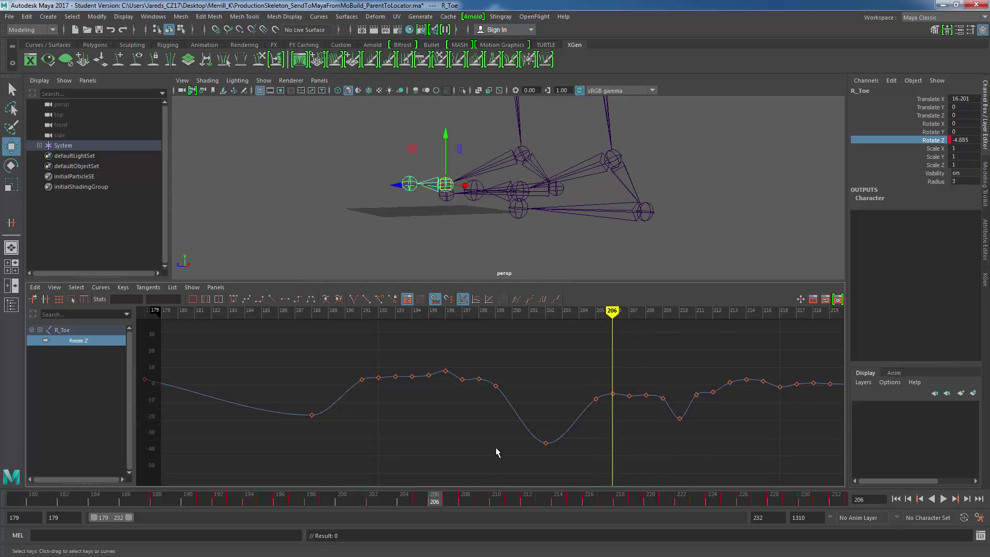
pyautogui.click(539, 448)
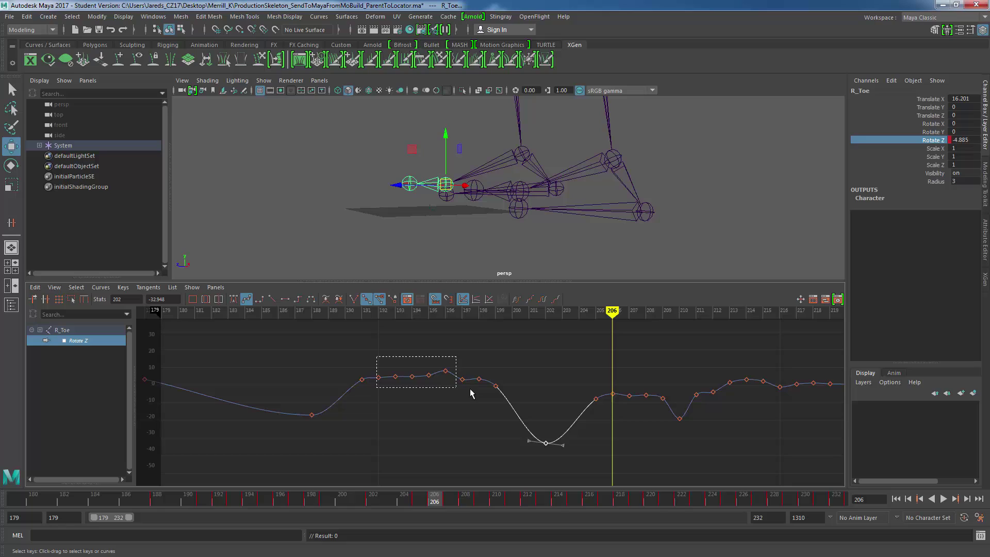
pyautogui.moveTo(469, 393); pyautogui.dragTo(482, 397)
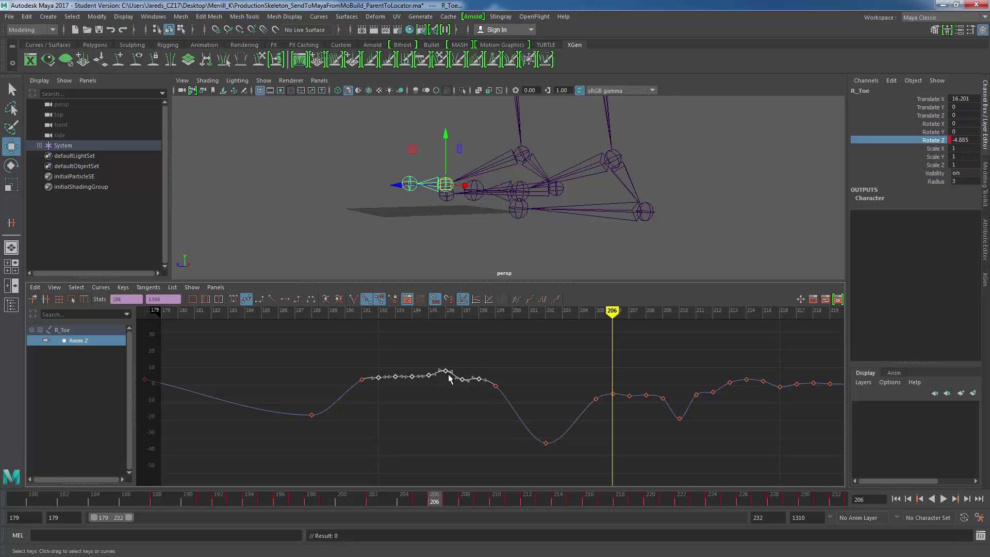
pyautogui.press('Delete')
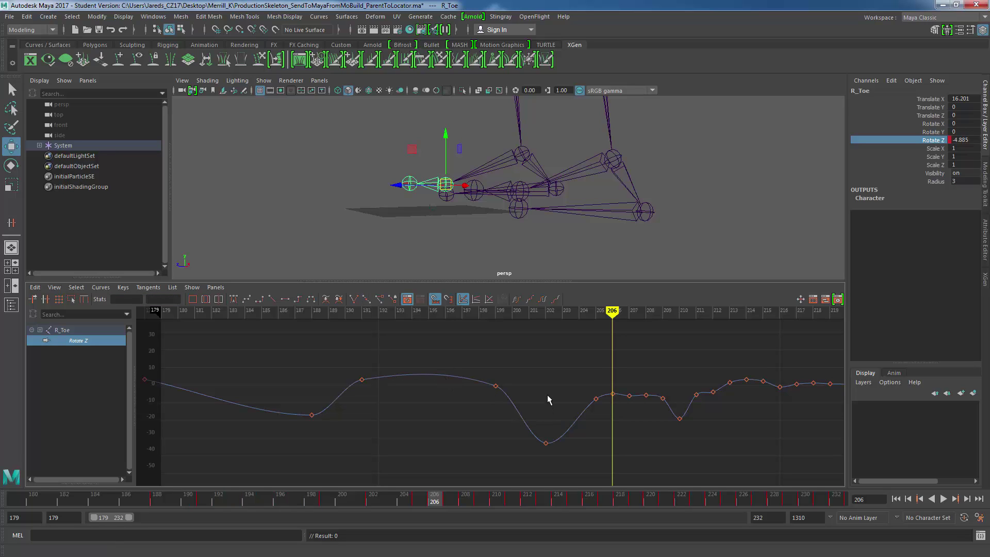
pyautogui.keyDown('alt'); pyautogui.moveTo(548, 398); pyautogui.dragTo(521, 398, button='middle'); pyautogui.keyUp('alt')
pyautogui.keyDown('alt'); pyautogui.moveTo(707, 398); pyautogui.dragTo(690, 401, button='right'); pyautogui.keyUp('alt')
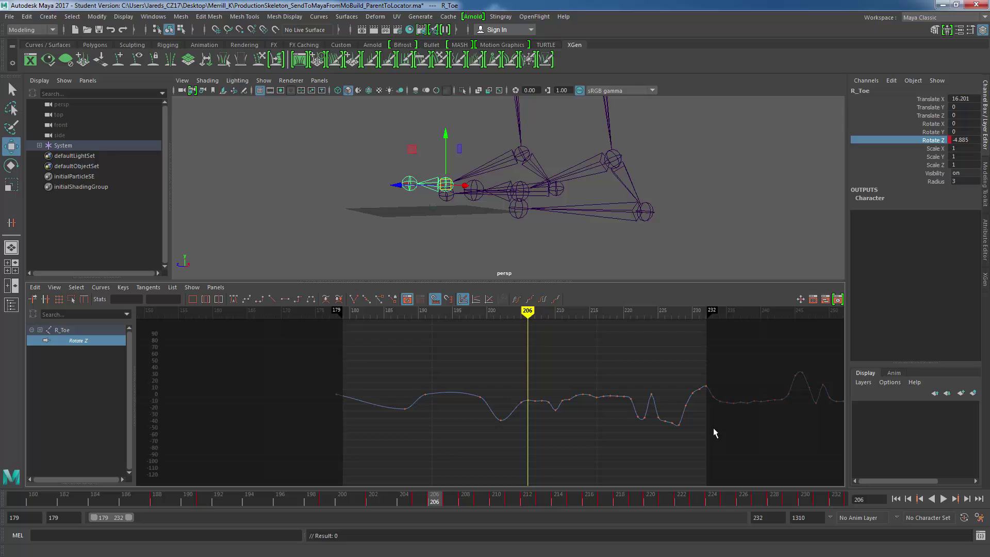
pyautogui.keyDown('alt'); pyautogui.moveTo(713, 430); pyautogui.dragTo(578, 435, button='middle'); pyautogui.keyUp('alt')
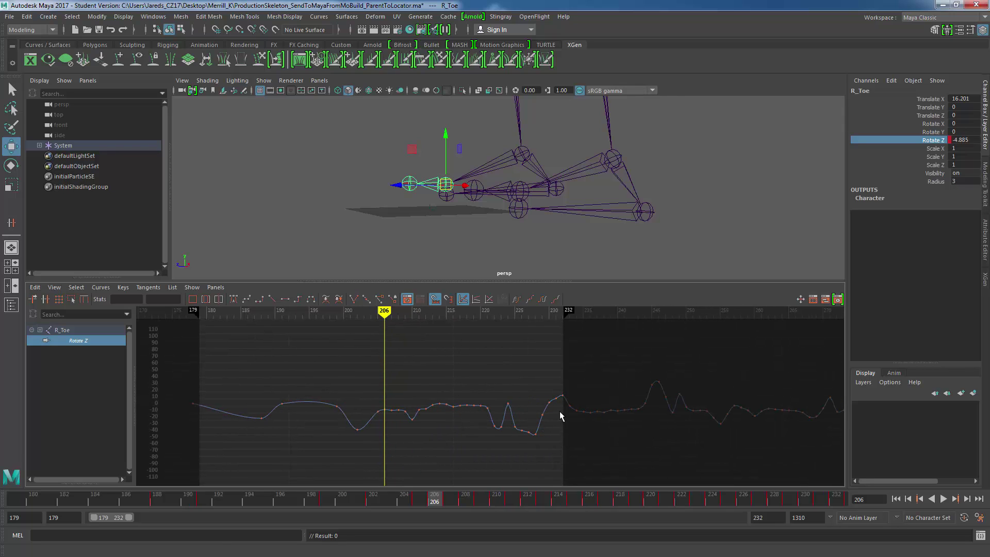
# Zoom onto frames 204–230, select the noisy keys, and preview the toe around frame 210.
pyautogui.keyDown('alt'); pyautogui.moveTo(453, 431); pyautogui.dragTo(378, 421, button='right'); pyautogui.keyUp('alt')
pyautogui.keyDown('alt'); pyautogui.moveTo(375, 370); pyautogui.dragTo(434, 413, button='middle'); pyautogui.keyUp('alt')
pyautogui.moveTo(268, 360); pyautogui.dragTo(598, 472)
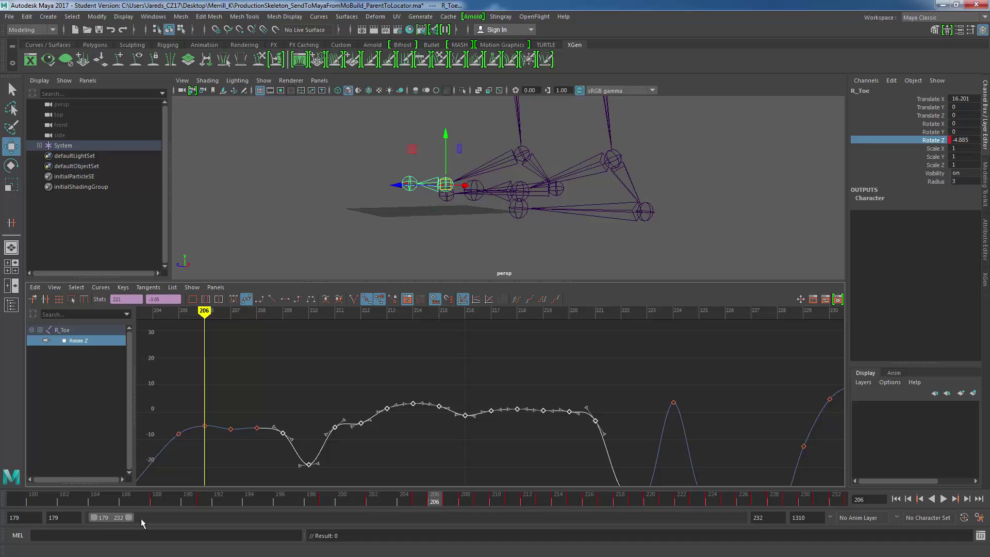
pyautogui.hotkey('alt', 'v')
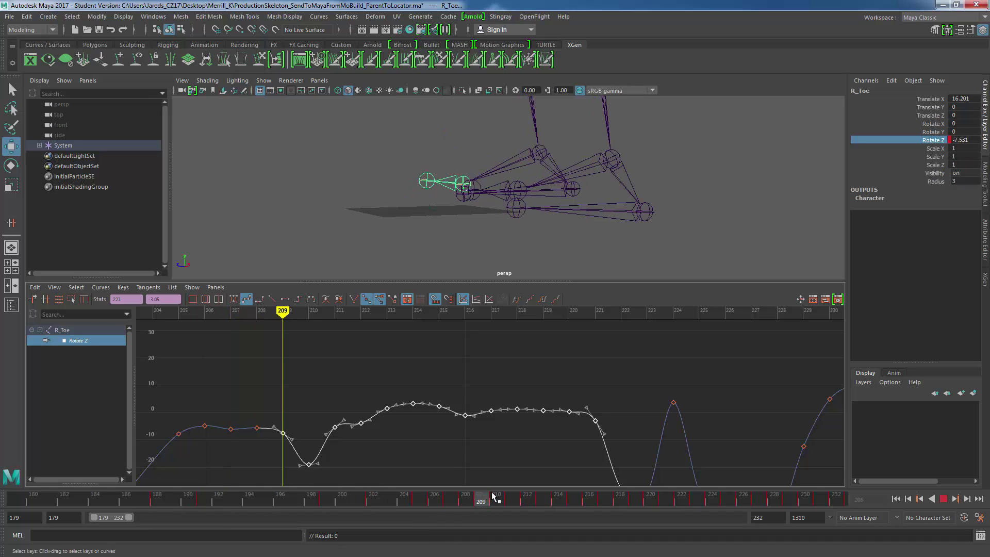
pyautogui.moveTo(586, 477); pyautogui.dragTo(494, 504)
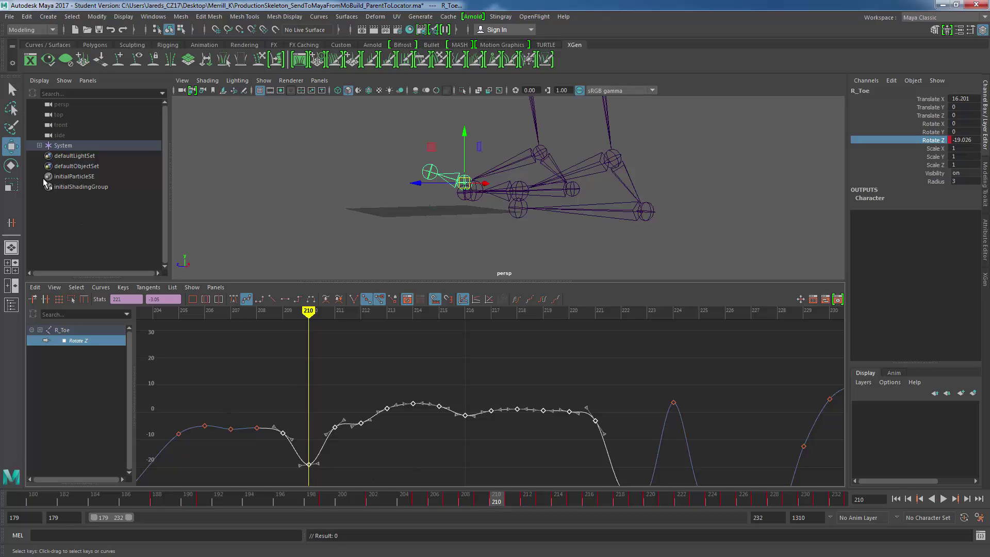
# Scale the noisy keys vertically into a flat plateau near 10.
pyautogui.click(11, 187)
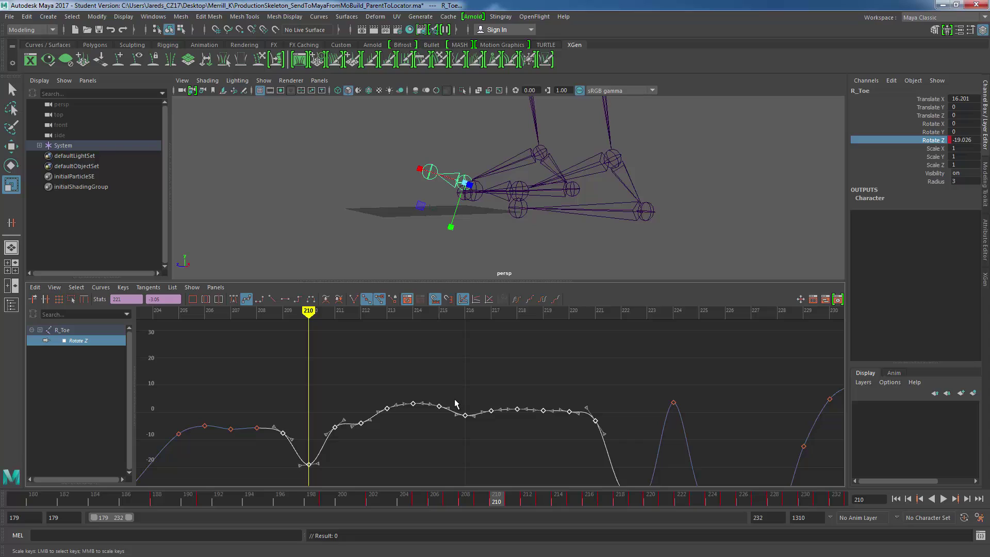
pyautogui.moveTo(615, 364); pyautogui.dragTo(276, 475)
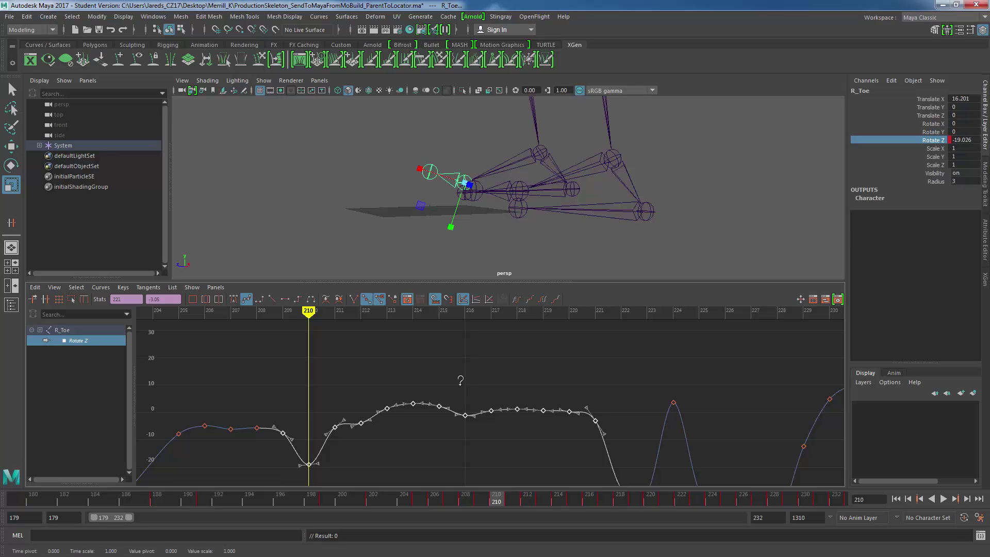
pyautogui.moveTo(460, 384); pyautogui.dragTo(459, 408)
# Finish flattening the R_Toe Rotate Z keys and move them down to about -5.
pyautogui.moveTo(460, 408); pyautogui.dragTo(460, 412, button='middle')
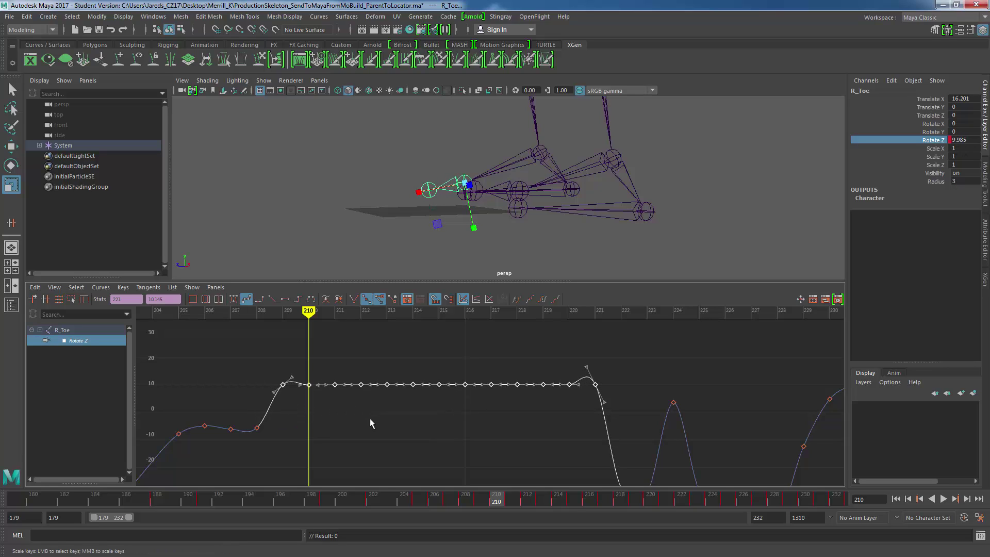
pyautogui.press('w')
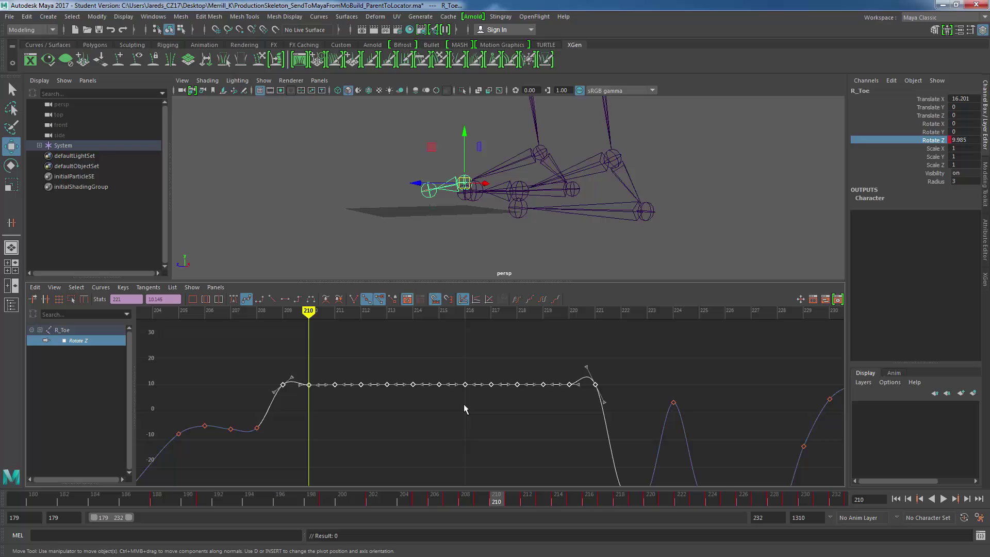
pyautogui.keyDown('shift'); pyautogui.moveTo(463, 404); pyautogui.dragTo(463, 451, button='middle'); pyautogui.keyUp('shift')
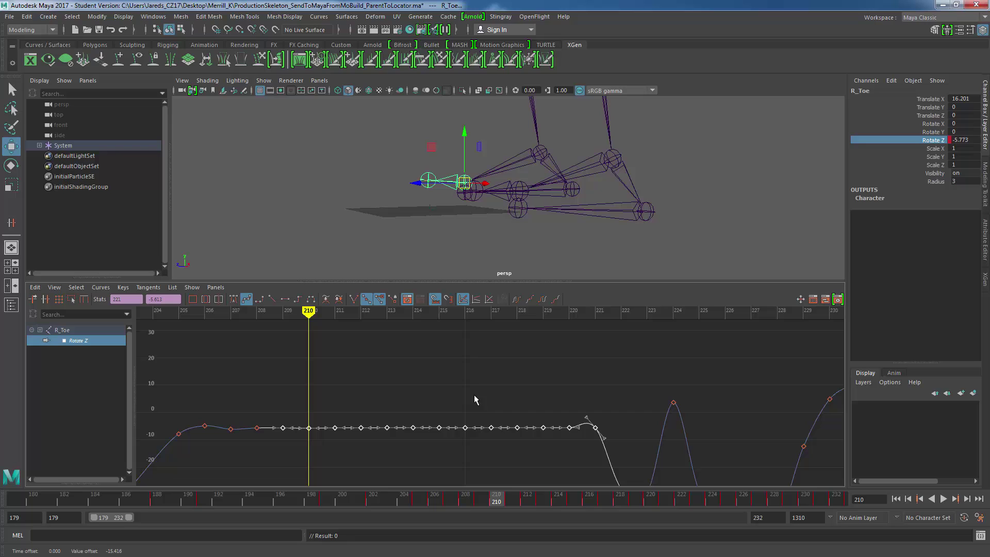
# Try shifting the keys later and spreading them in time, undoing both attempts.
pyautogui.moveTo(463, 393); pyautogui.dragTo(499, 390, button='middle')
pyautogui.hotkey('ctrl', 'z')
pyautogui.click(12, 184)
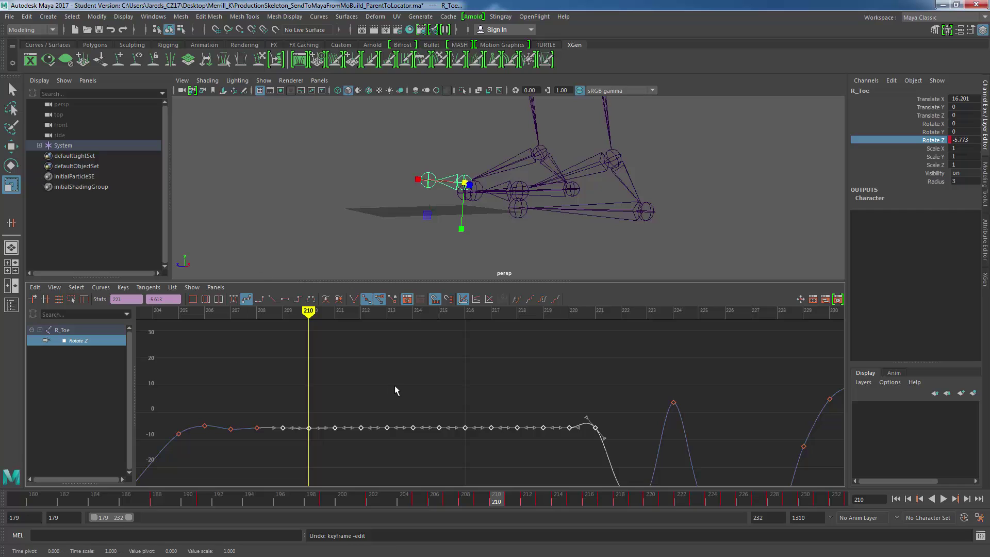
pyautogui.moveTo(395, 385); pyautogui.dragTo(373, 405, button='middle')
pyautogui.hotkey('ctrl', 'z')
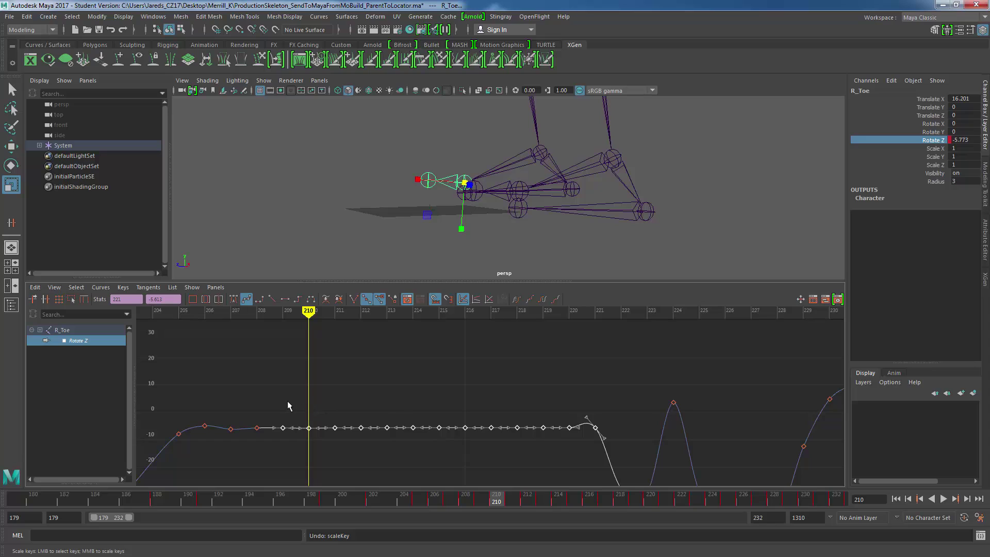
# Delete the redundant flat keys around frames 208–219, leaving a smooth level stretch.
pyautogui.moveTo(281, 400); pyautogui.dragTo(429, 470)
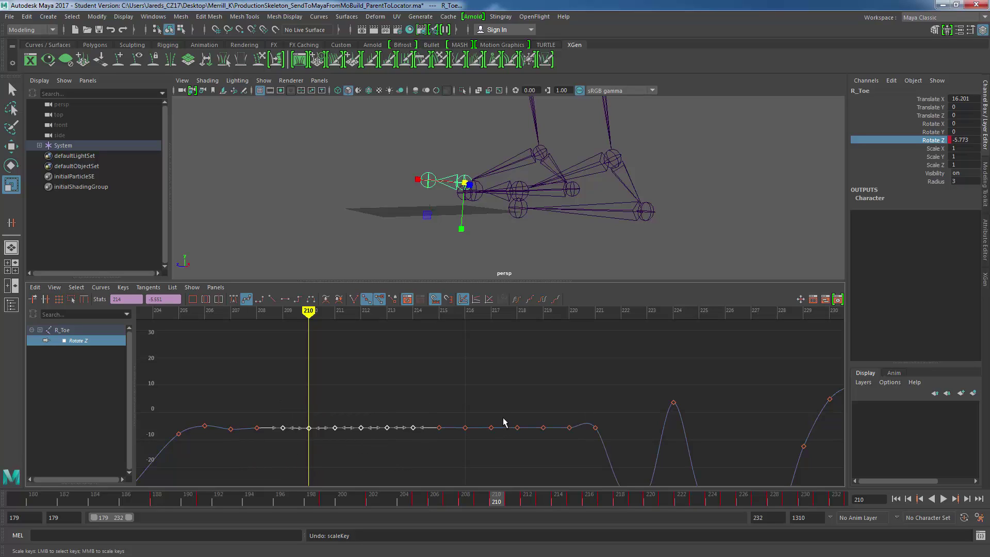
pyautogui.keyDown('shift'); pyautogui.moveTo(539, 452); pyautogui.dragTo(568, 453); pyautogui.keyUp('shift')
pyautogui.press('Delete')
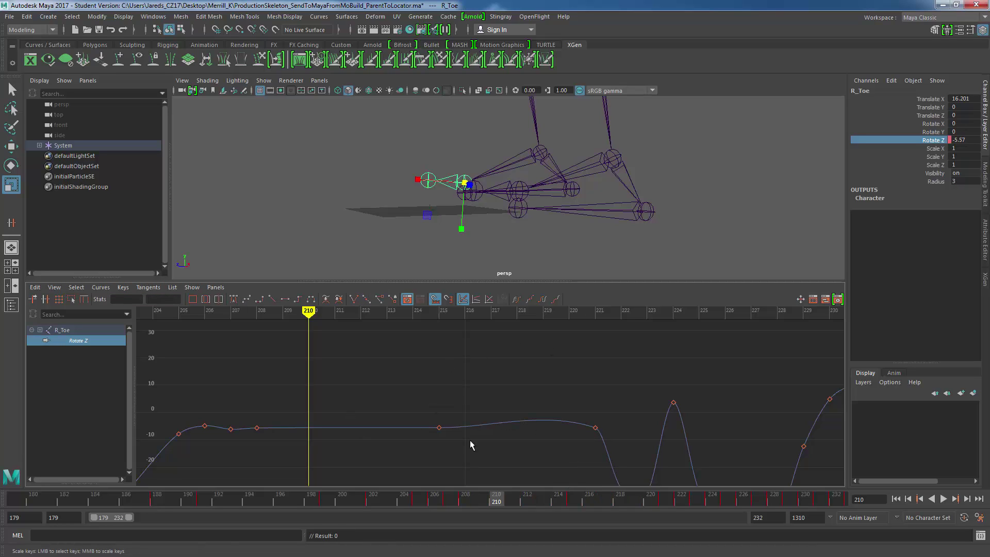
pyautogui.moveTo(432, 447); pyautogui.dragTo(432, 446)
pyautogui.keyDown('alt'); pyautogui.moveTo(463, 207); pyautogui.dragTo(438, 201); pyautogui.keyUp('alt')
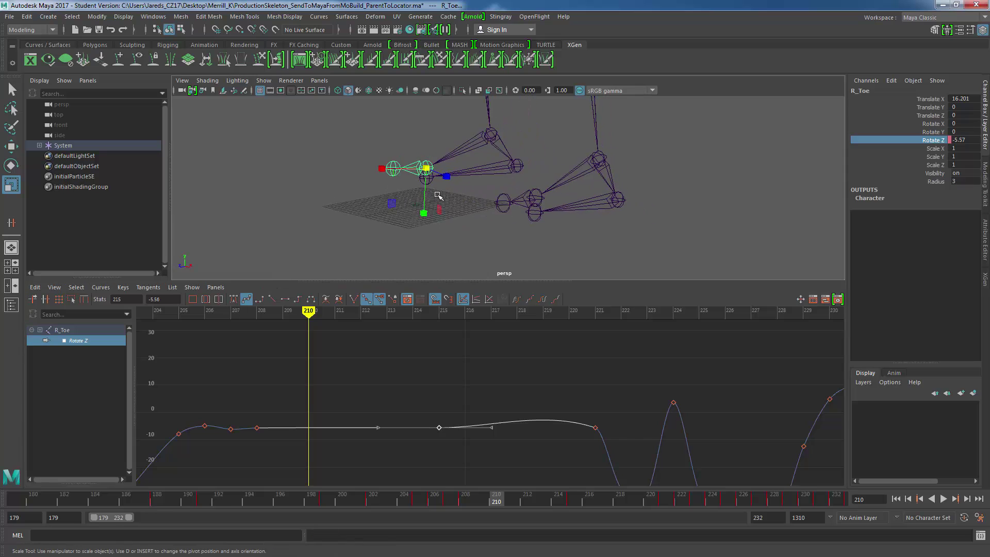
pyautogui.moveTo(527, 146)
pyautogui.keyDown('alt'); pyautogui.mouseDown()
pyautogui.moveTo(532, 205)
pyautogui.moveTo(472, 207)
pyautogui.moveTo(640, 203)
pyautogui.moveTo(515, 216)
pyautogui.moveTo(521, 141)
pyautogui.mouseUp(); pyautogui.keyUp('alt')
pyautogui.scroll(-3, 515, 206)
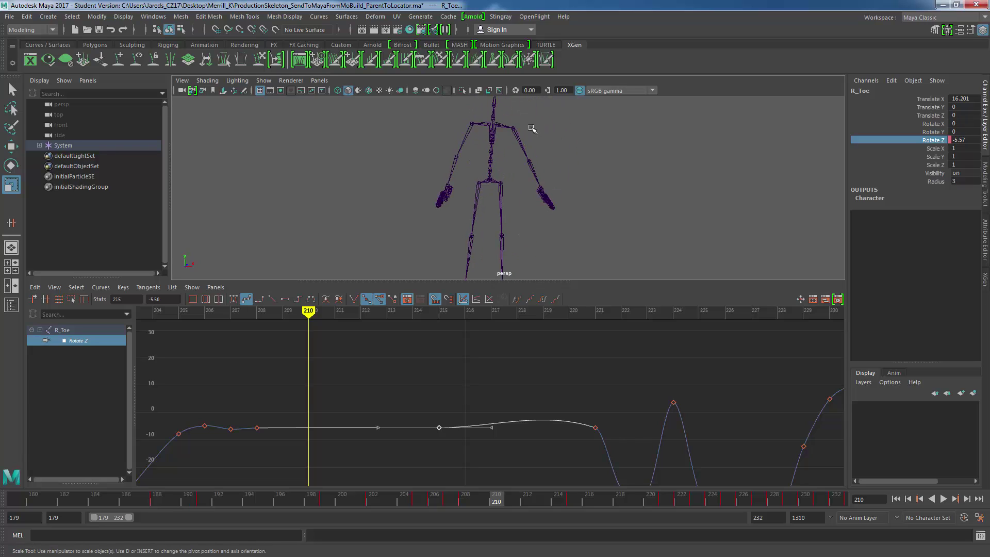
pyautogui.keyDown('alt'); pyautogui.moveTo(560, 168); pyautogui.dragTo(520, 186); pyautogui.keyUp('alt')
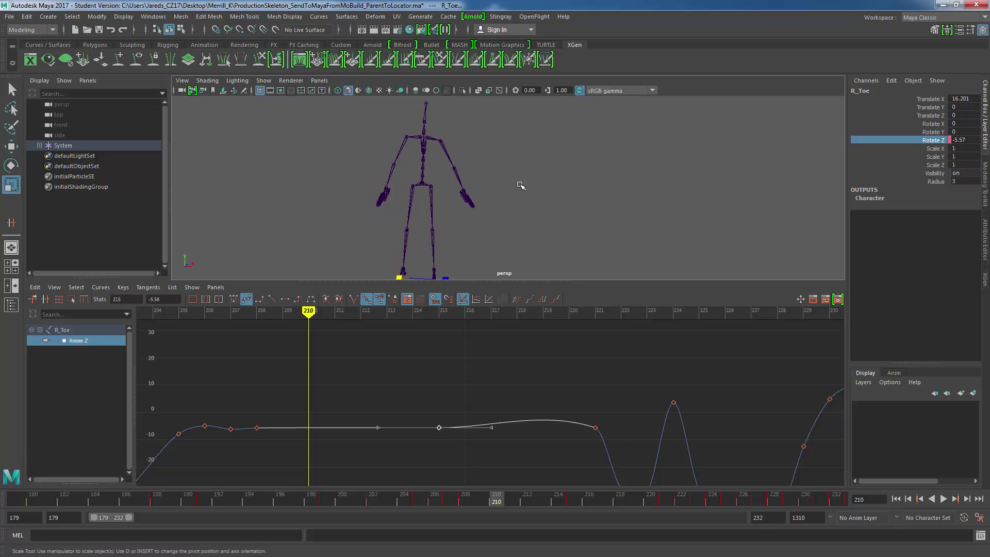